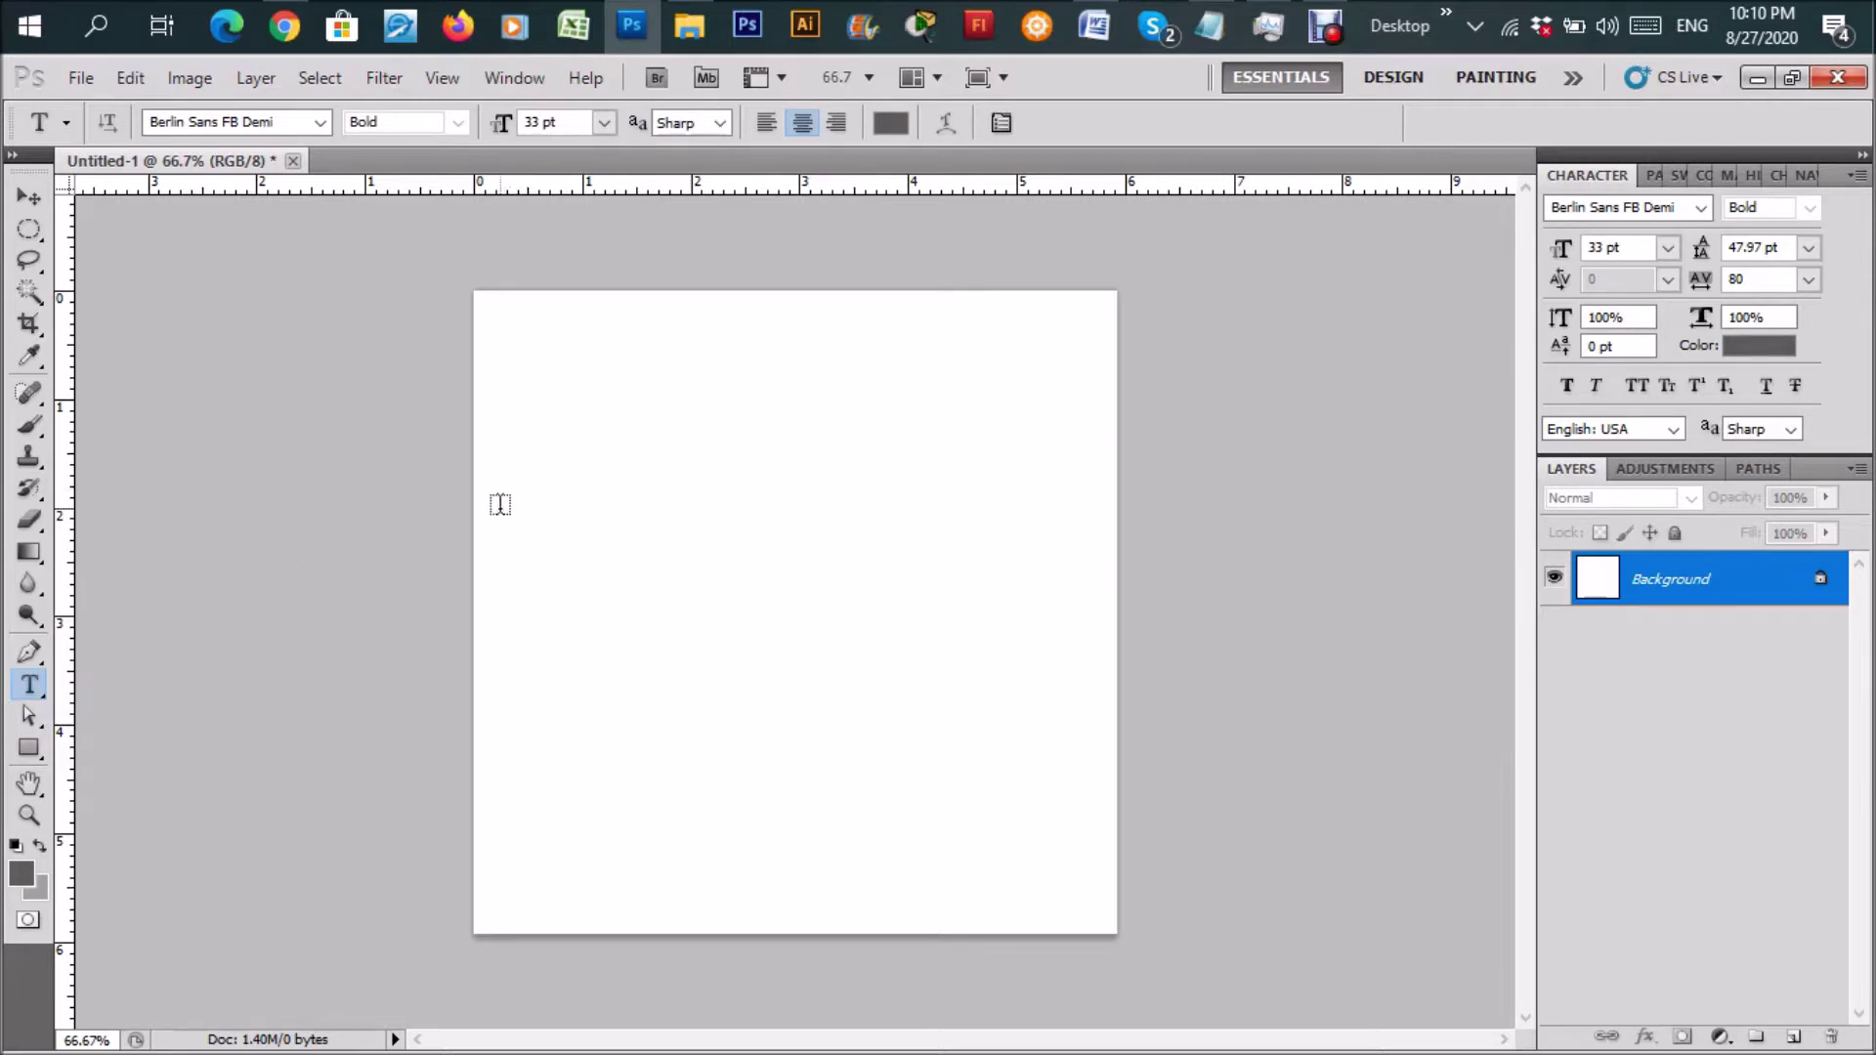
Add a text box reading CHROME across the middle of the canvas and shorten its frame to just below the letters.
left_click_drag(535, 637, 1095, 720)
type("CH")
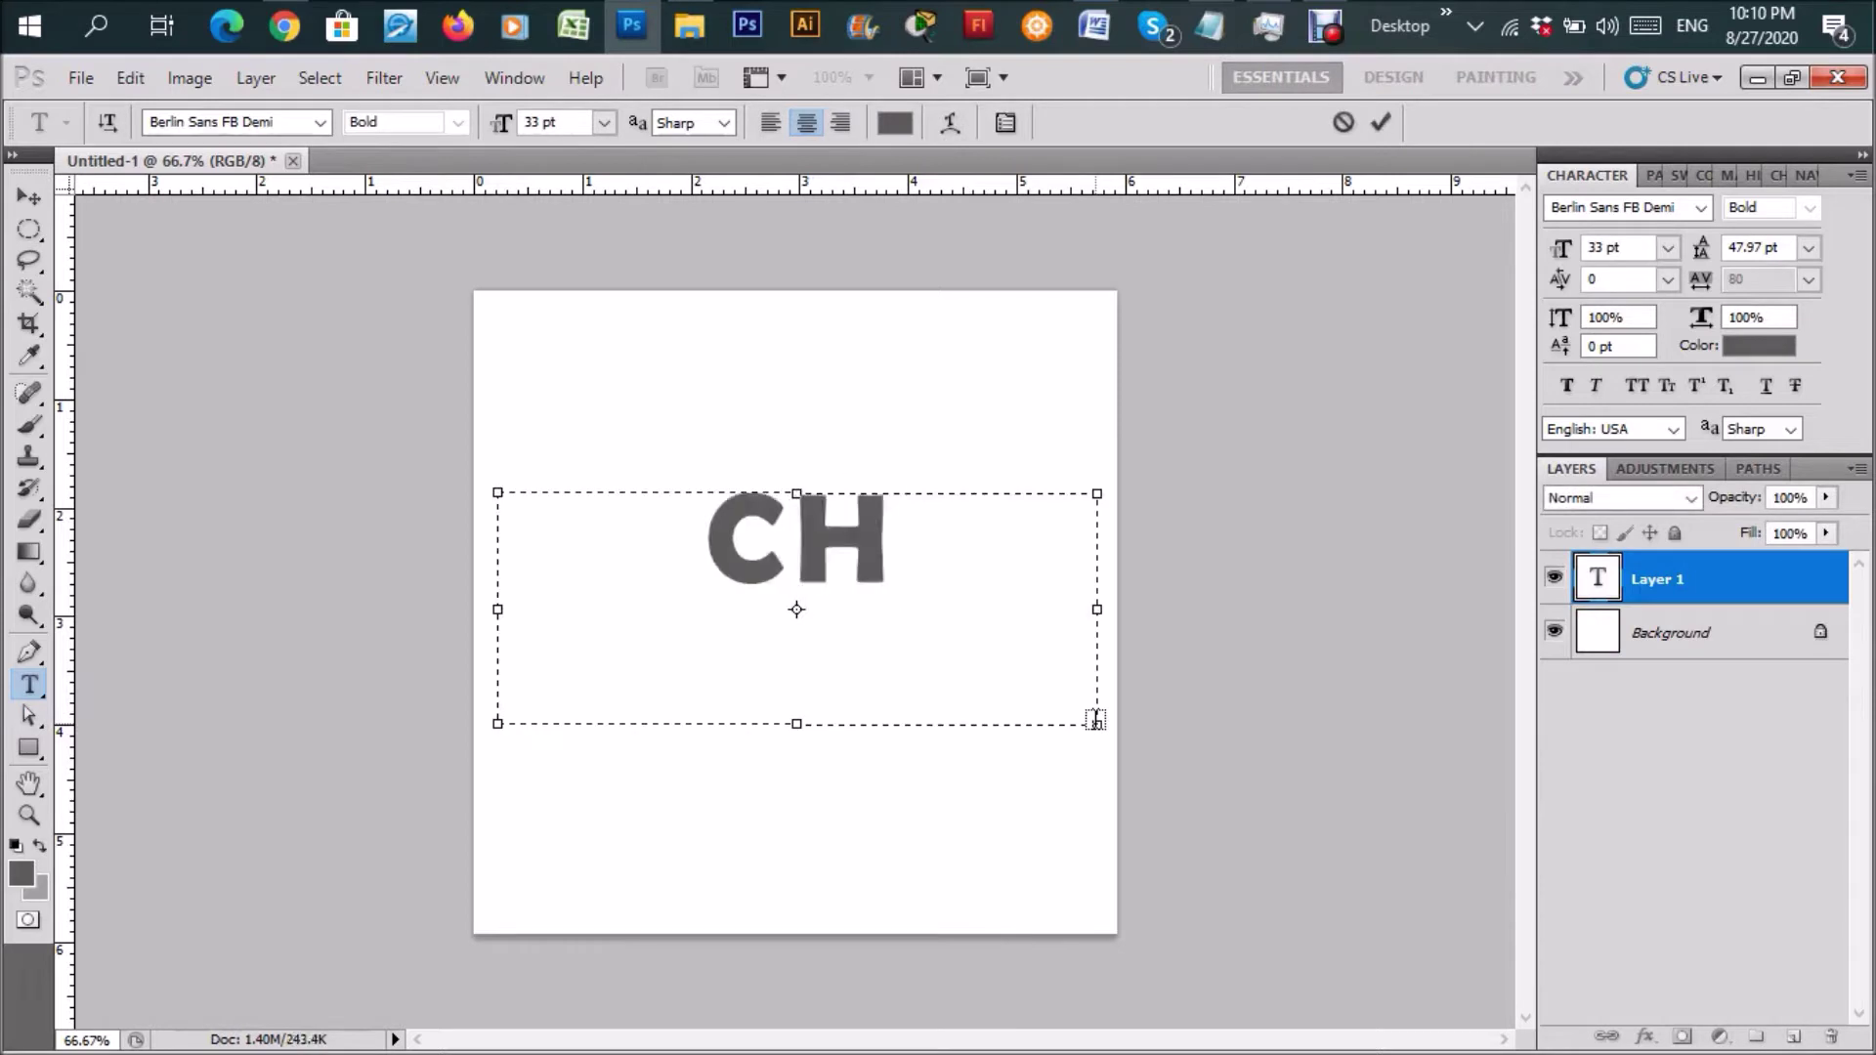
type("R ME")
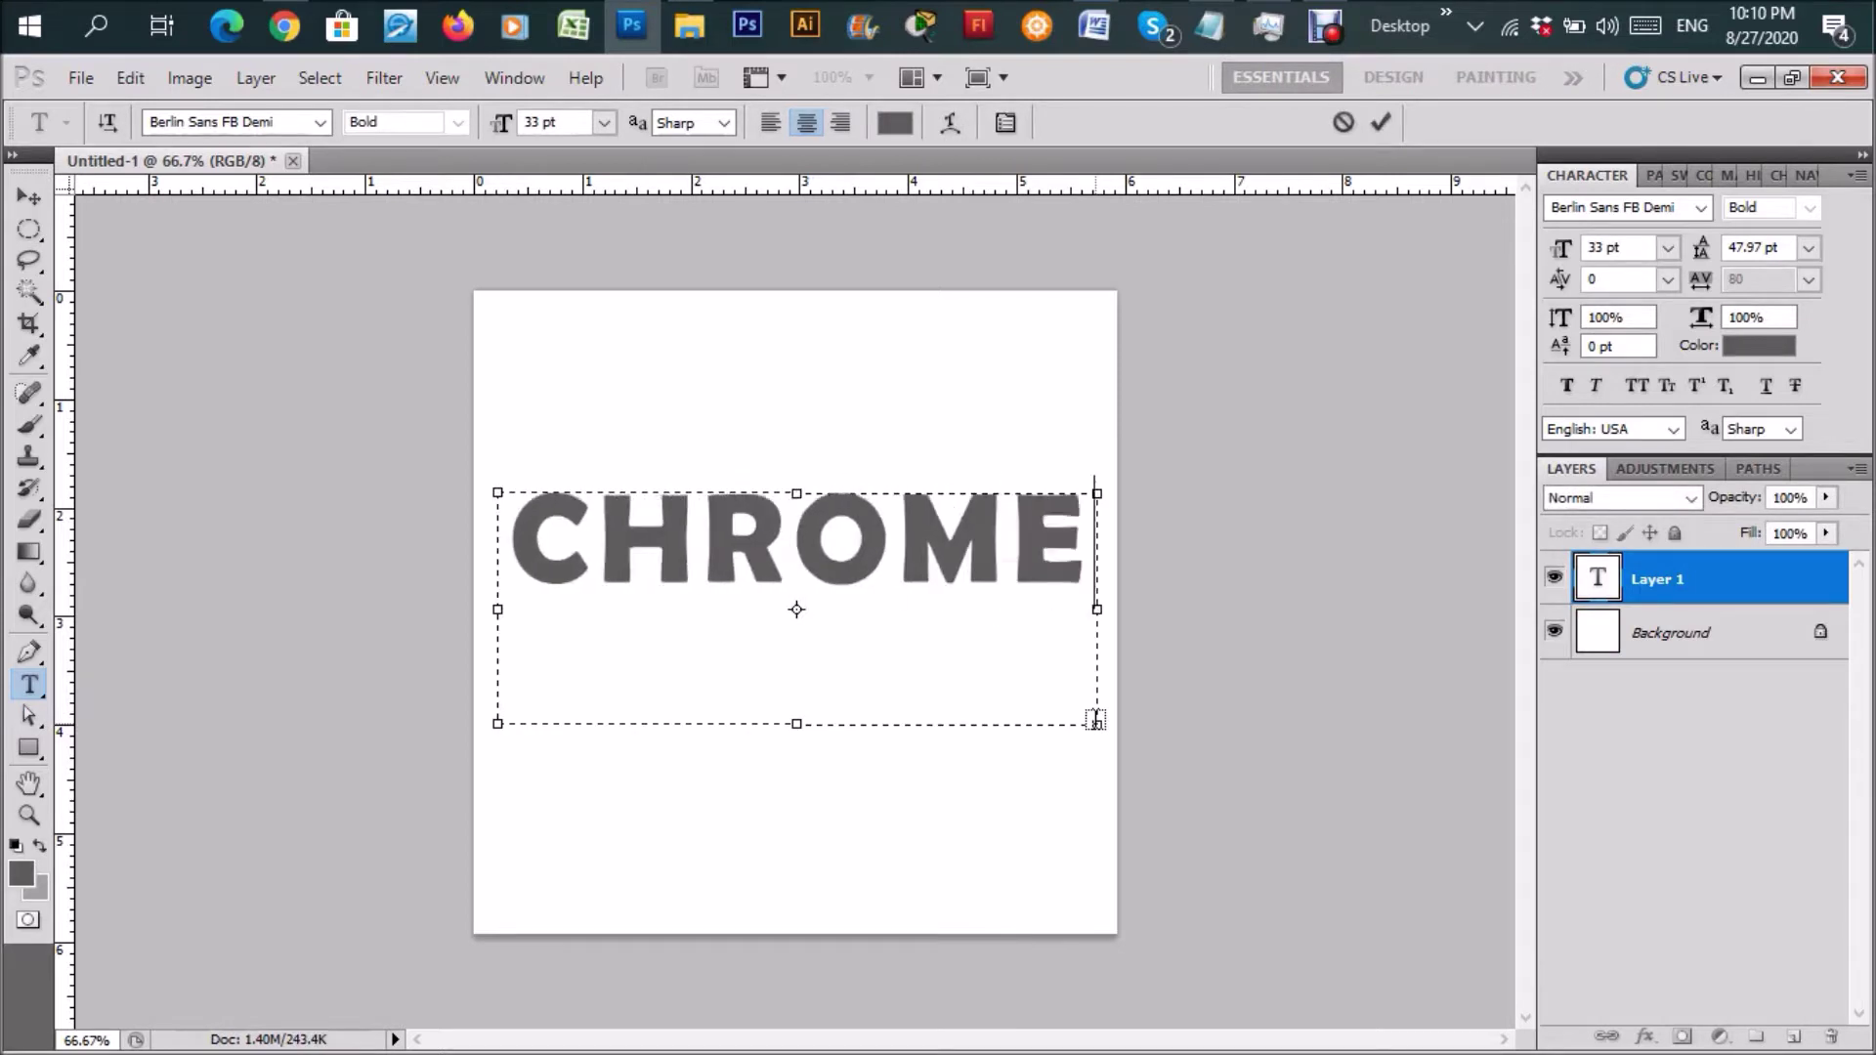
left_click_drag(796, 724, 796, 647)
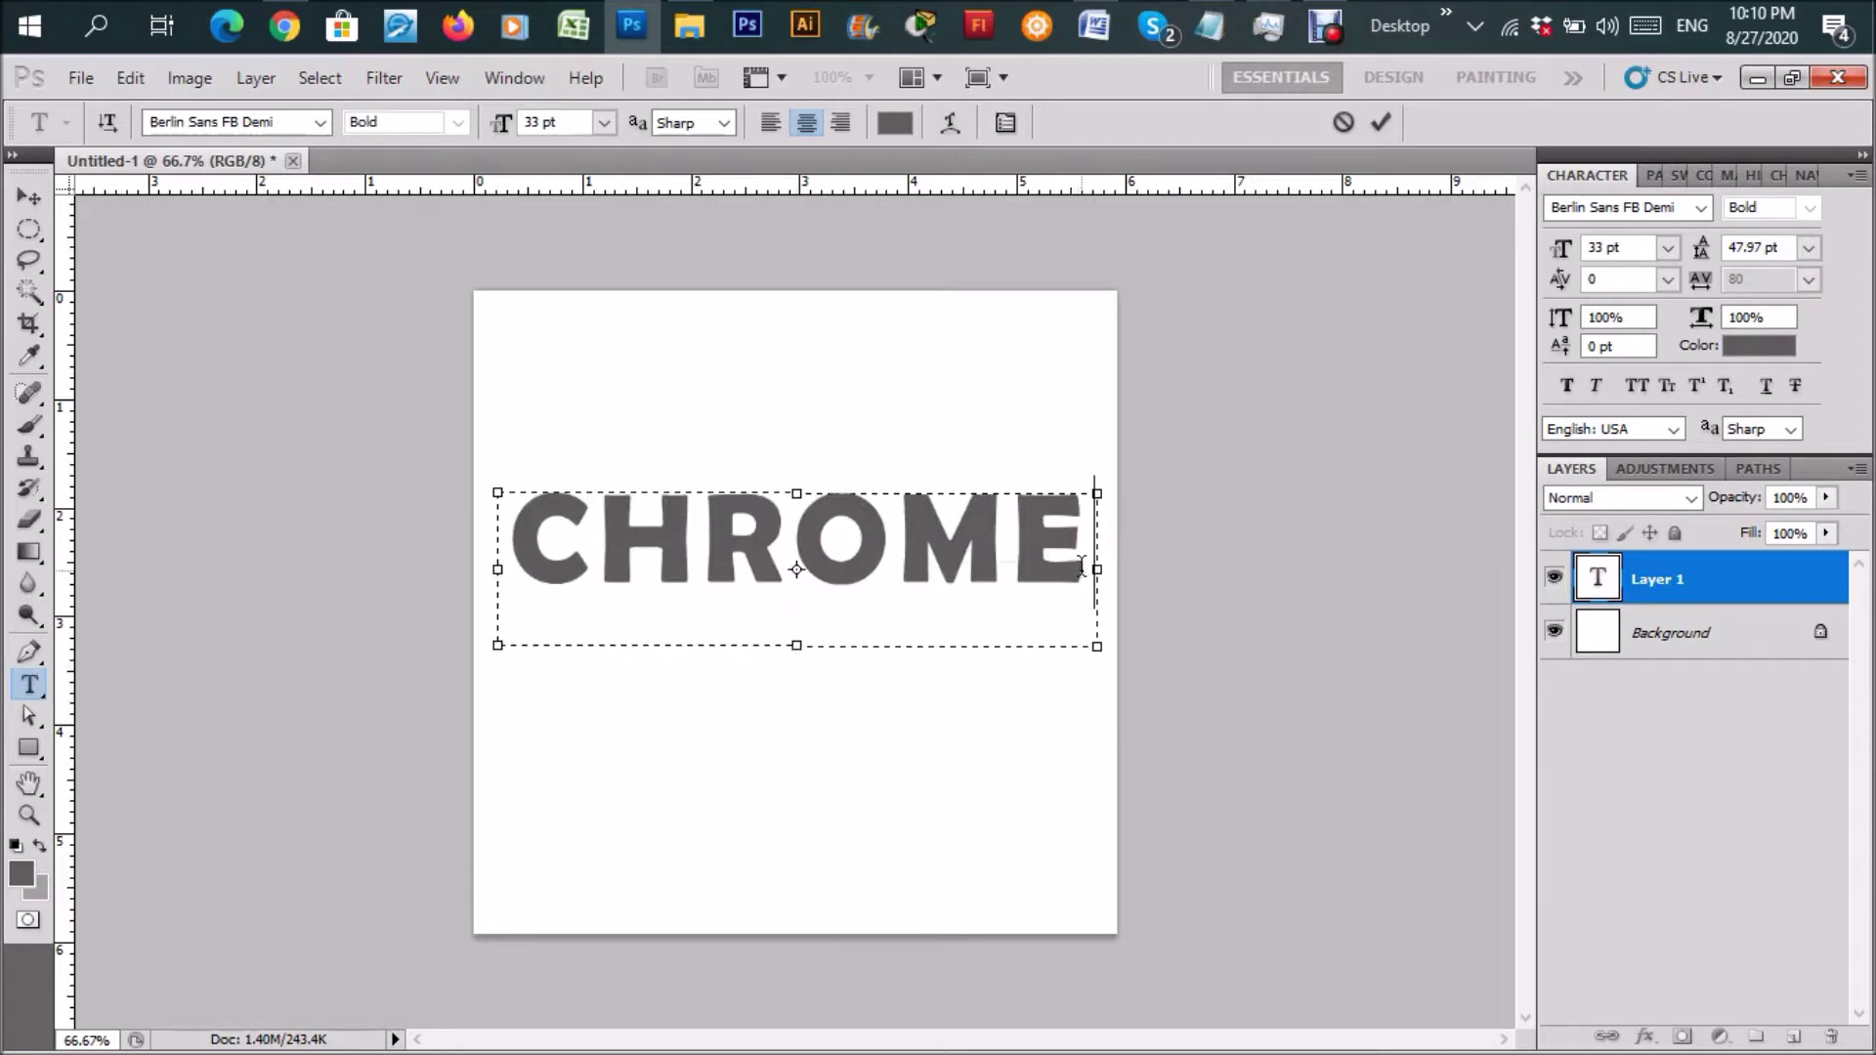
Recolor the whole CHROME text to the default black and commit the text edit.
left_click_drag(1080, 566, 387, 491)
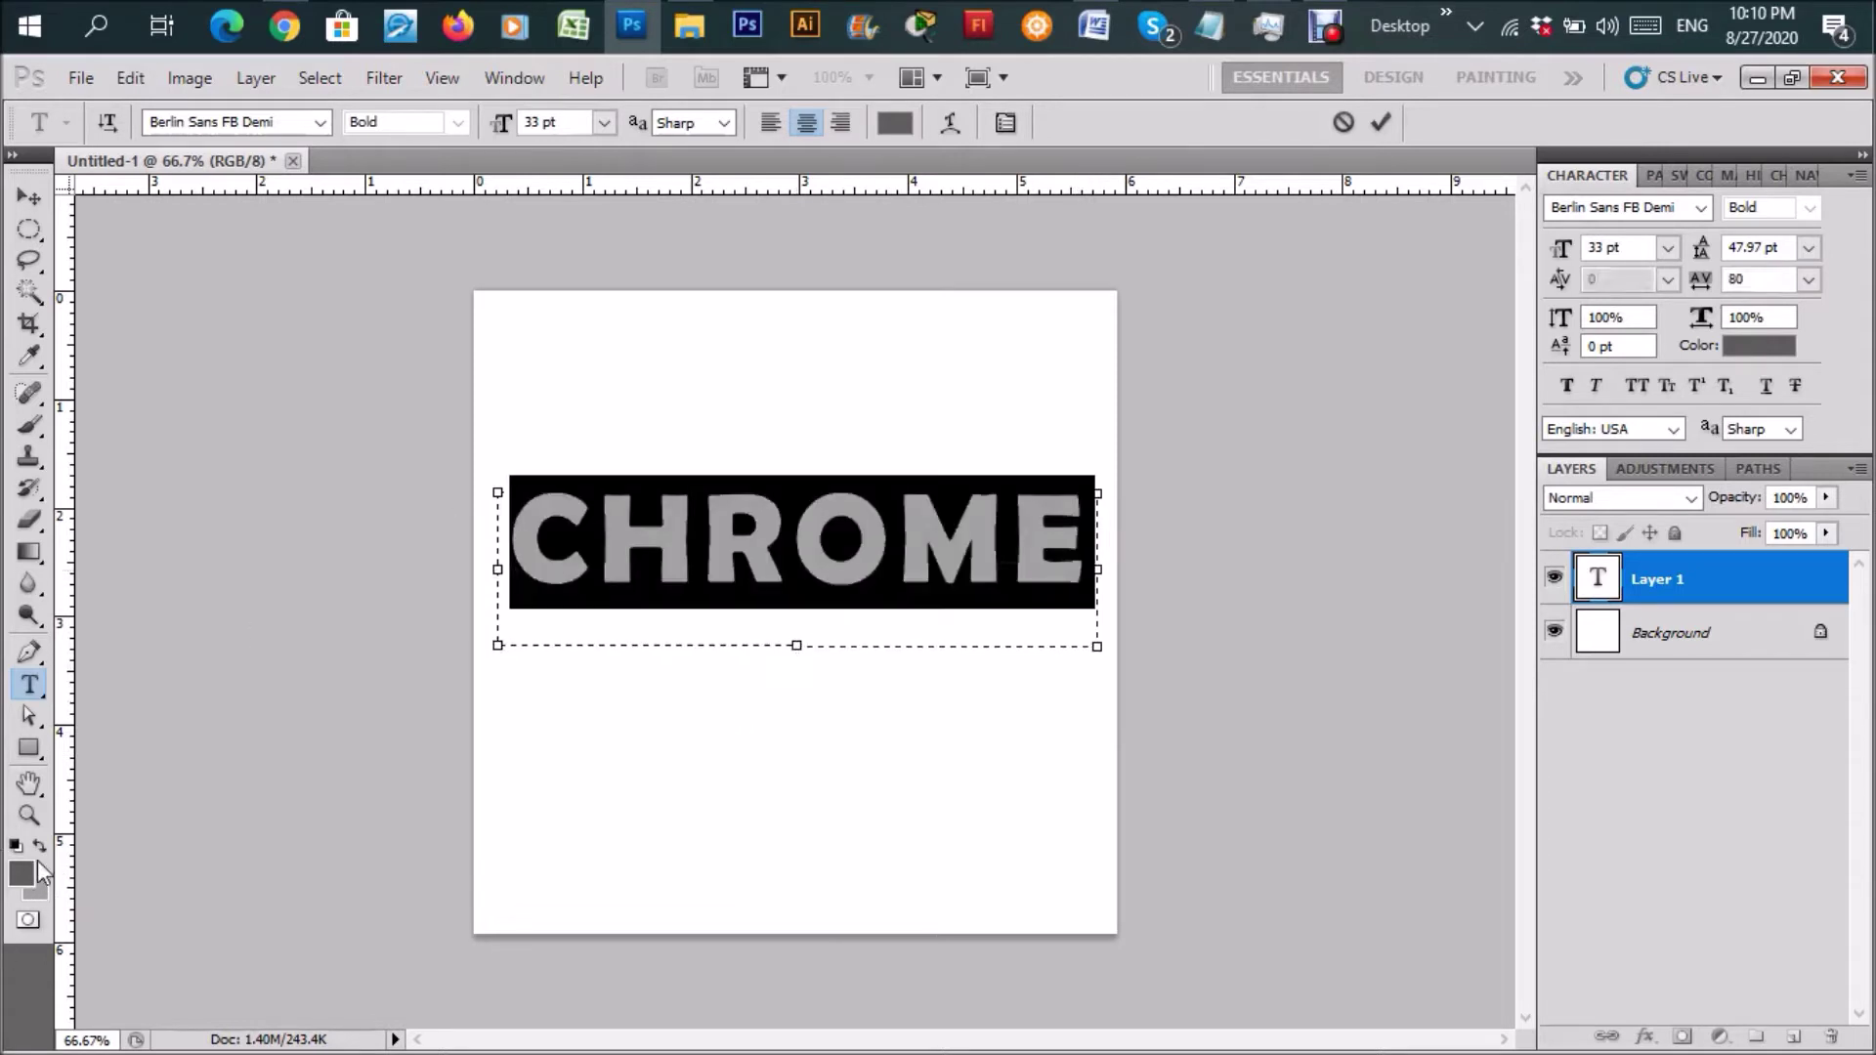
left_click(14, 846)
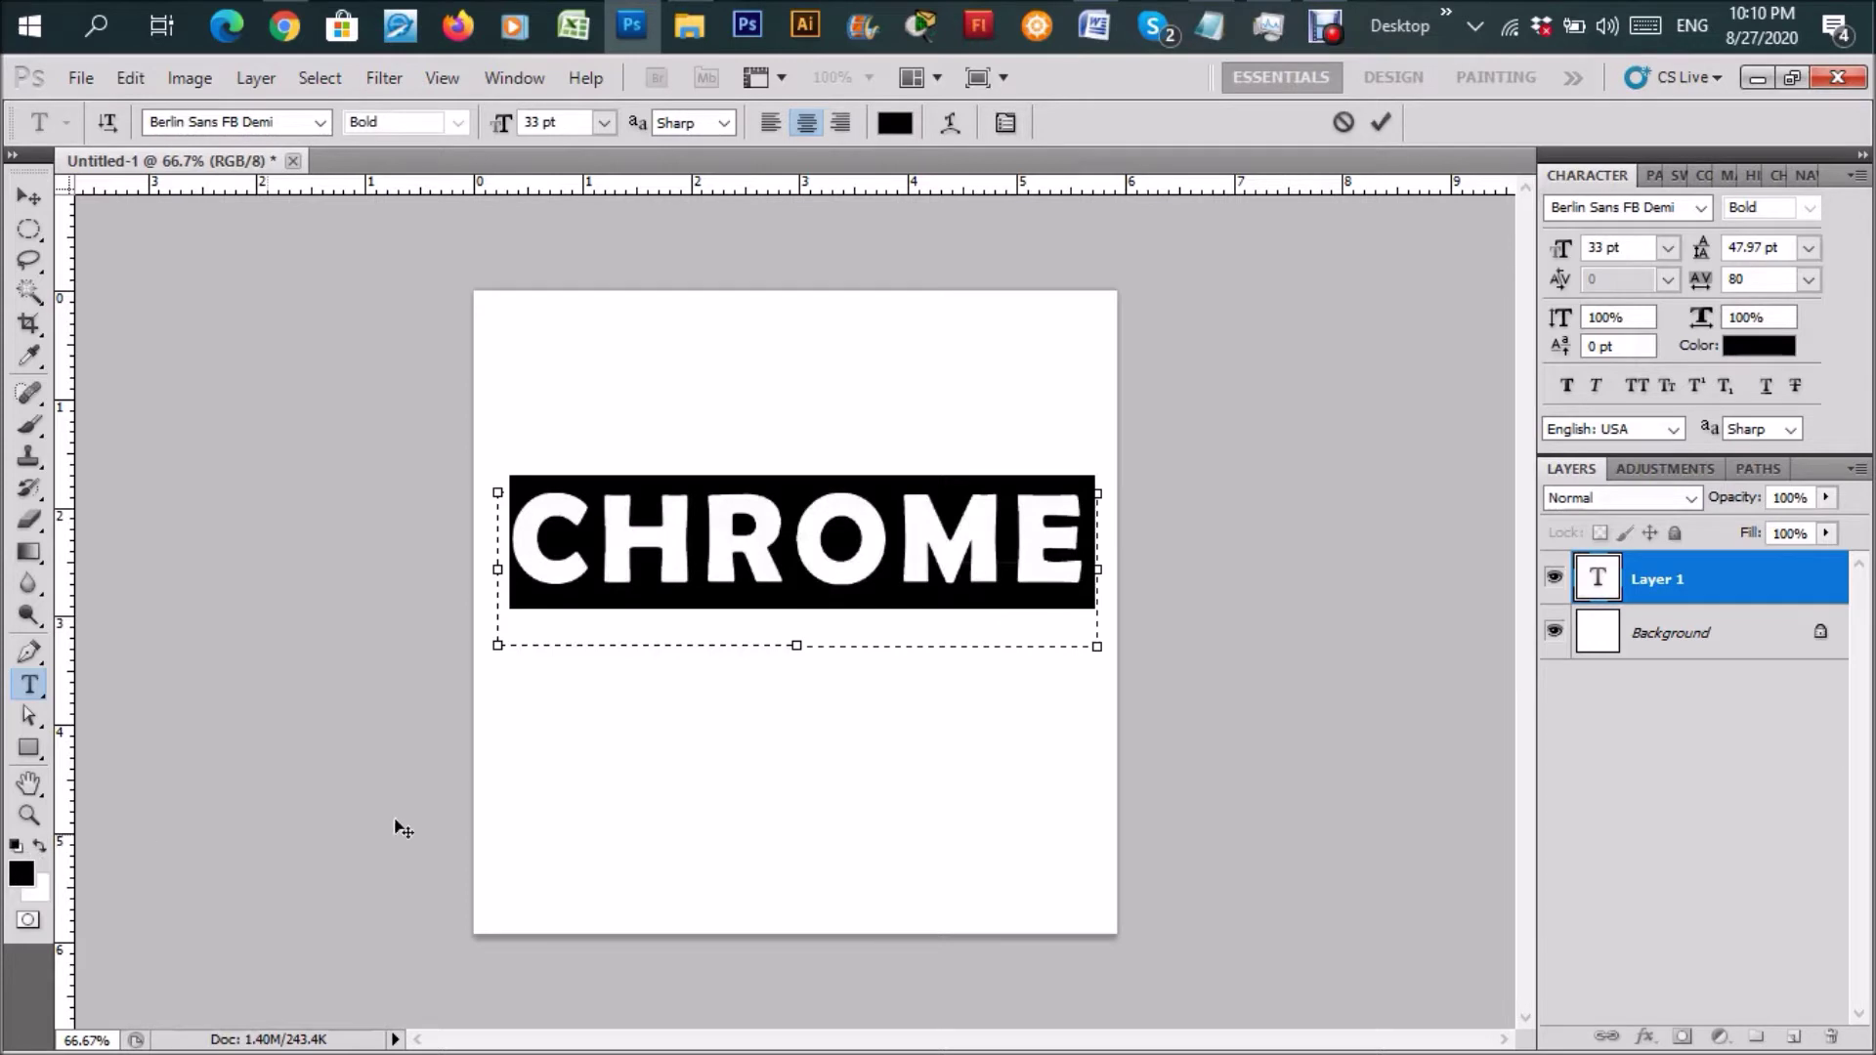
left_click(1672, 643)
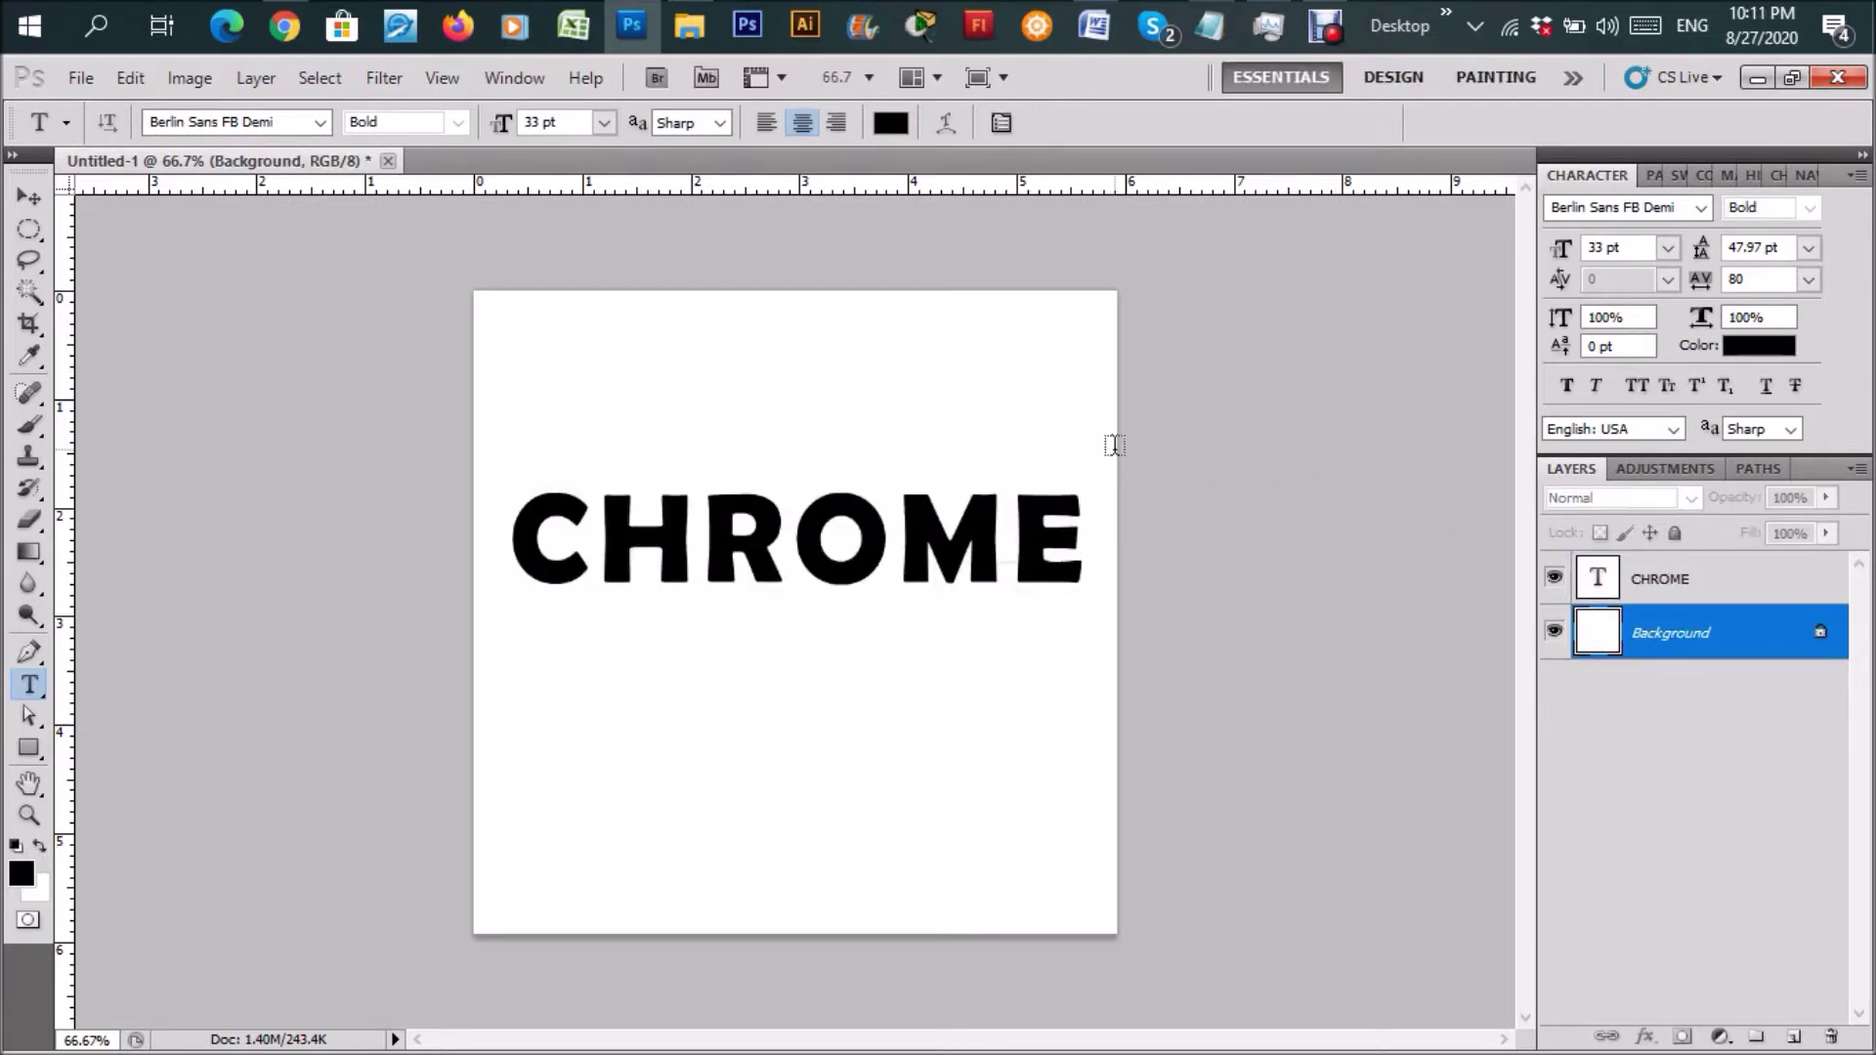
Select the CHROME text layer instead of the locked background and move the text slightly down on the canvas.
left_click(20, 199)
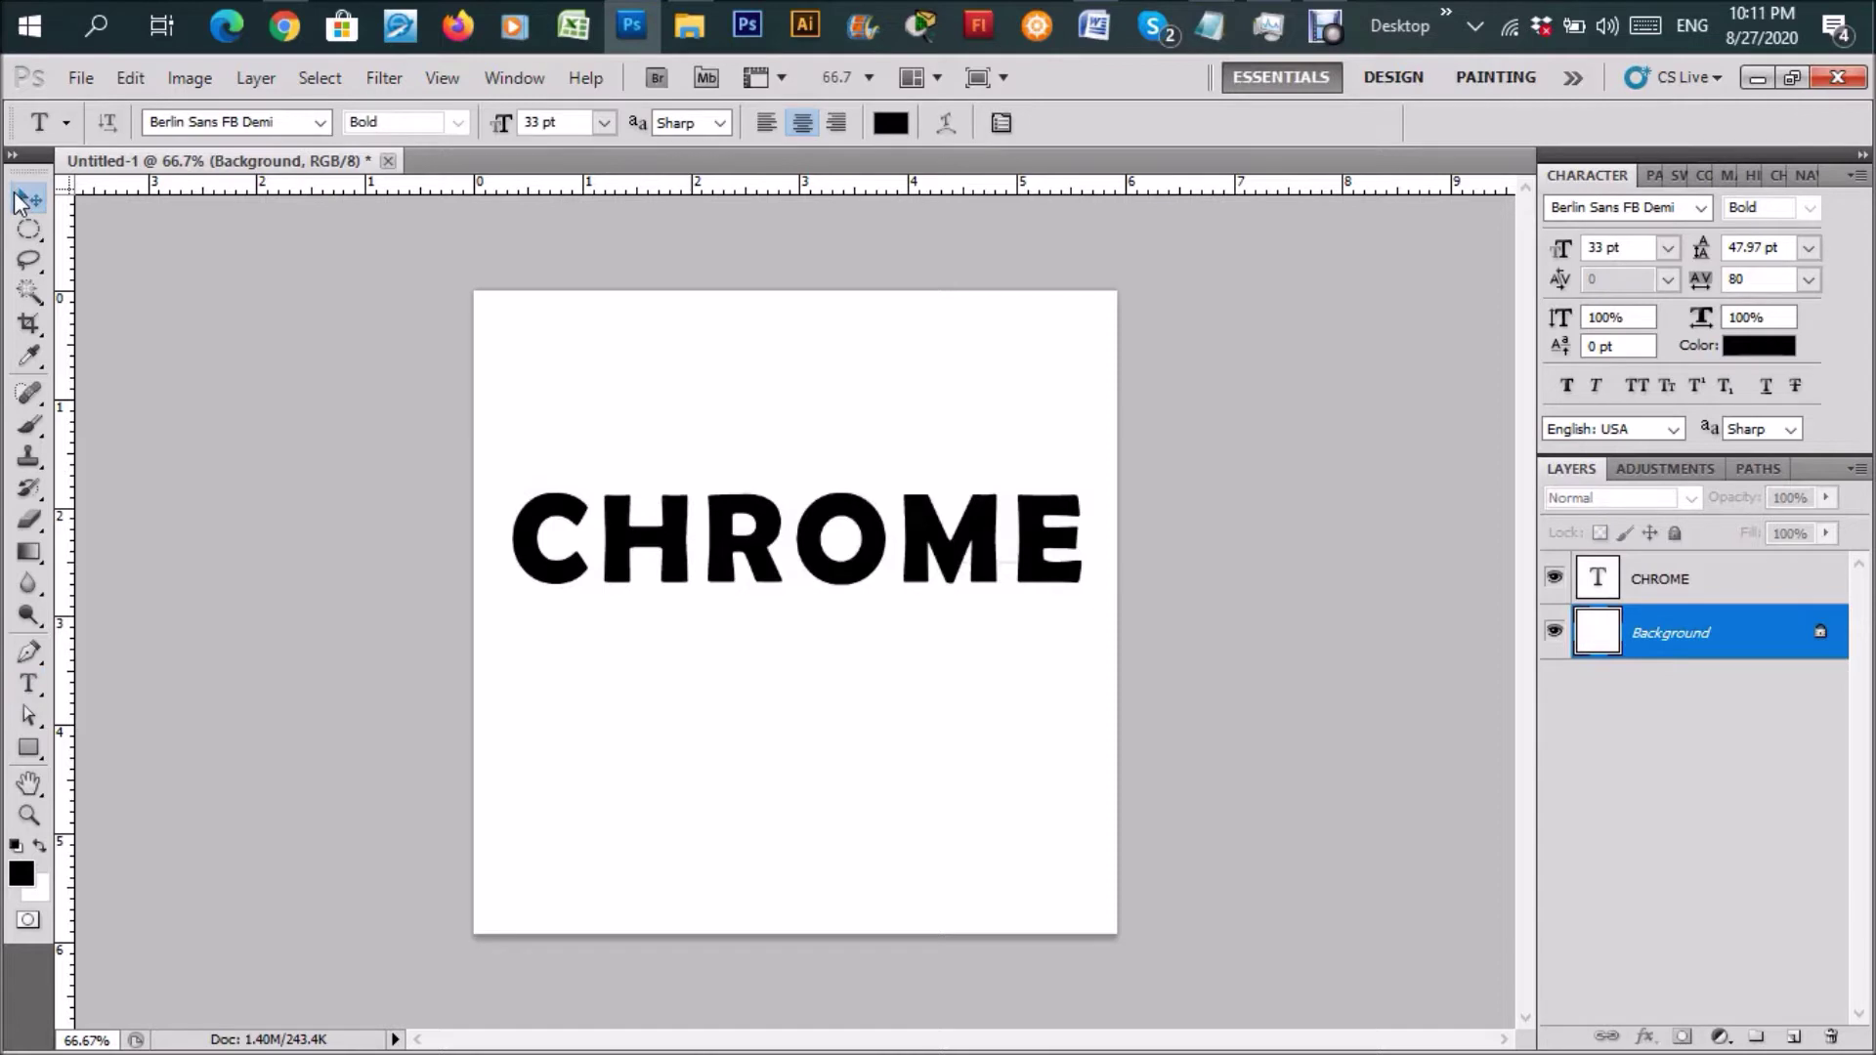
left_click(816, 574)
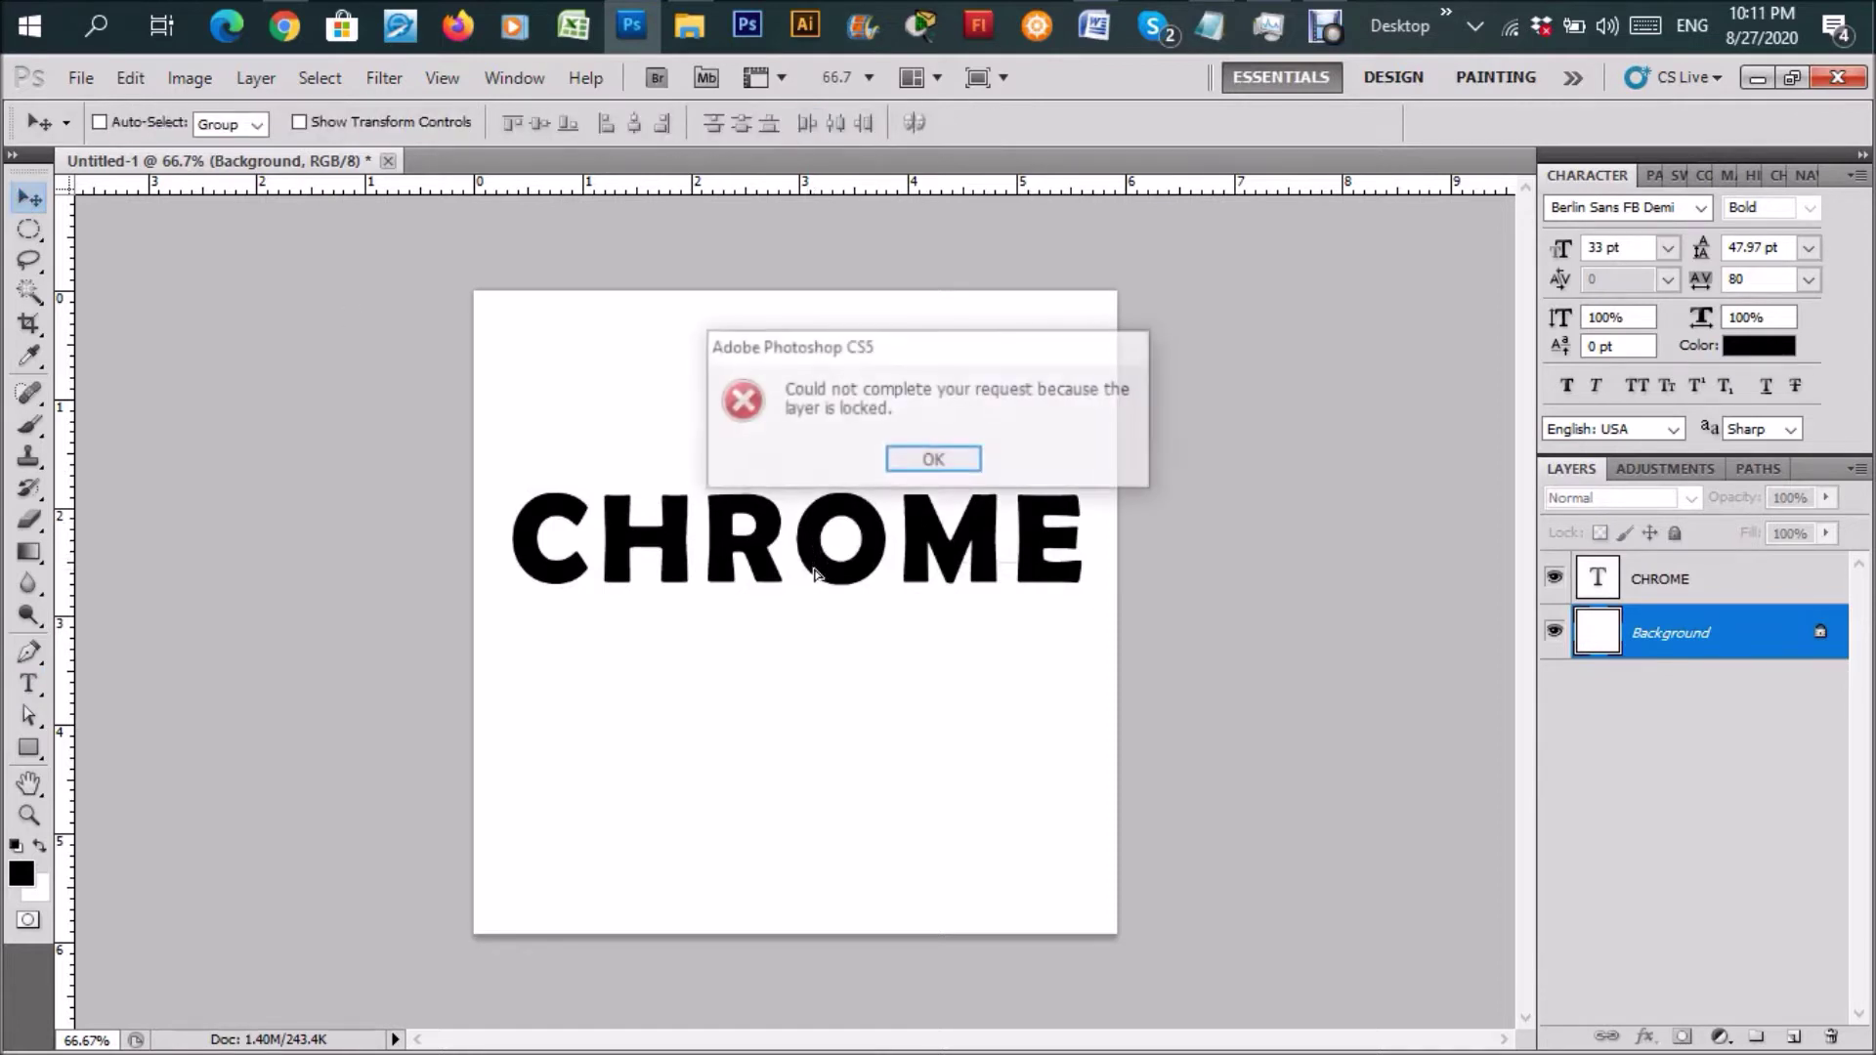
left_click(933, 459)
left_click(808, 506, "ctrl")
left_click_drag(832, 531, 820, 552)
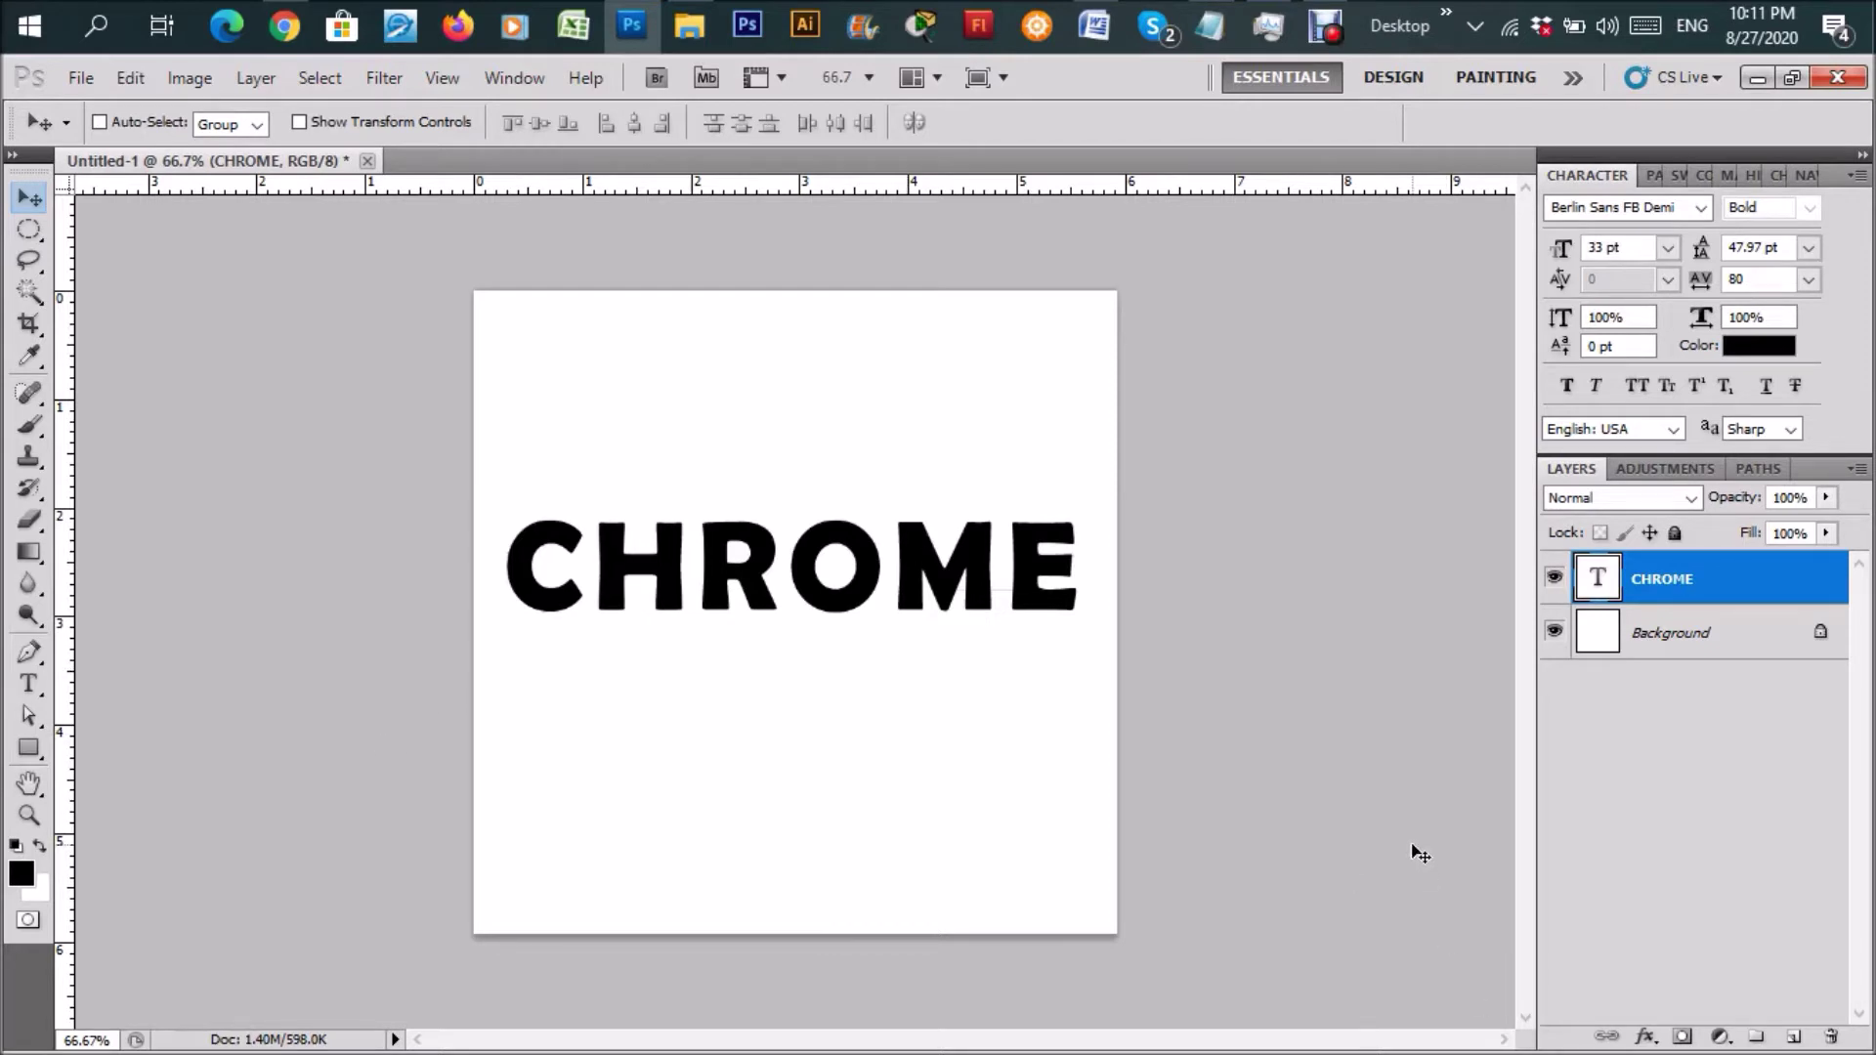
Add a Gradient Overlay to the CHROME text and change the gradient's white end stop to a dark gray.
left_click(1647, 1039)
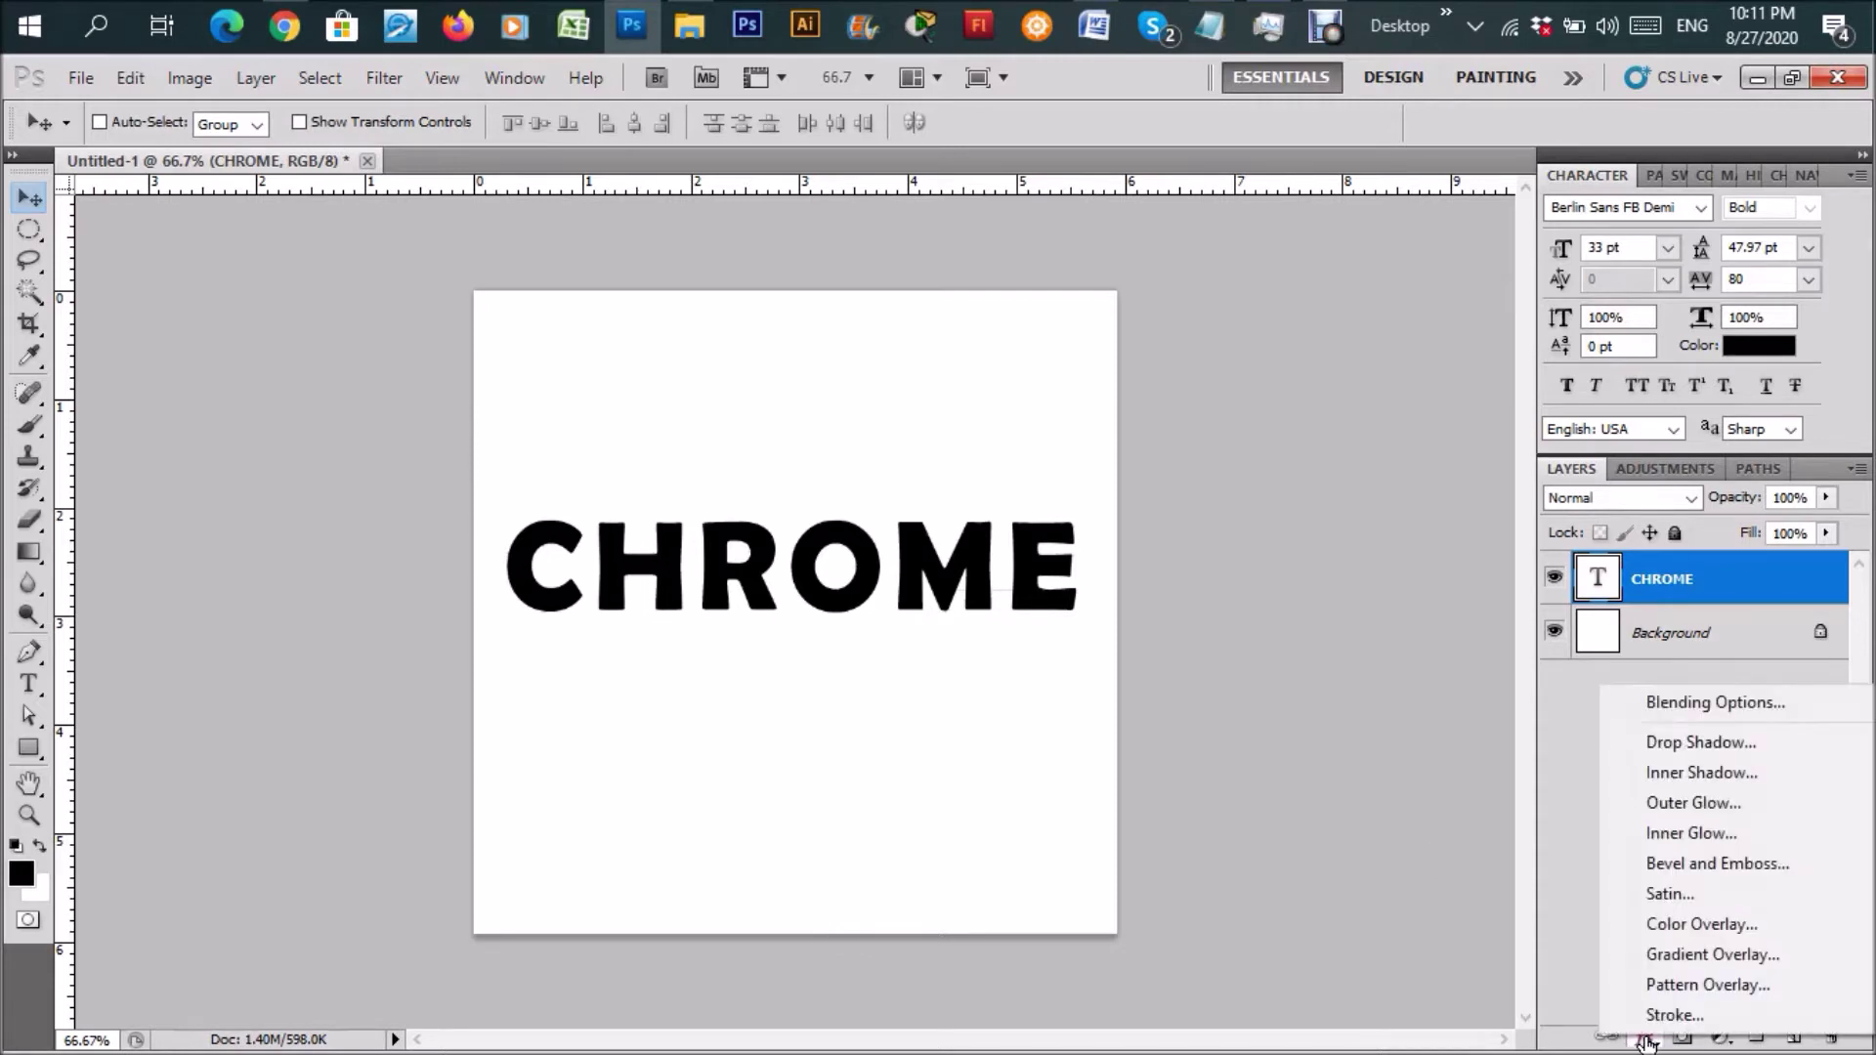
left_click(1679, 954)
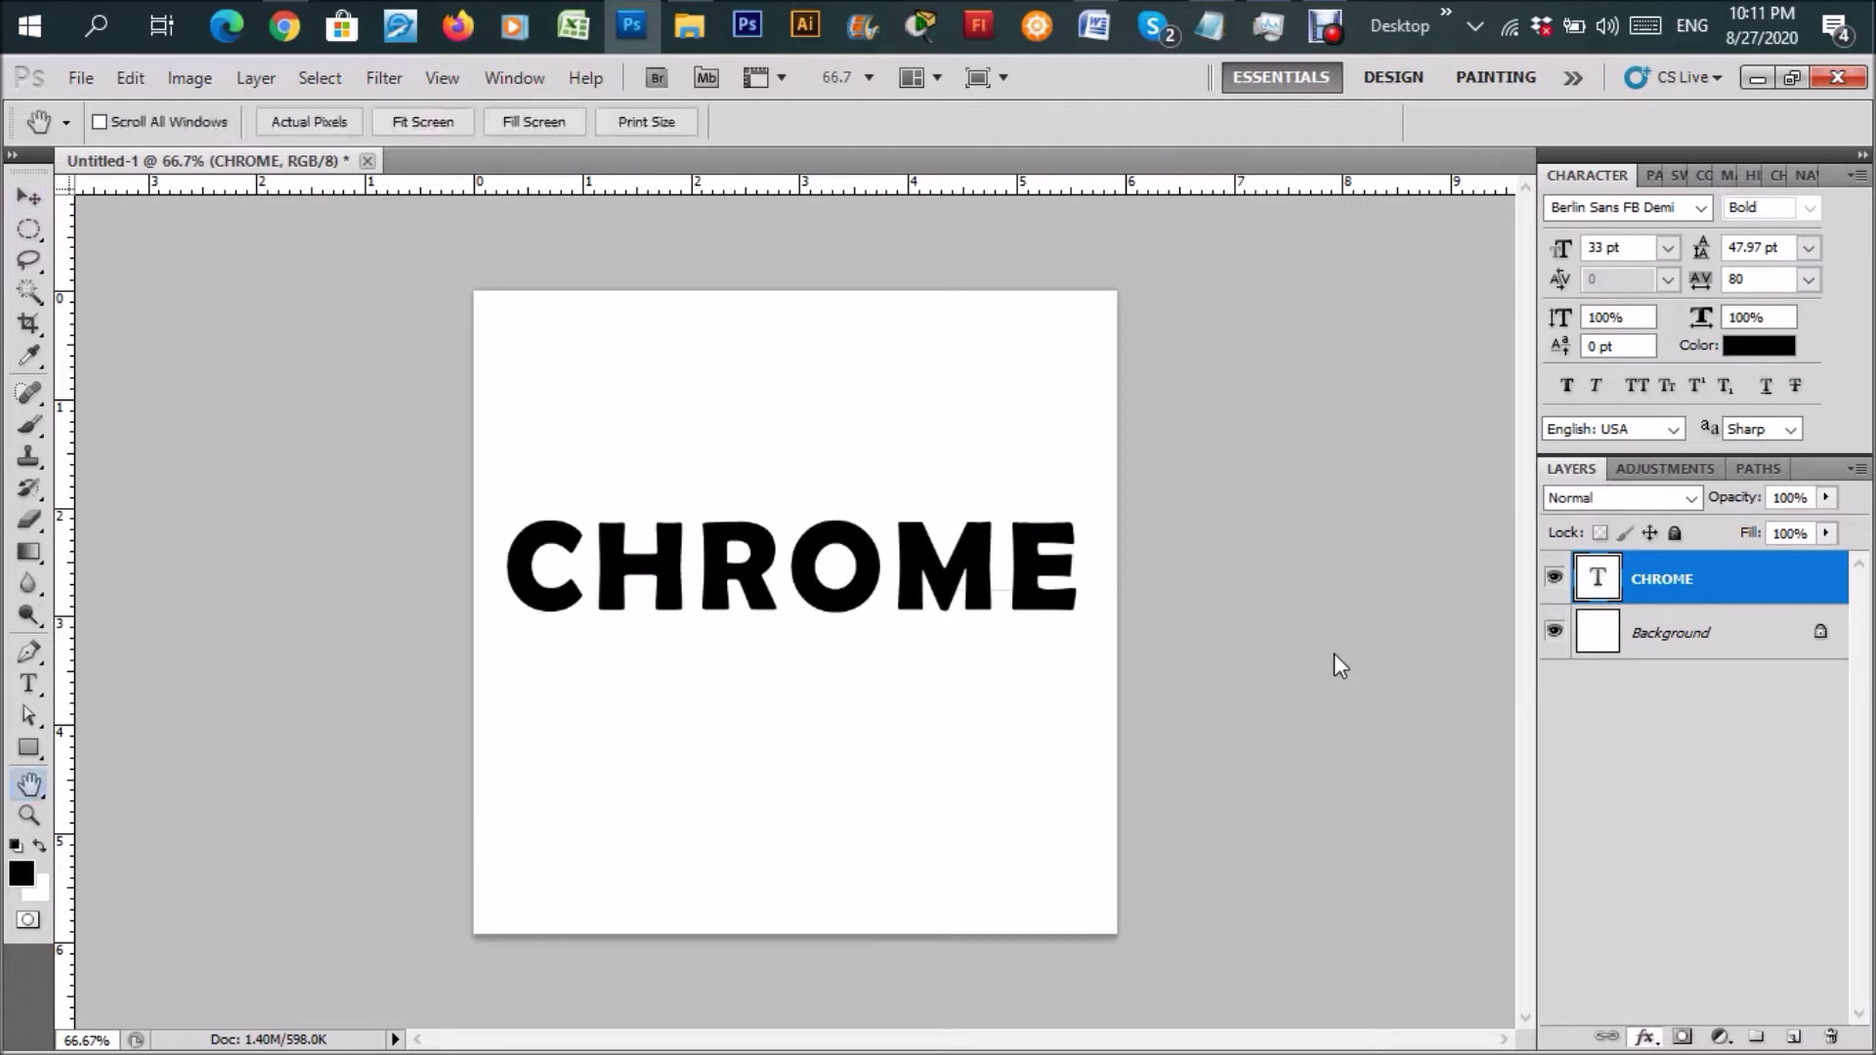
left_click(1476, 339)
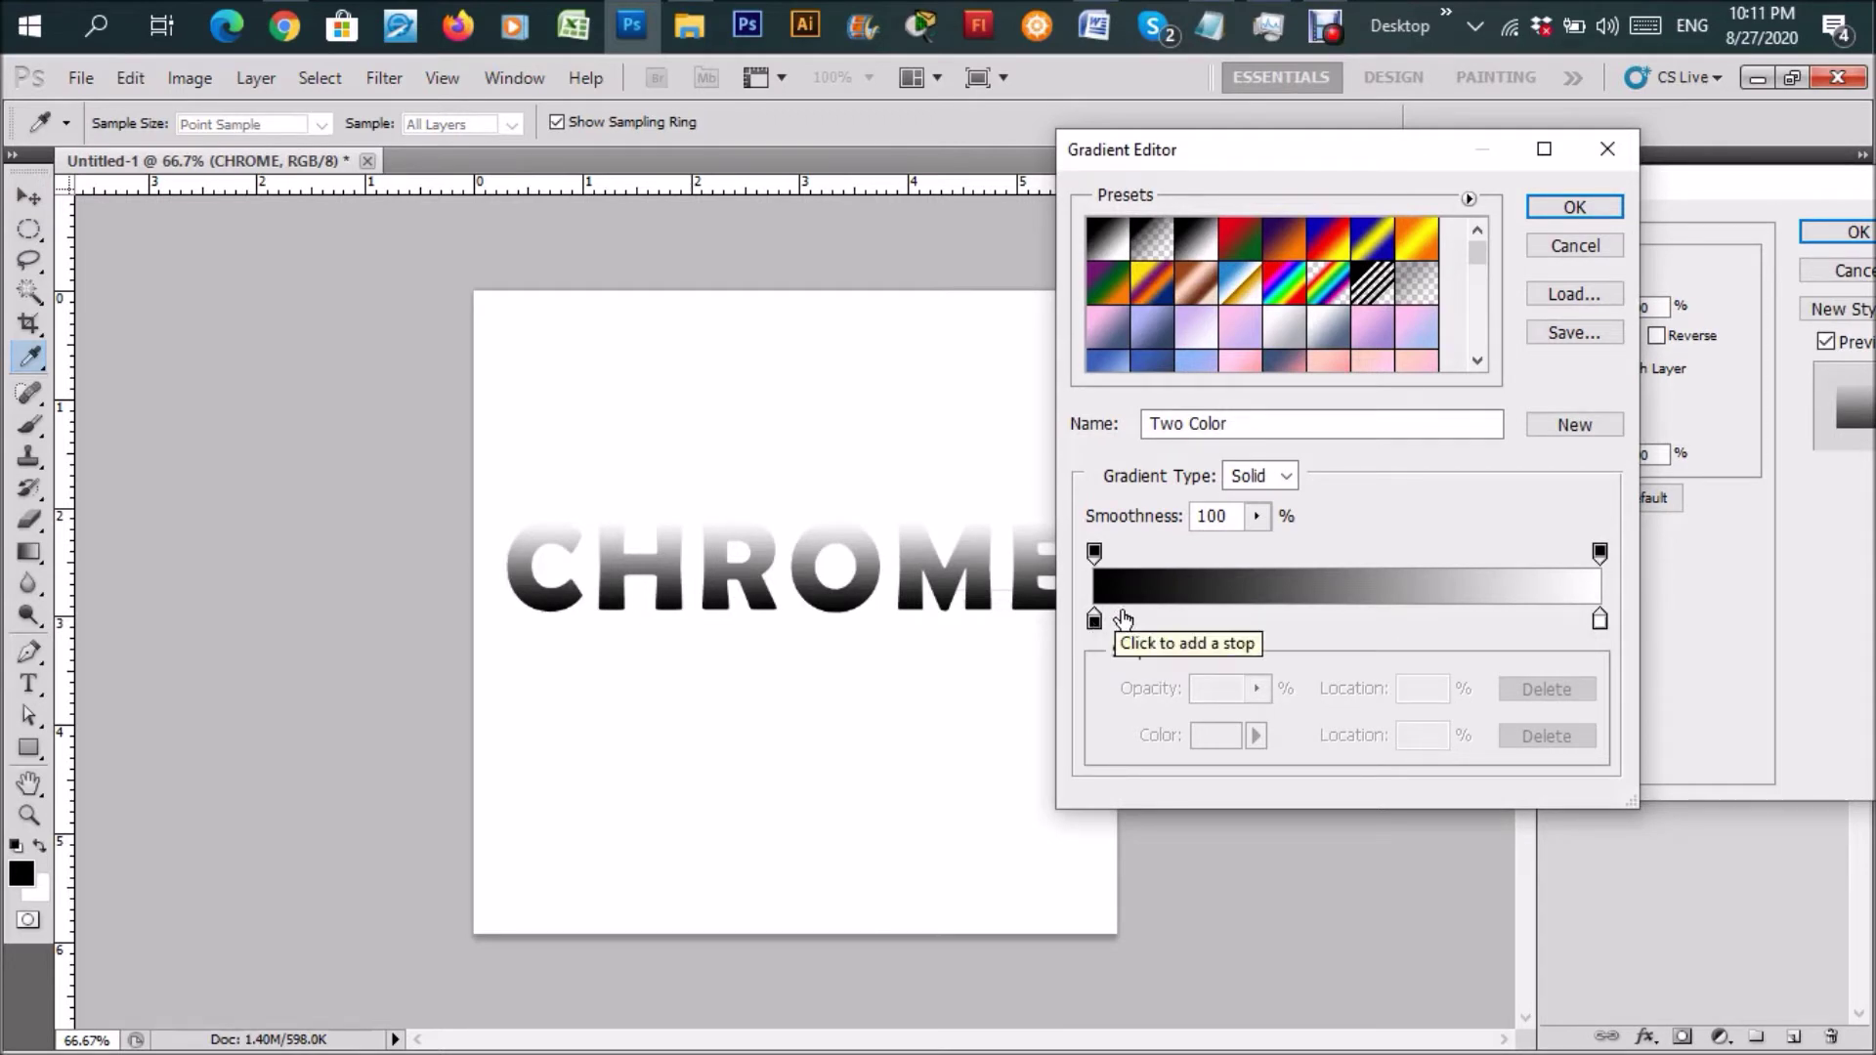
double_click(1599, 621)
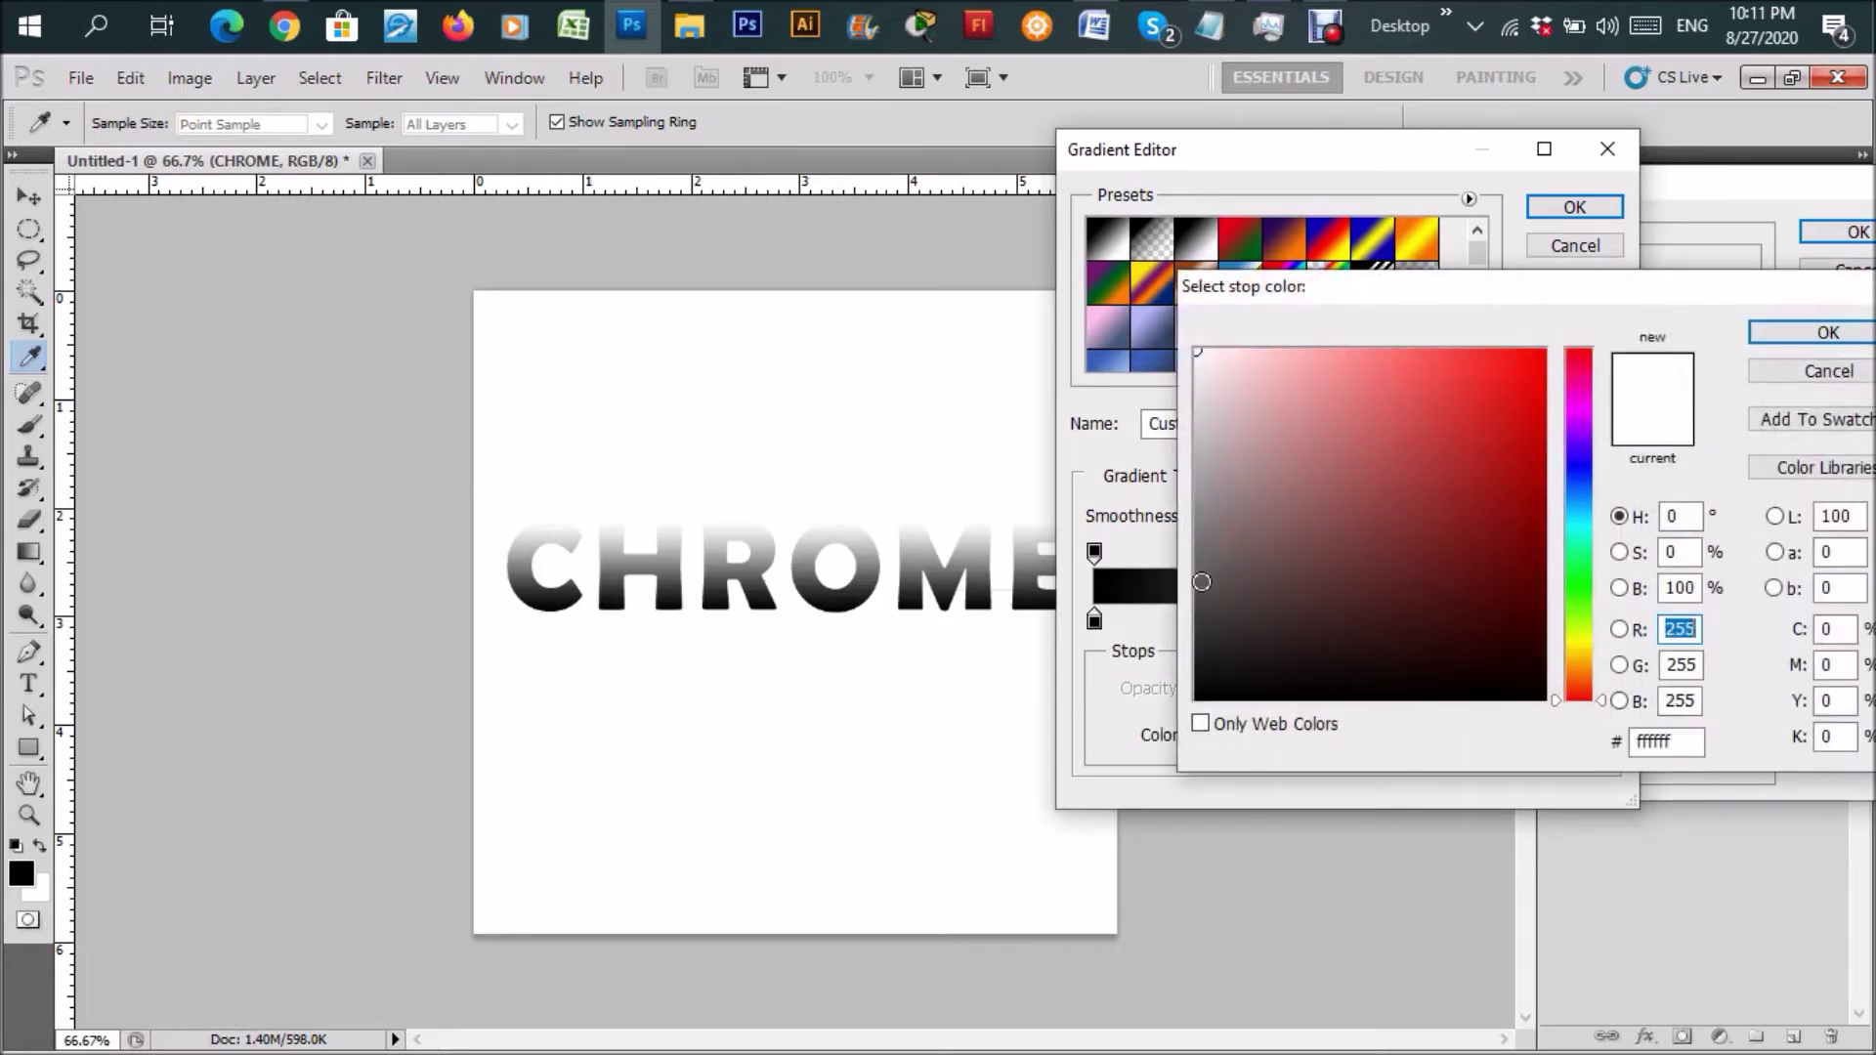
left_click(1201, 617)
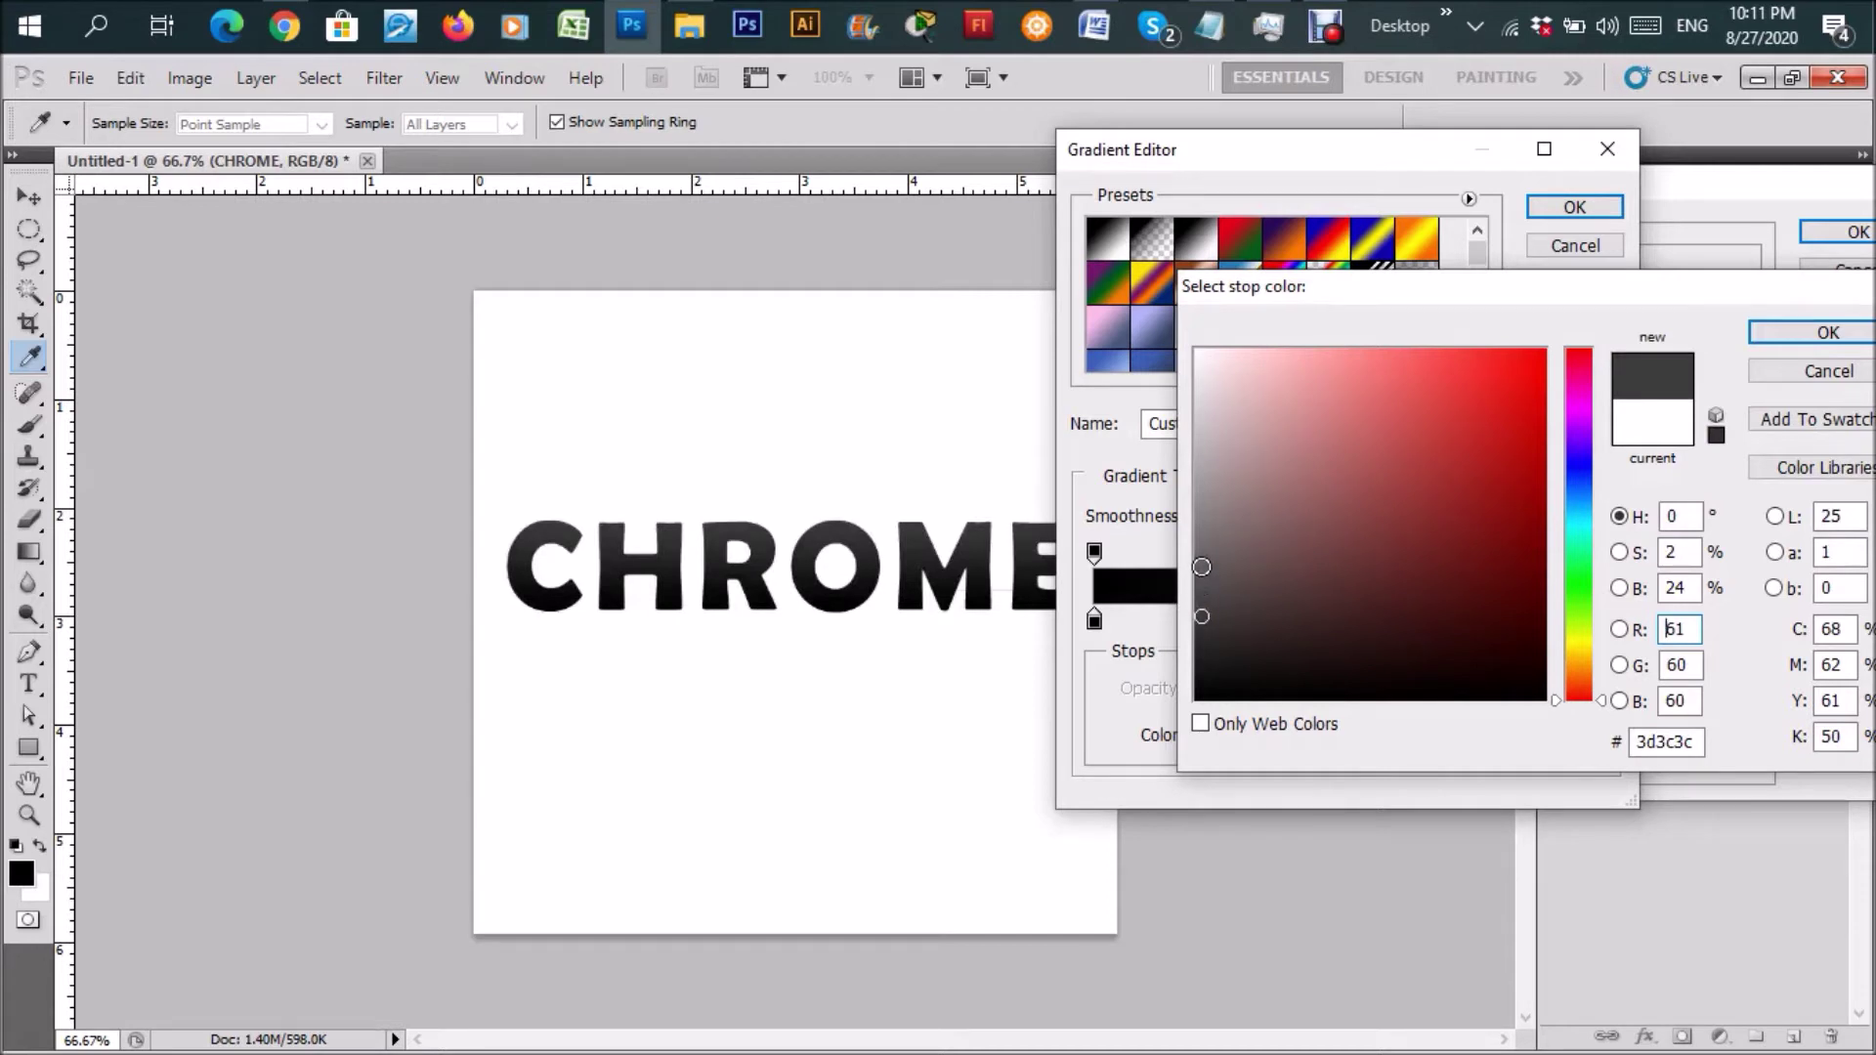
left_click(1202, 567)
left_click(1806, 332)
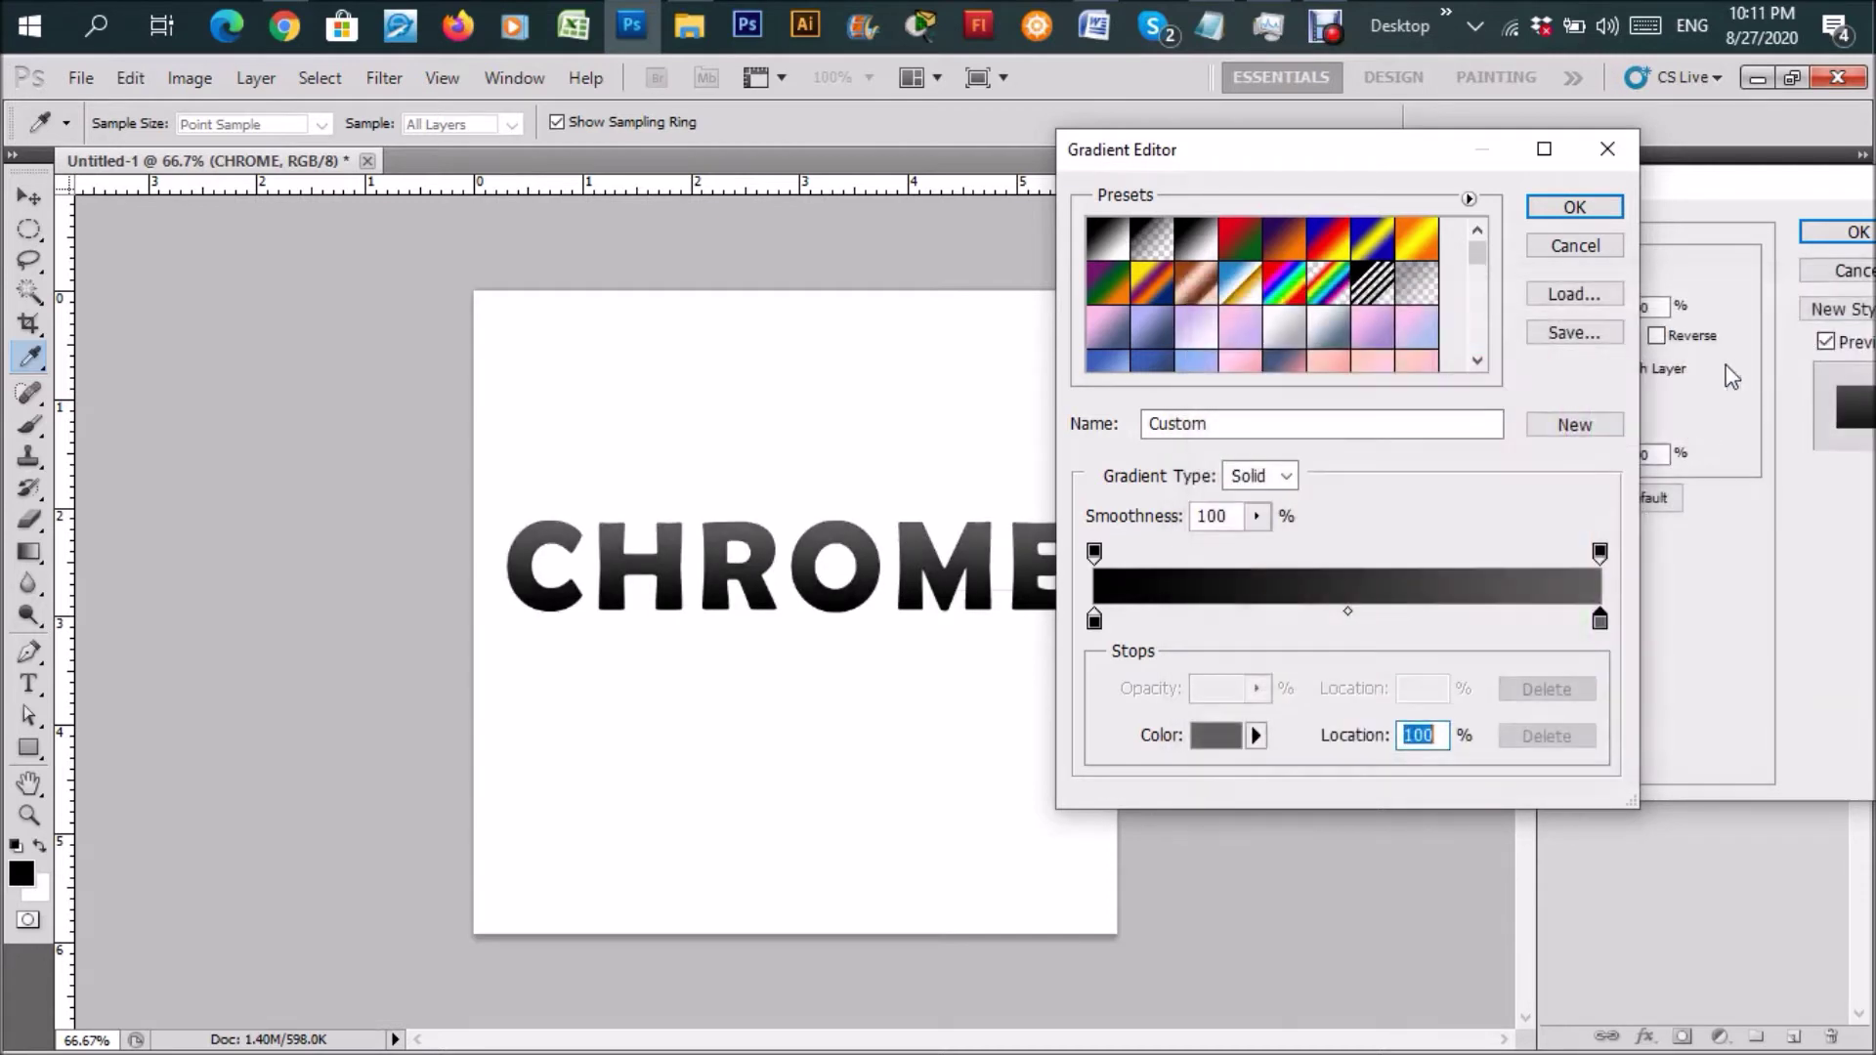
Set the gradient's black start stop to light gray #a6a9a9 and apply the Gradient Overlay to the text.
double_click(1095, 619)
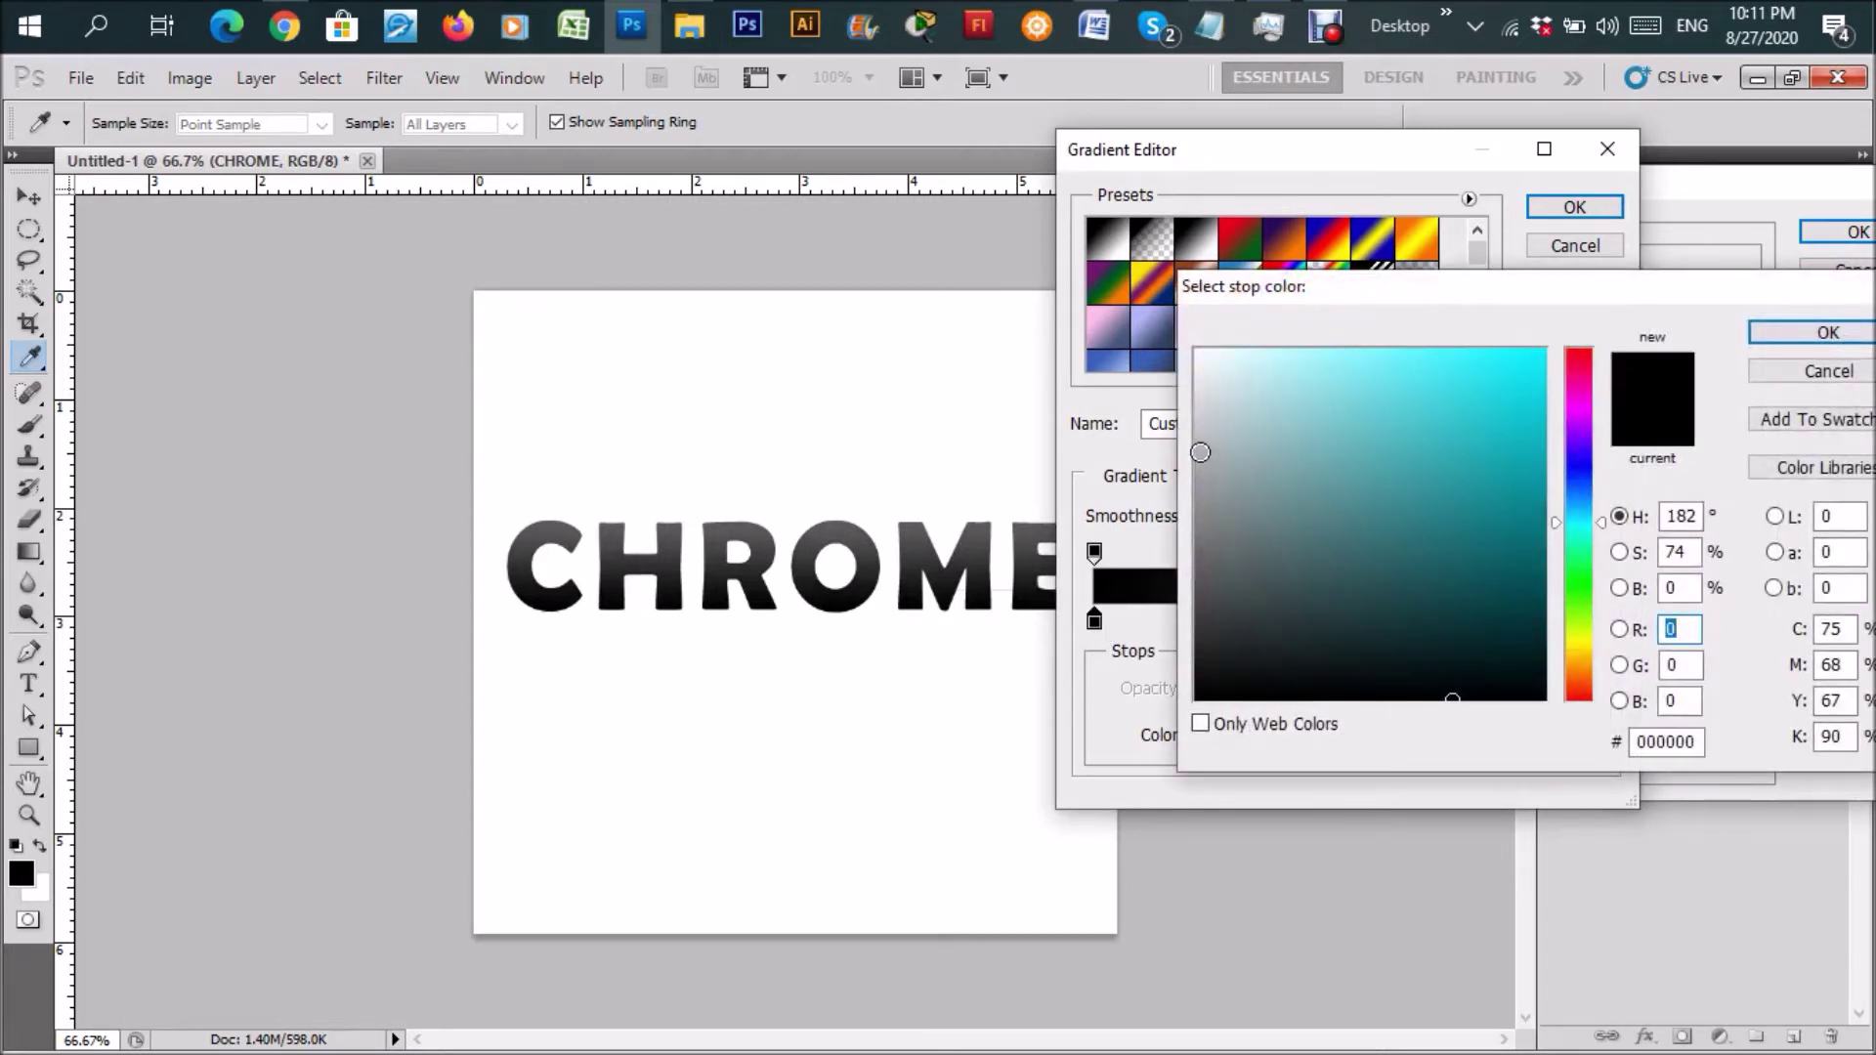
left_click(1200, 467)
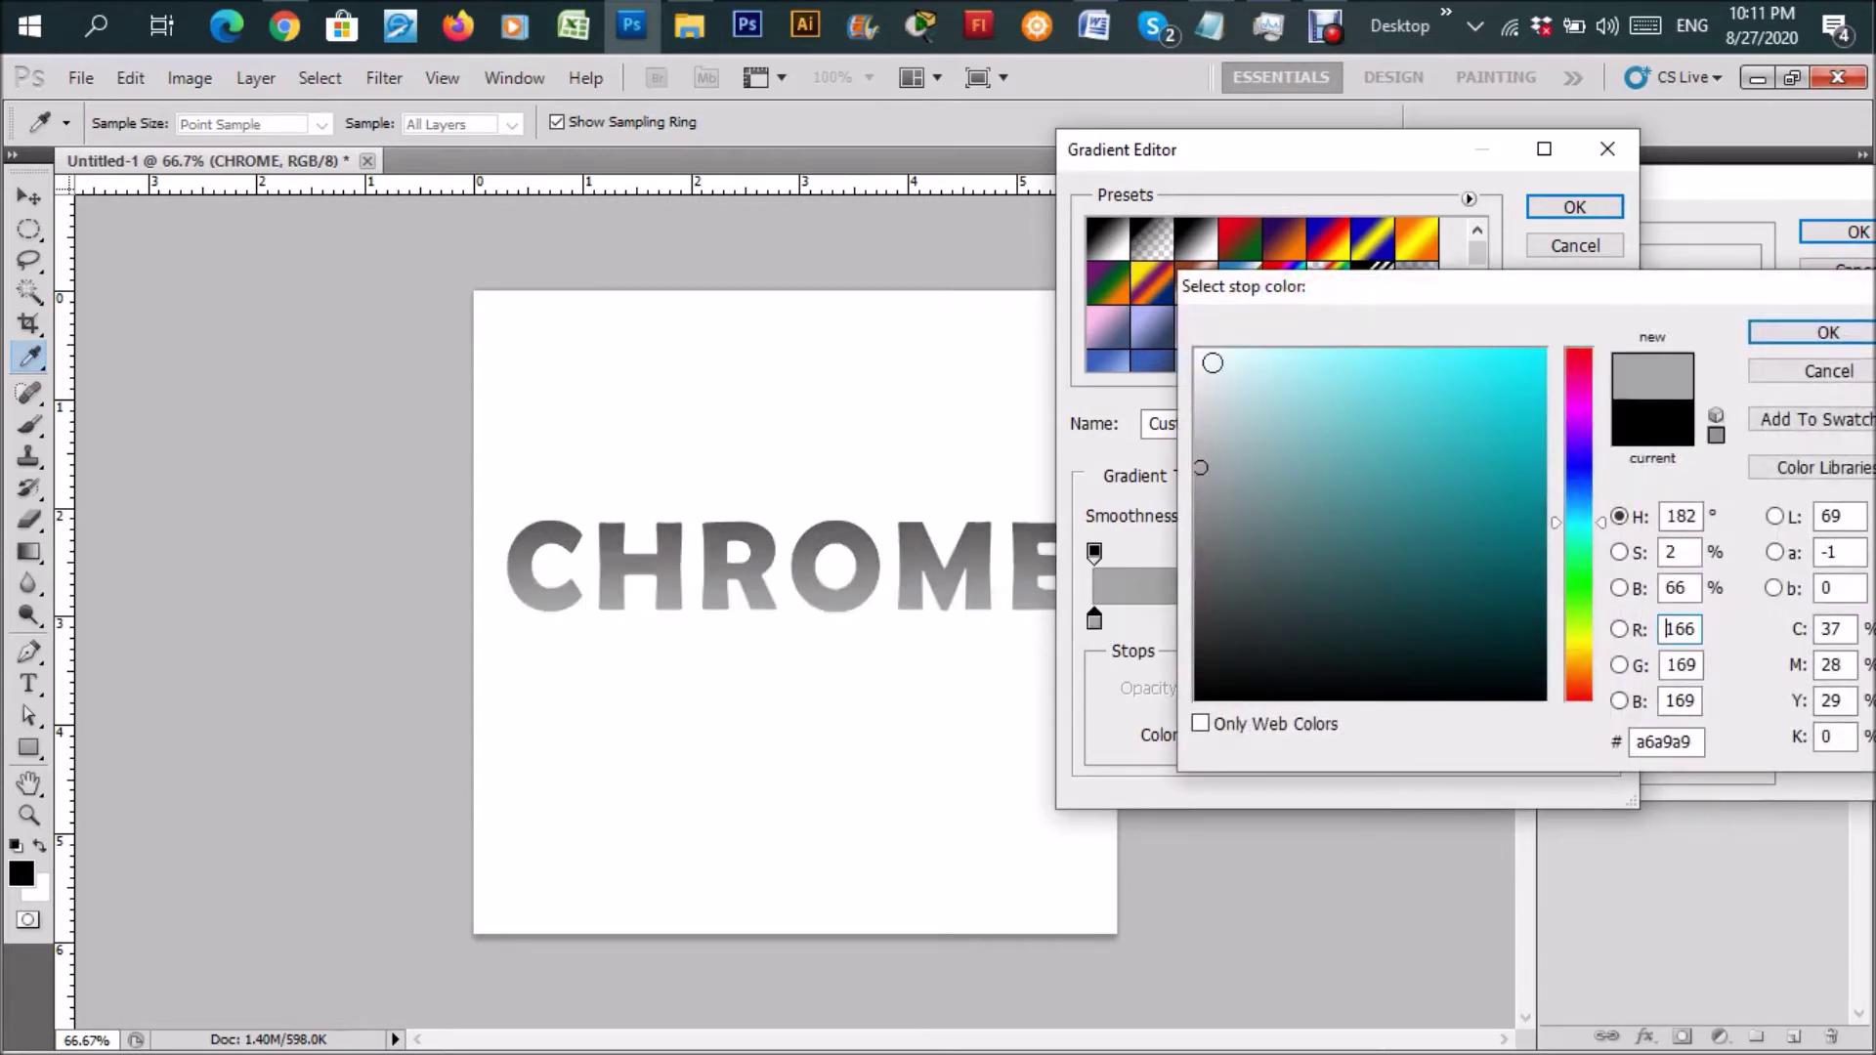
left_click(1819, 337)
left_click(1567, 209)
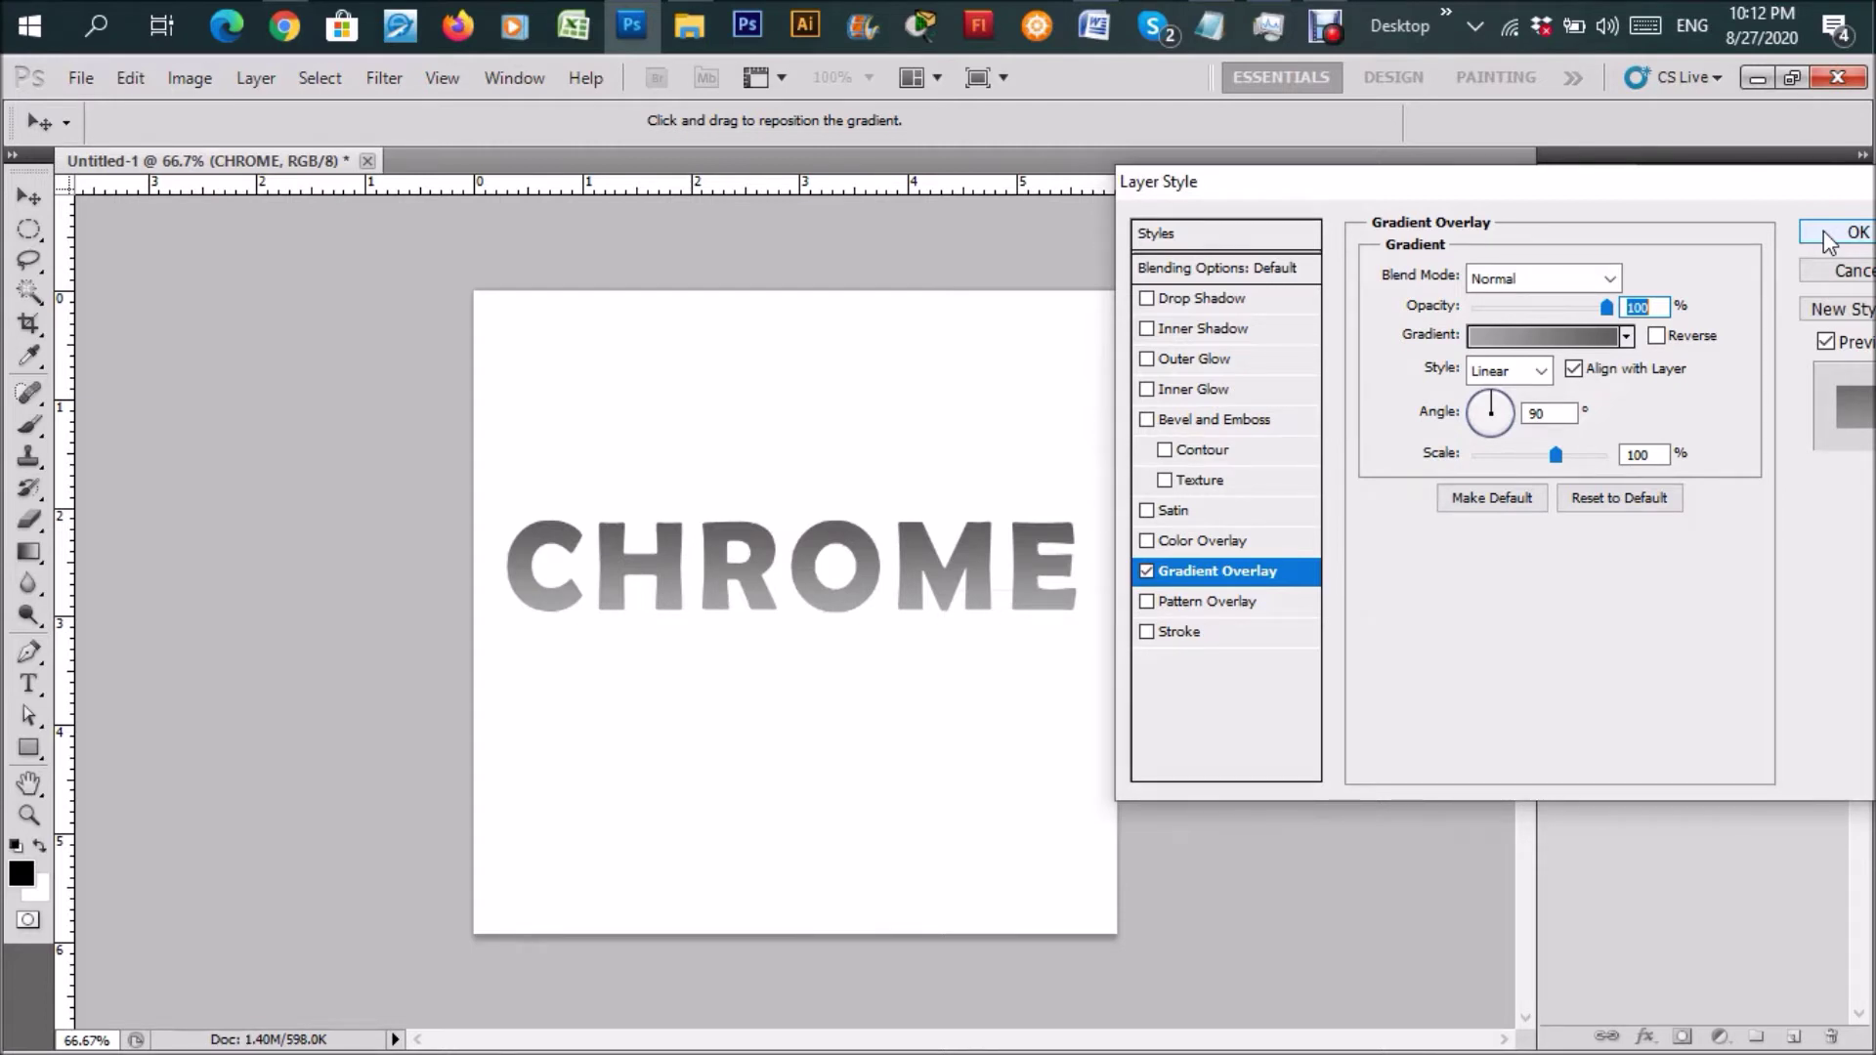
left_click(1823, 241)
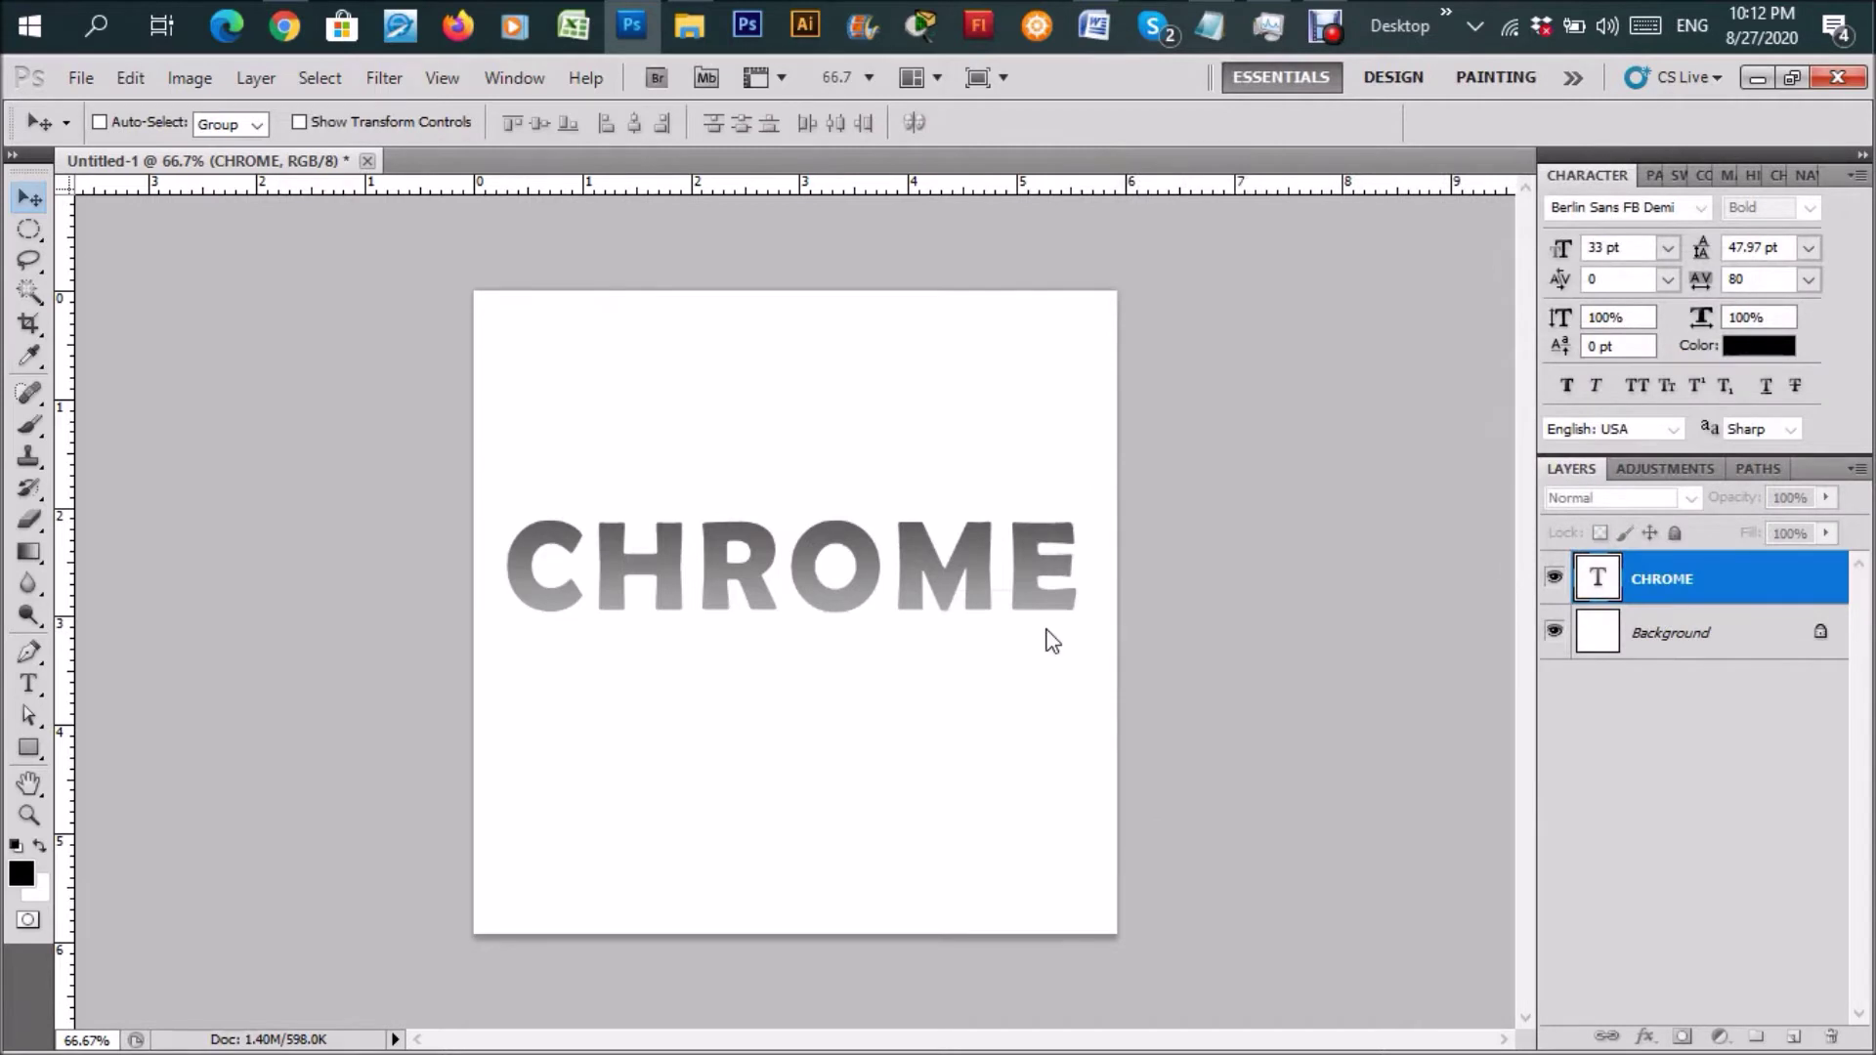
Nudge the CHROME text slightly down and add a Bevel and Emboss effect with the default smooth Inner Bevel and Linear gloss contour.
left_click_drag(821, 545, 810, 563)
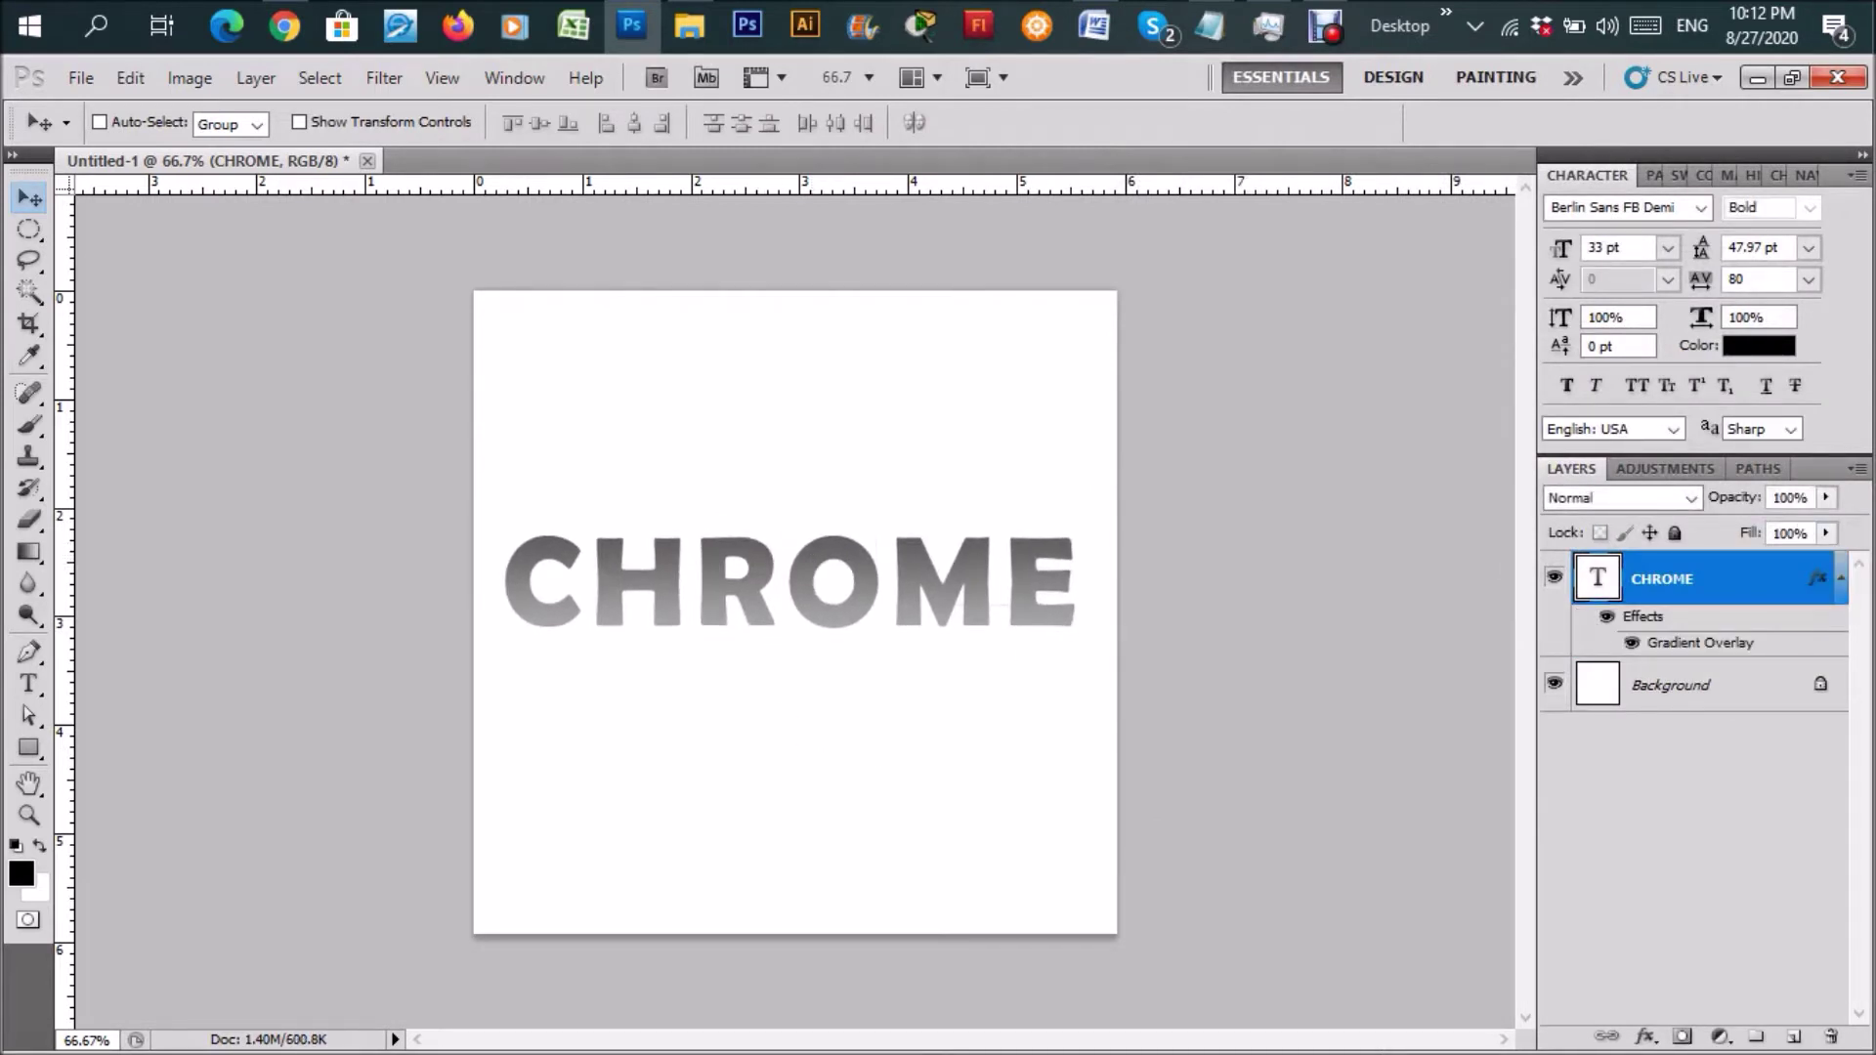
left_click(1840, 578)
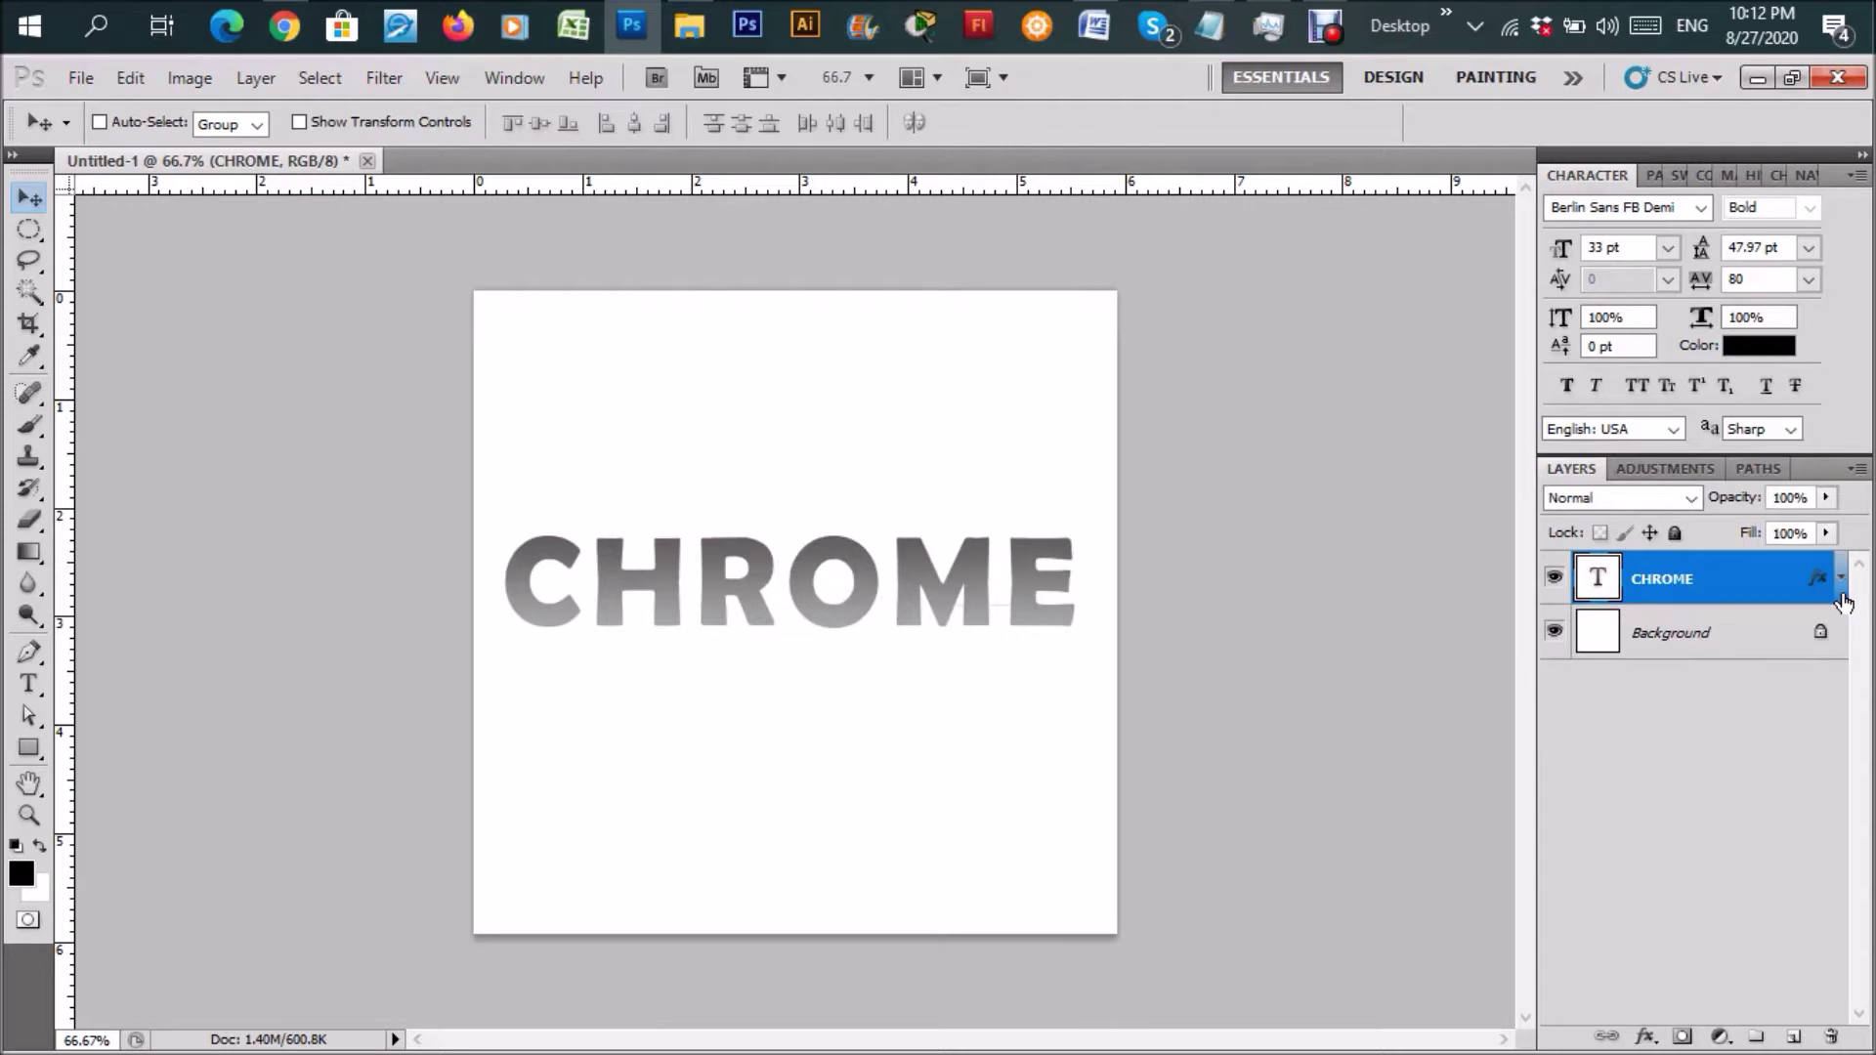
left_click(1645, 1035)
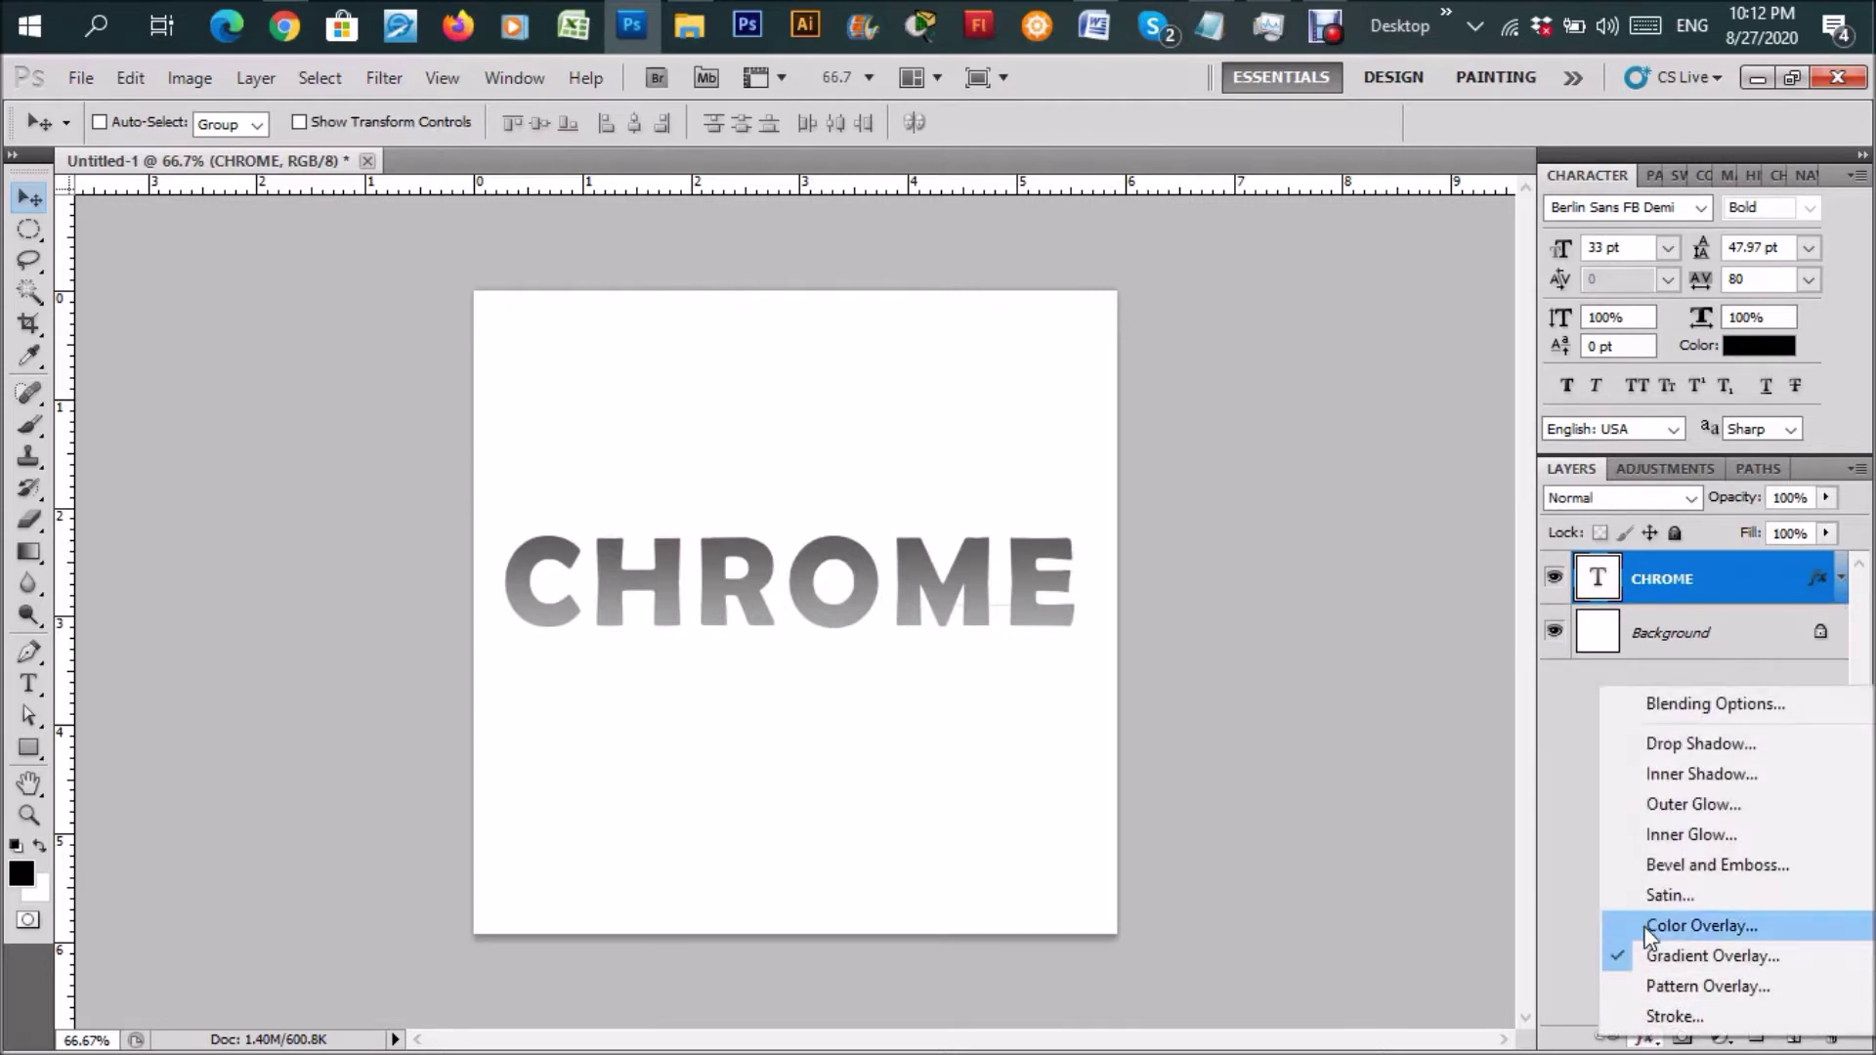
left_click(1703, 855)
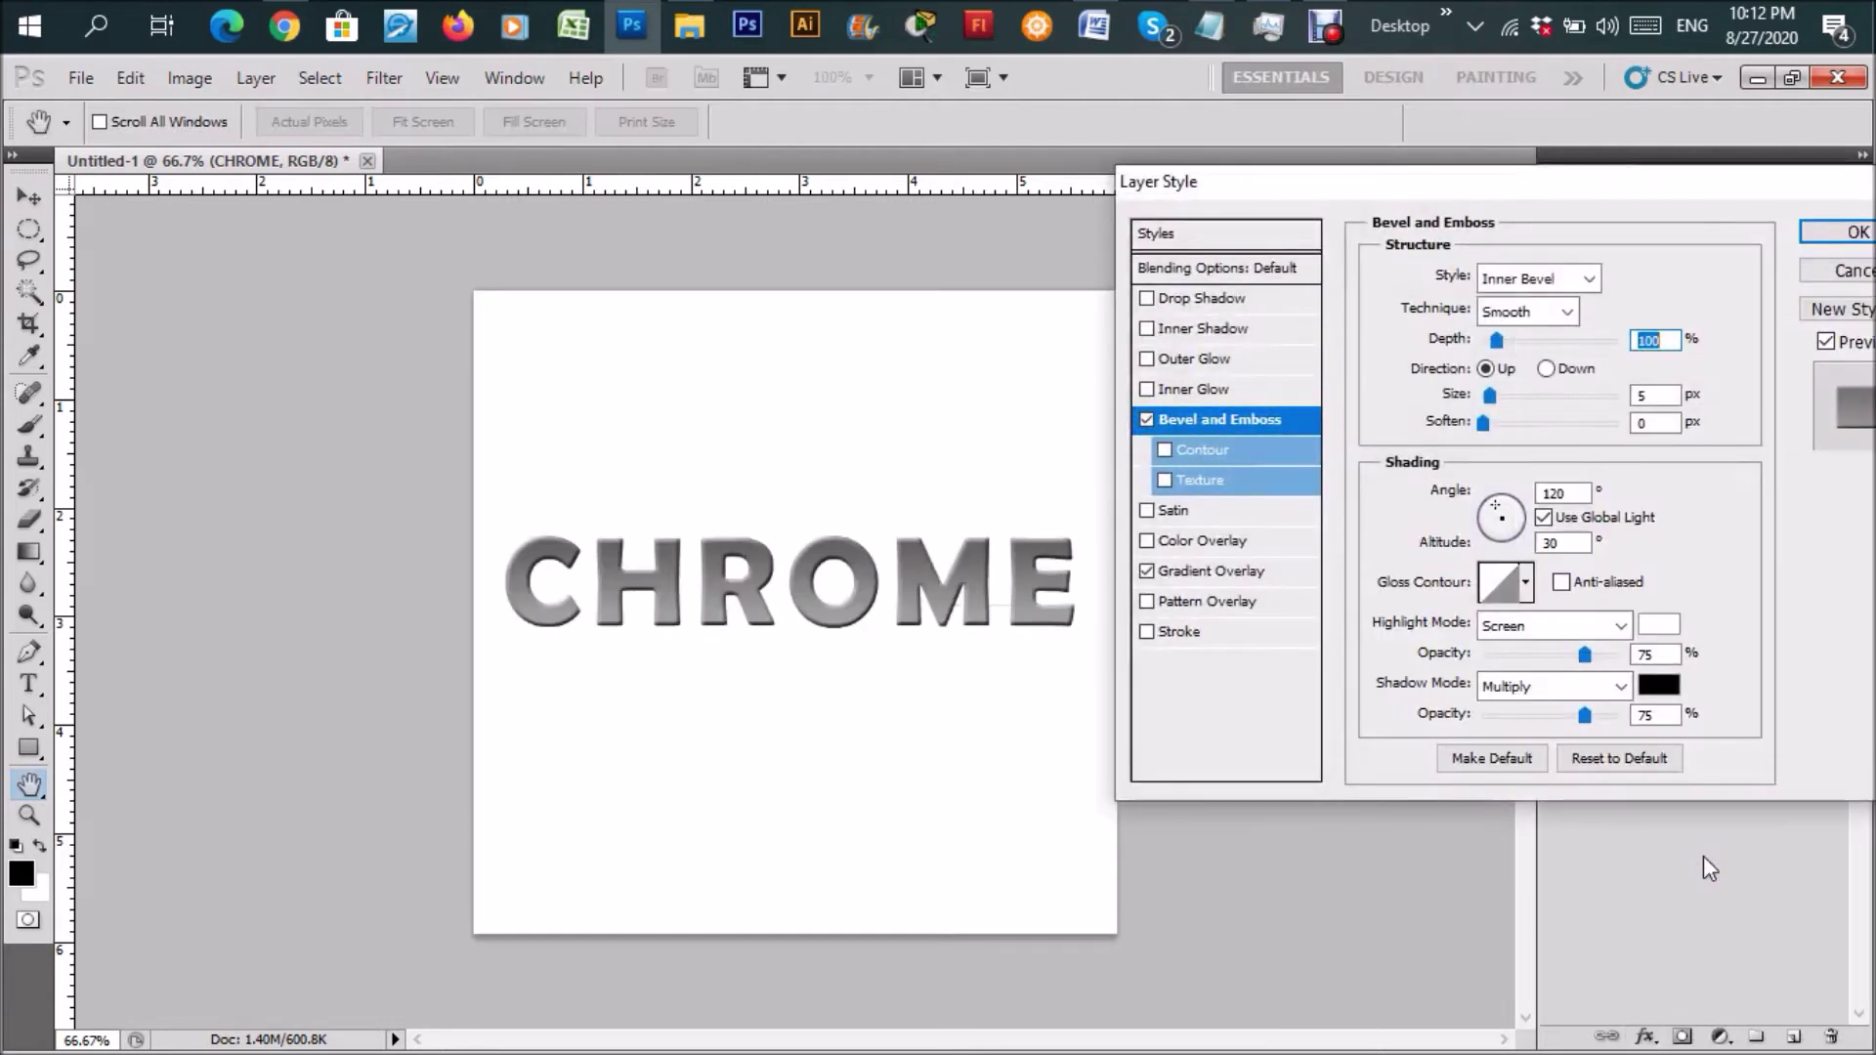
left_click(1528, 589)
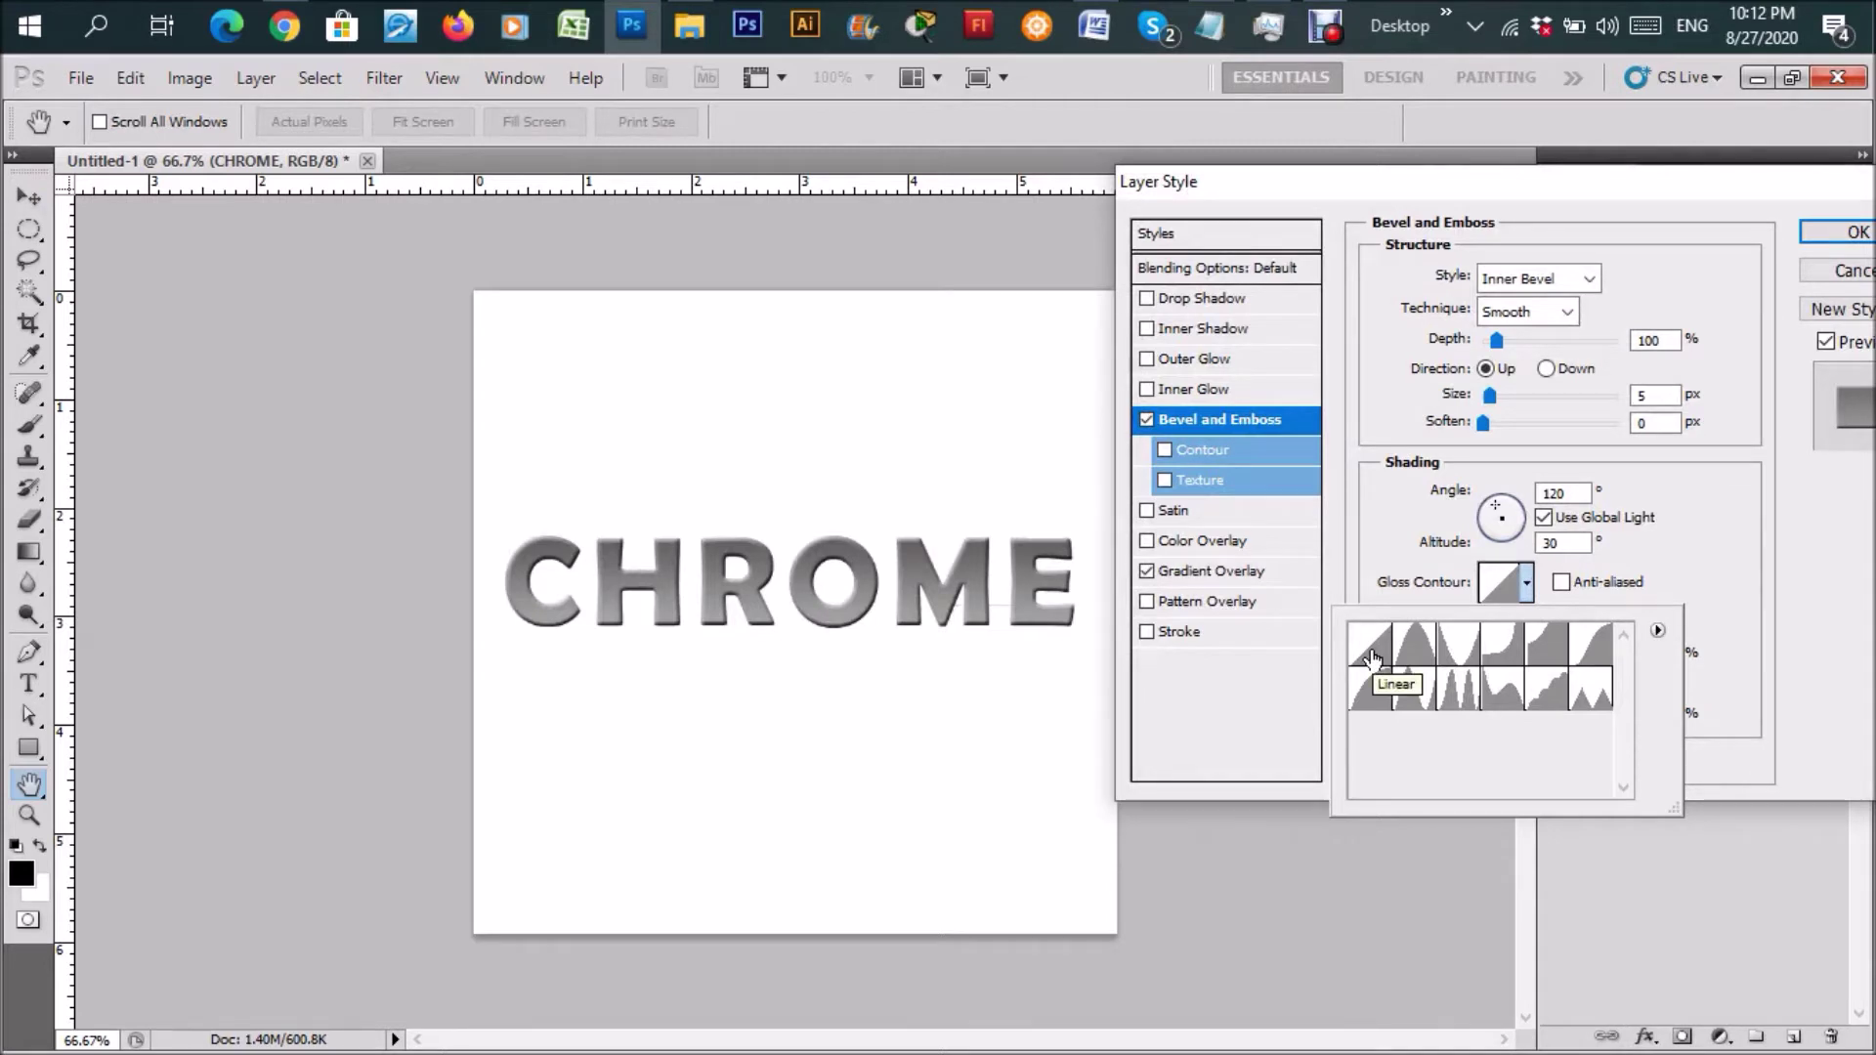
left_click(1730, 538)
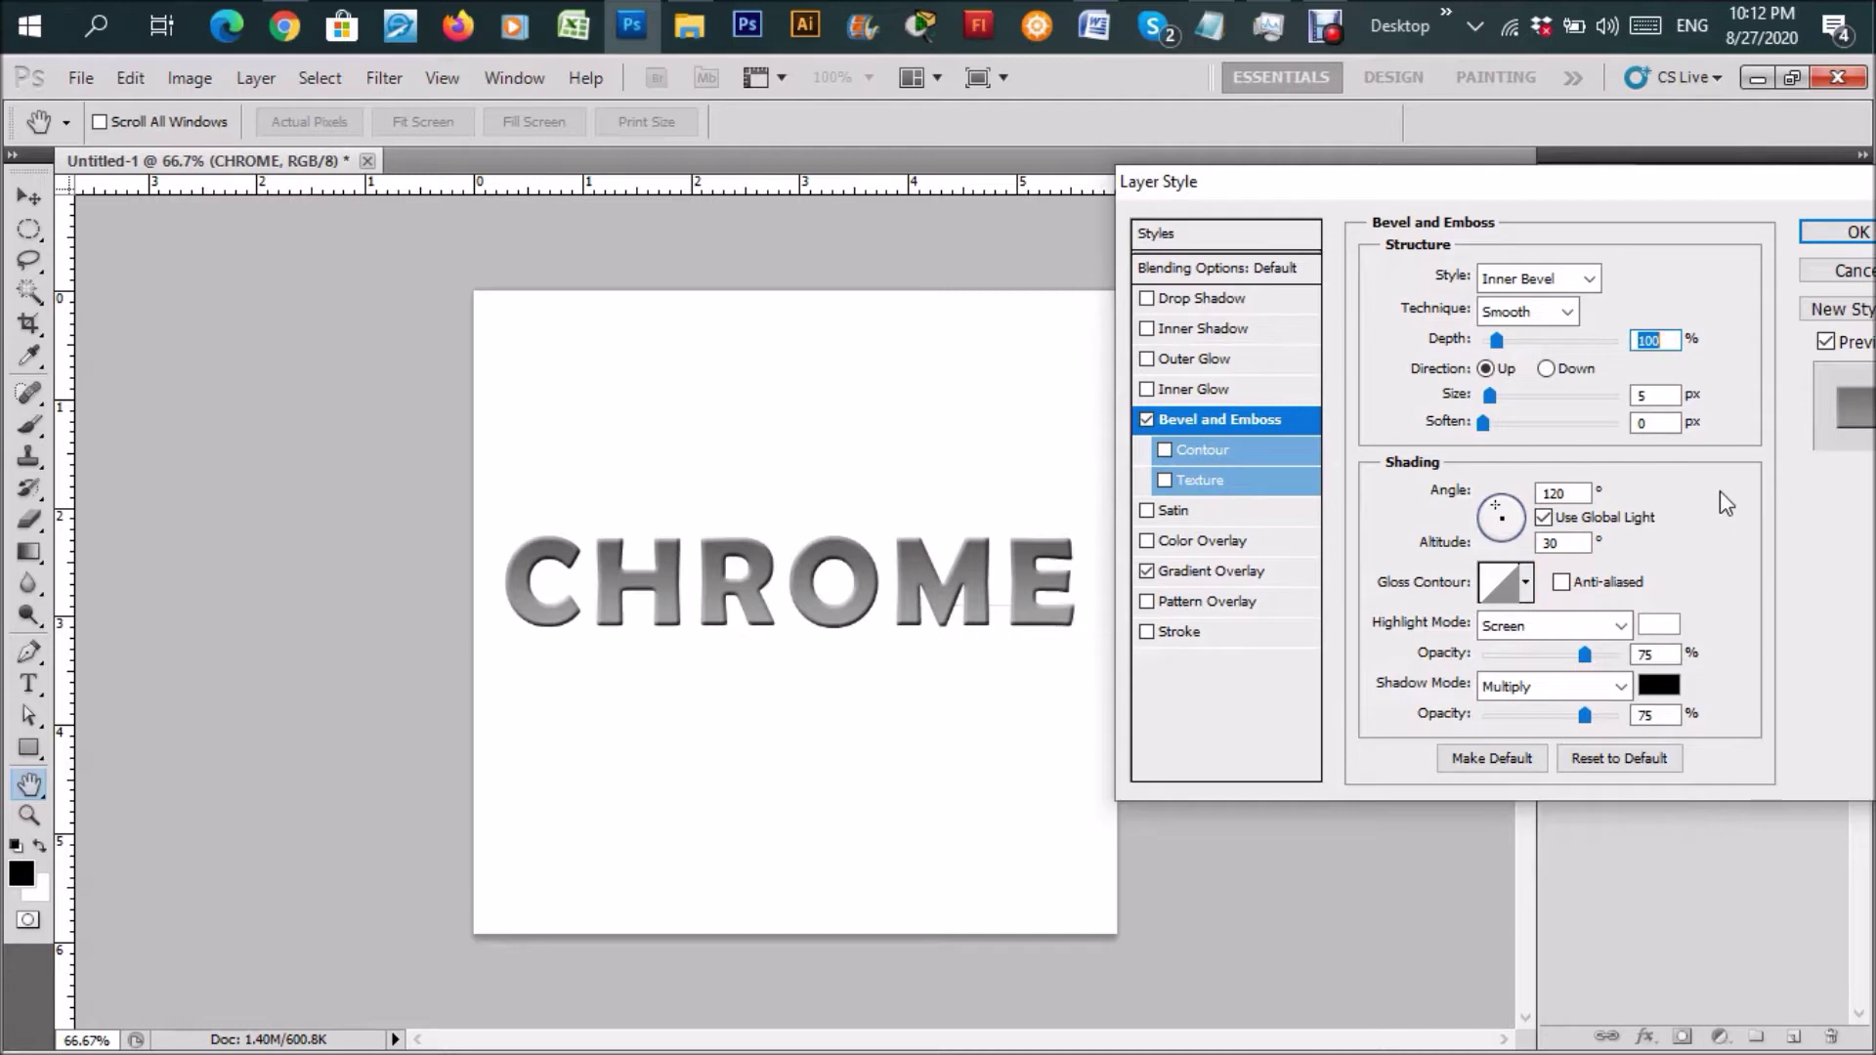
left_click(1823, 236)
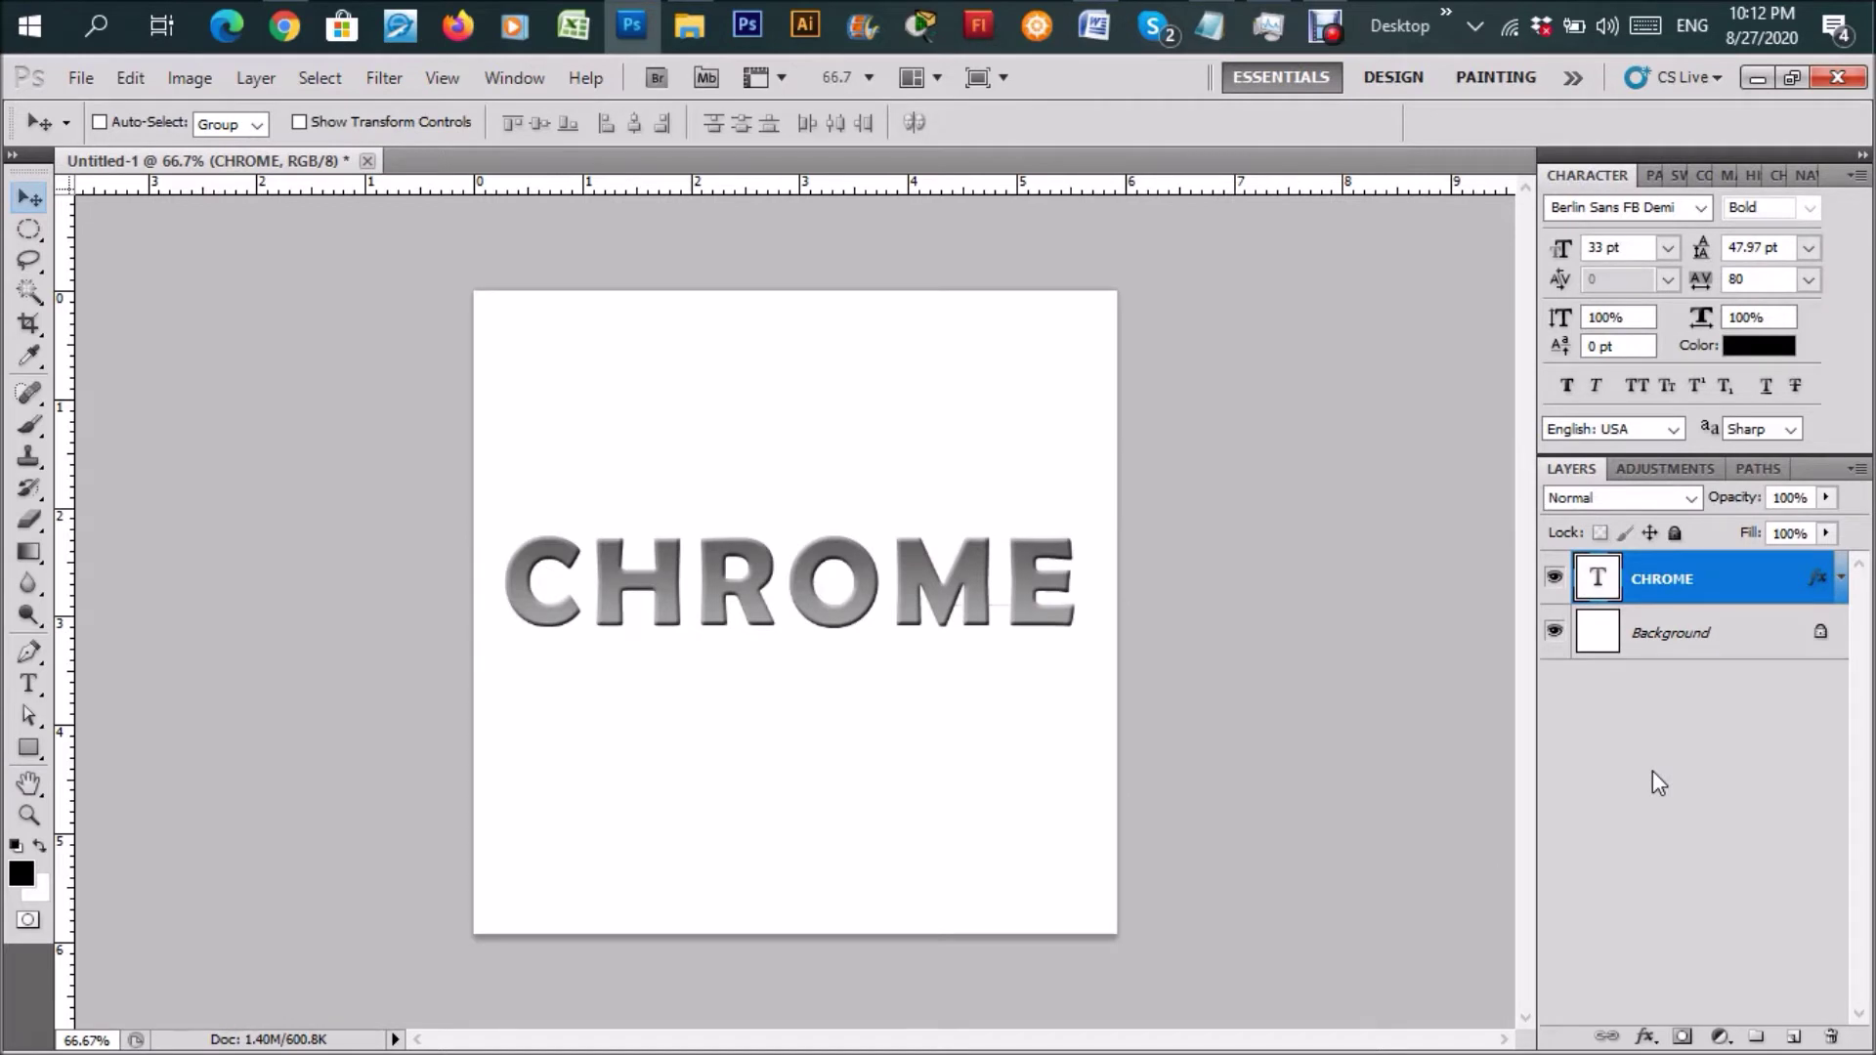
Add a Curves adjustment layer above the CHROME text and place points at the curve's lower and upper quarter marks.
left_click(1721, 1038)
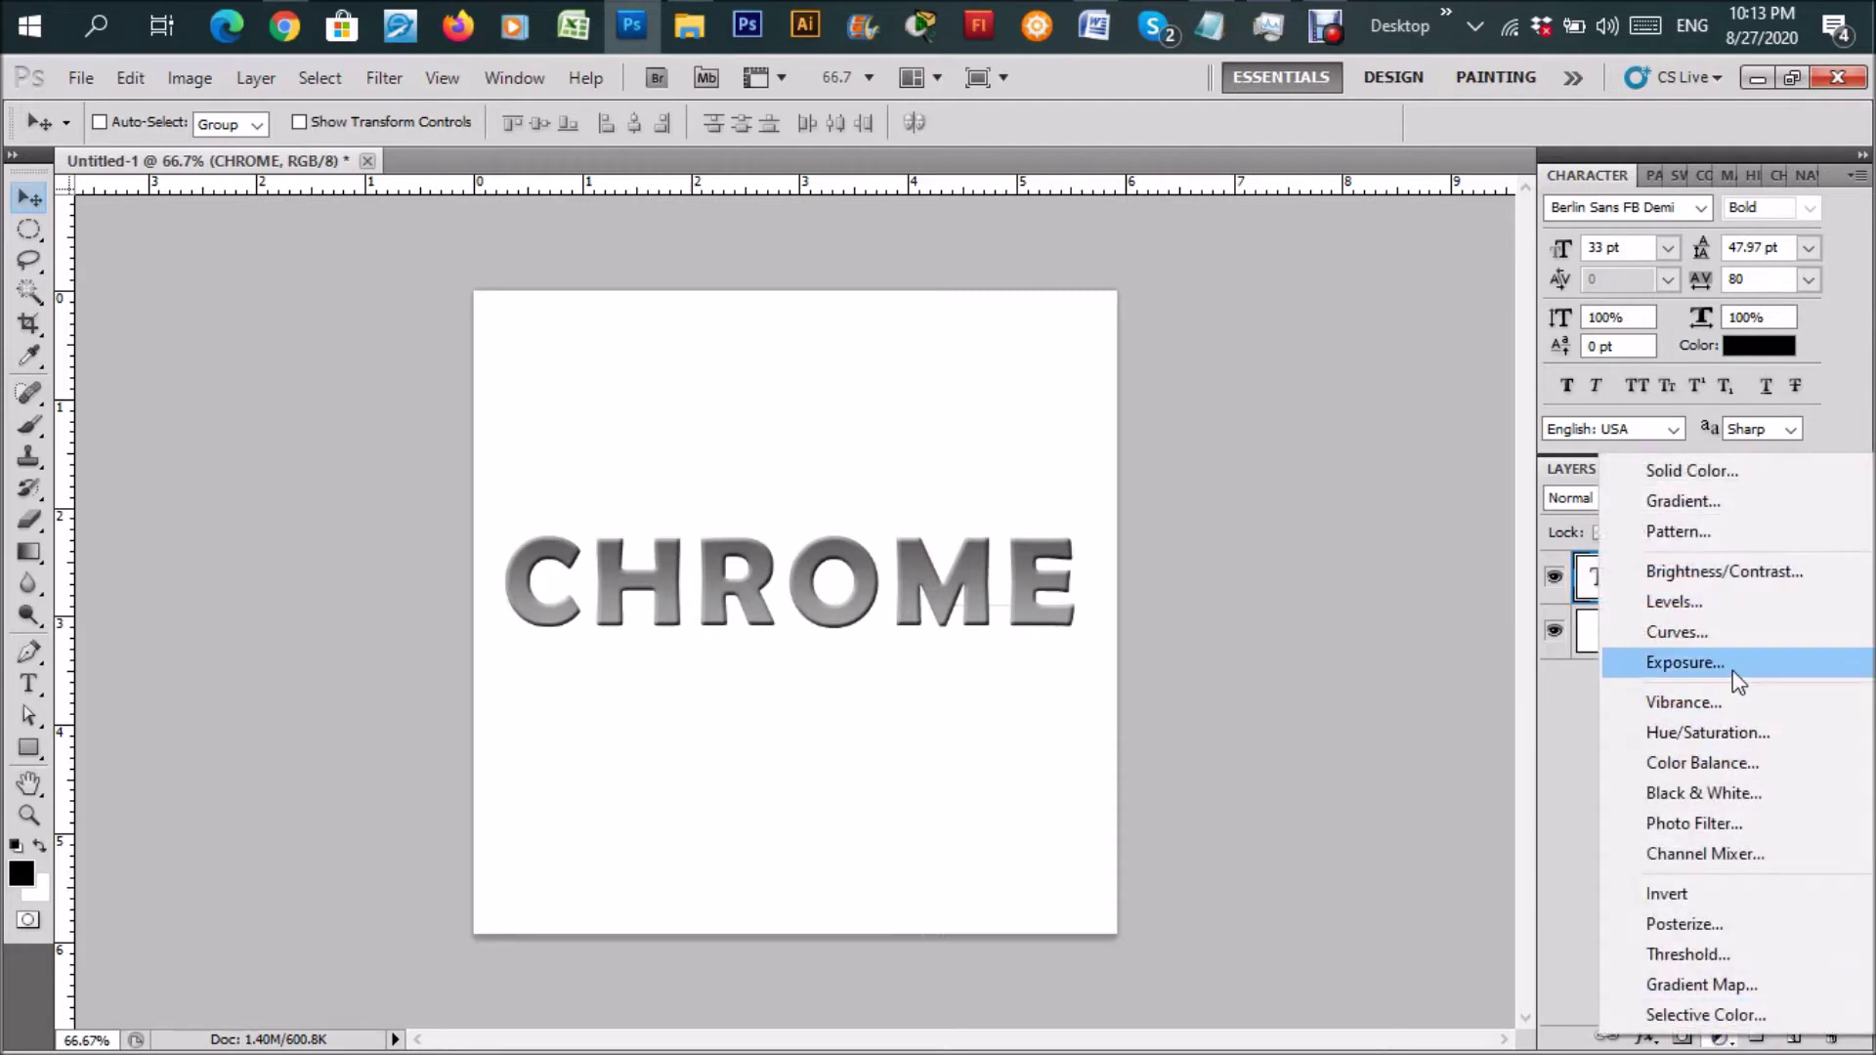
left_click(1722, 635)
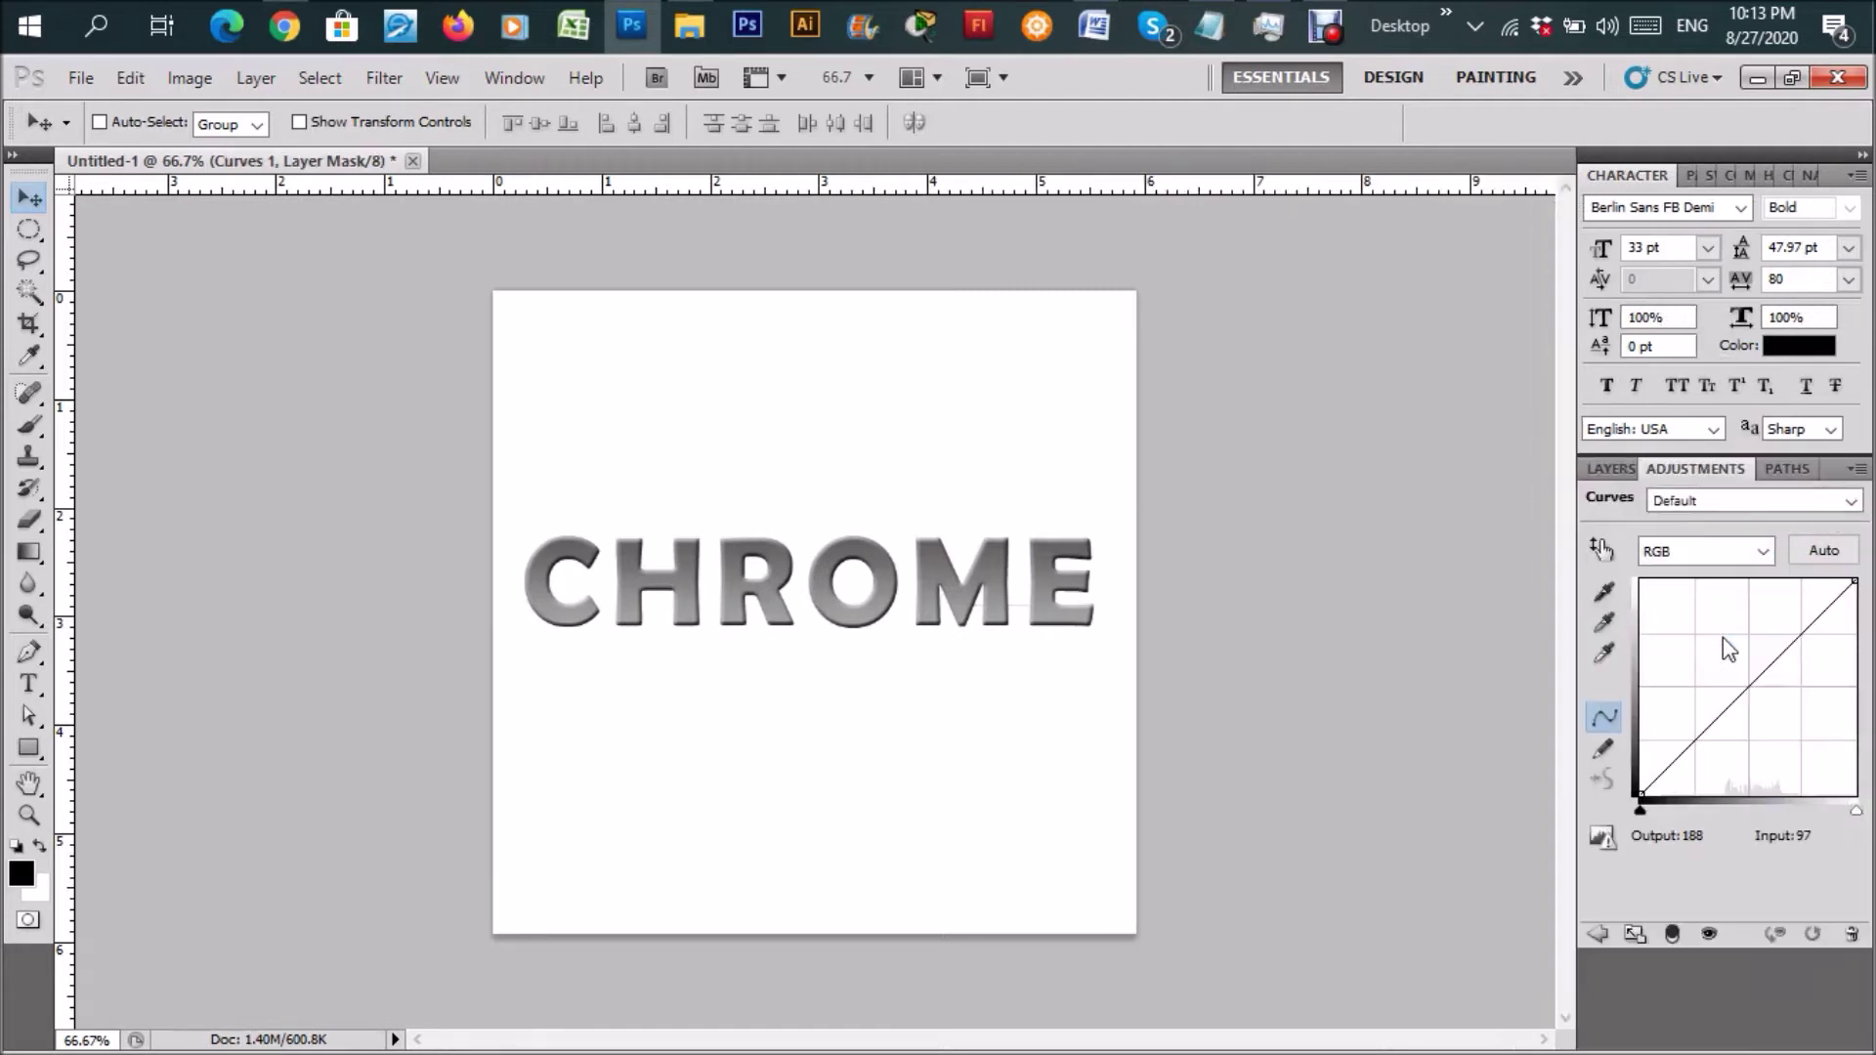
left_click(1693, 740)
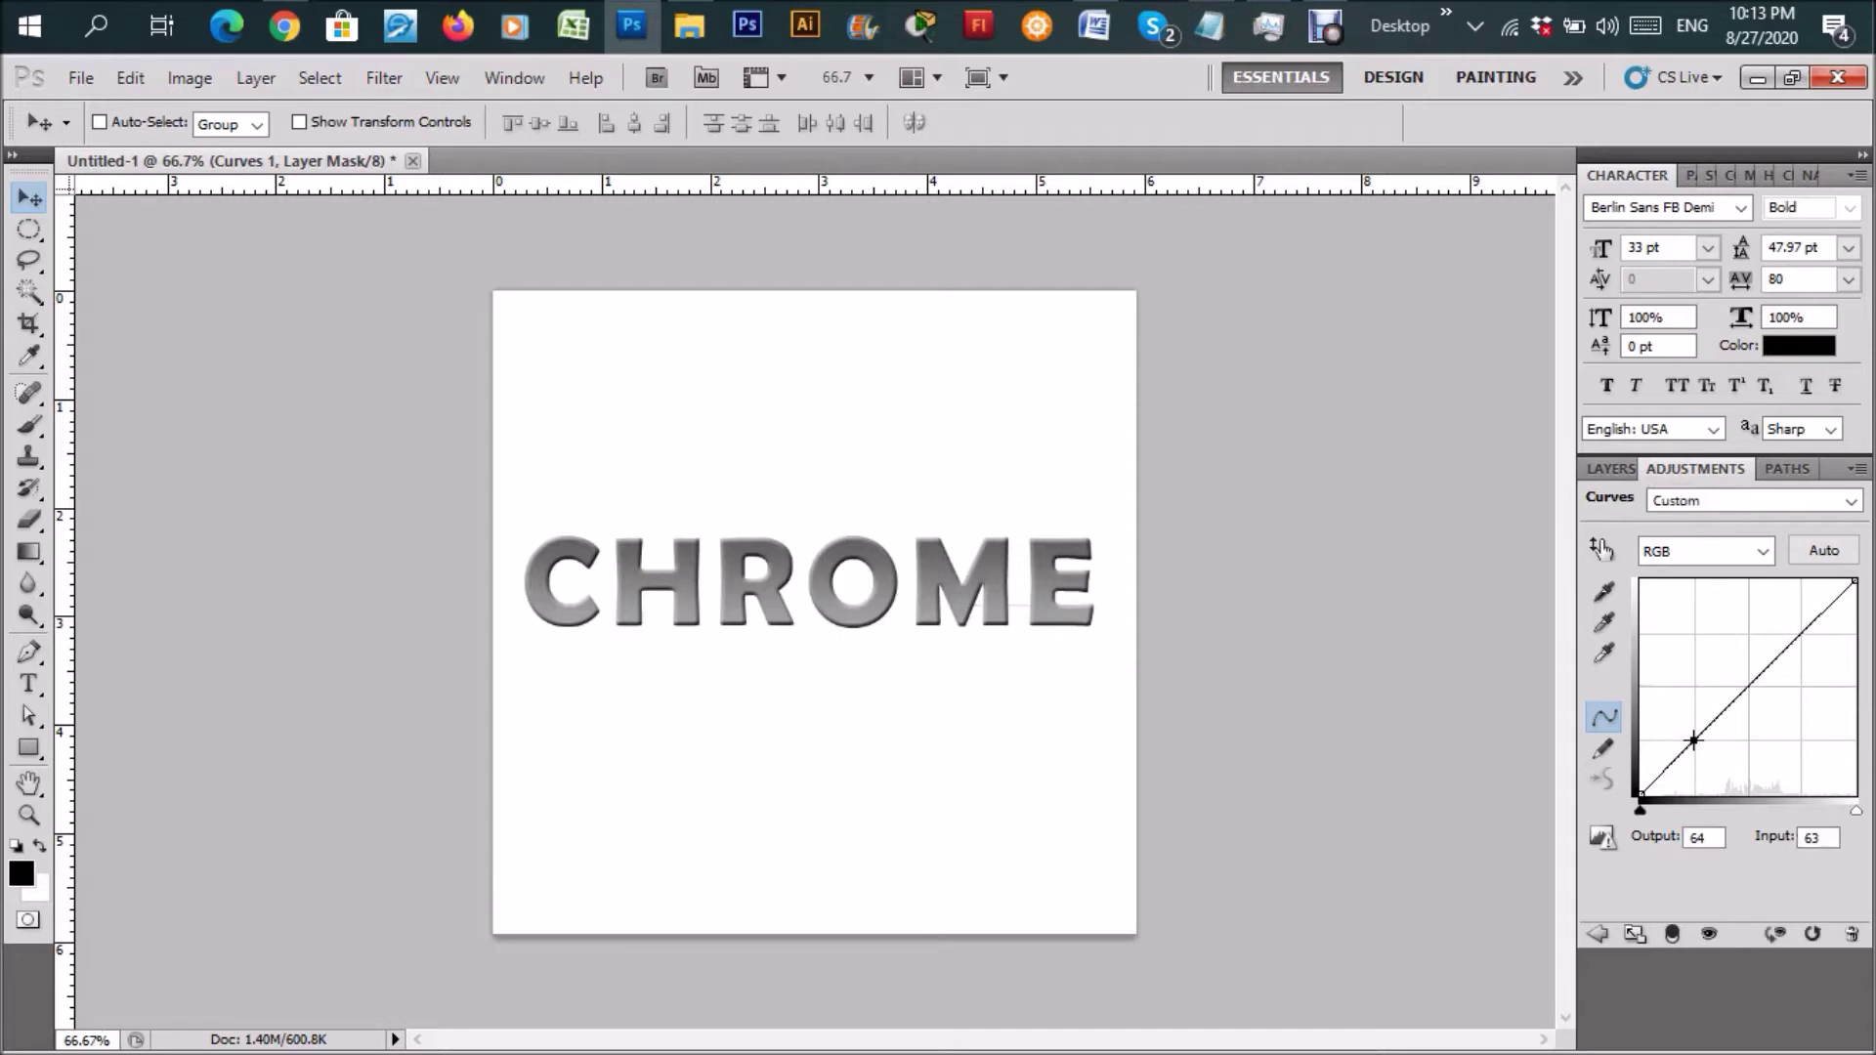
left_click(1801, 633)
Bend the curve into a wave, with the shadow point at input 96, output 217 and the highlight point at input 216, output 53.
left_click_drag(1691, 735, 1689, 624)
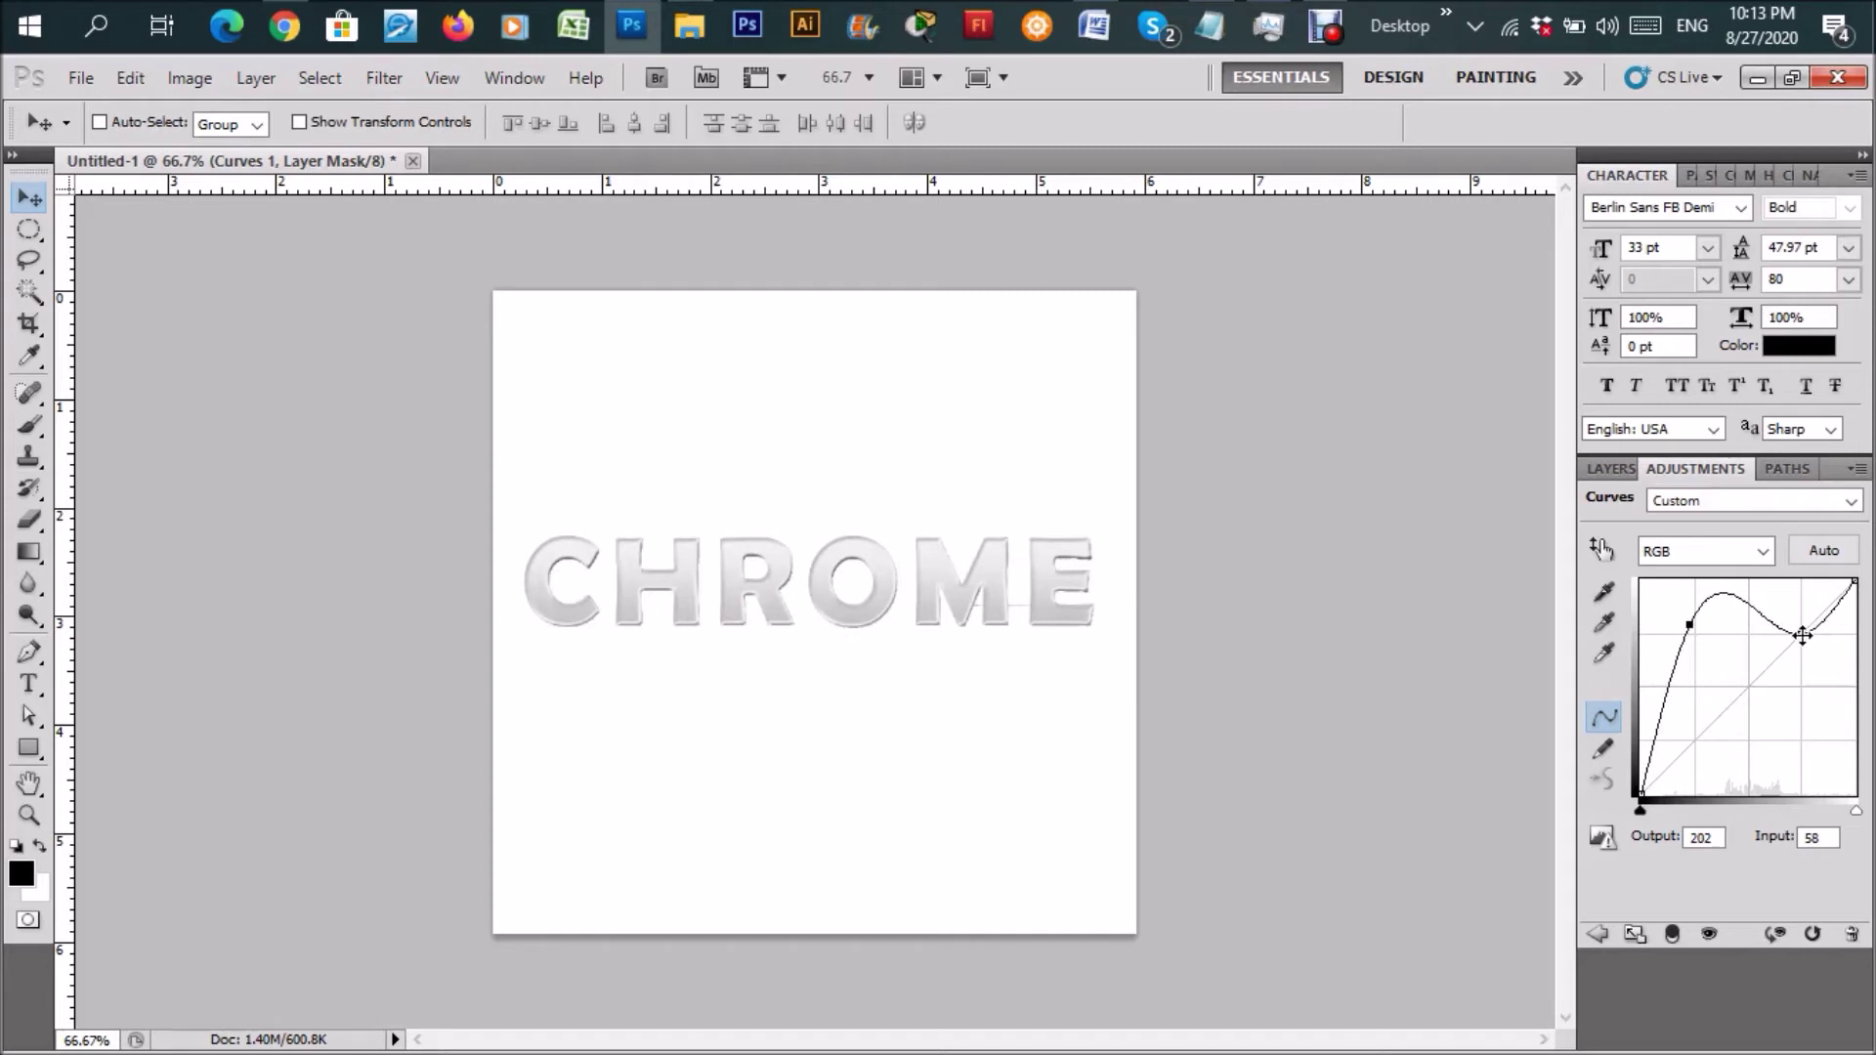
left_click_drag(1799, 633, 1804, 757)
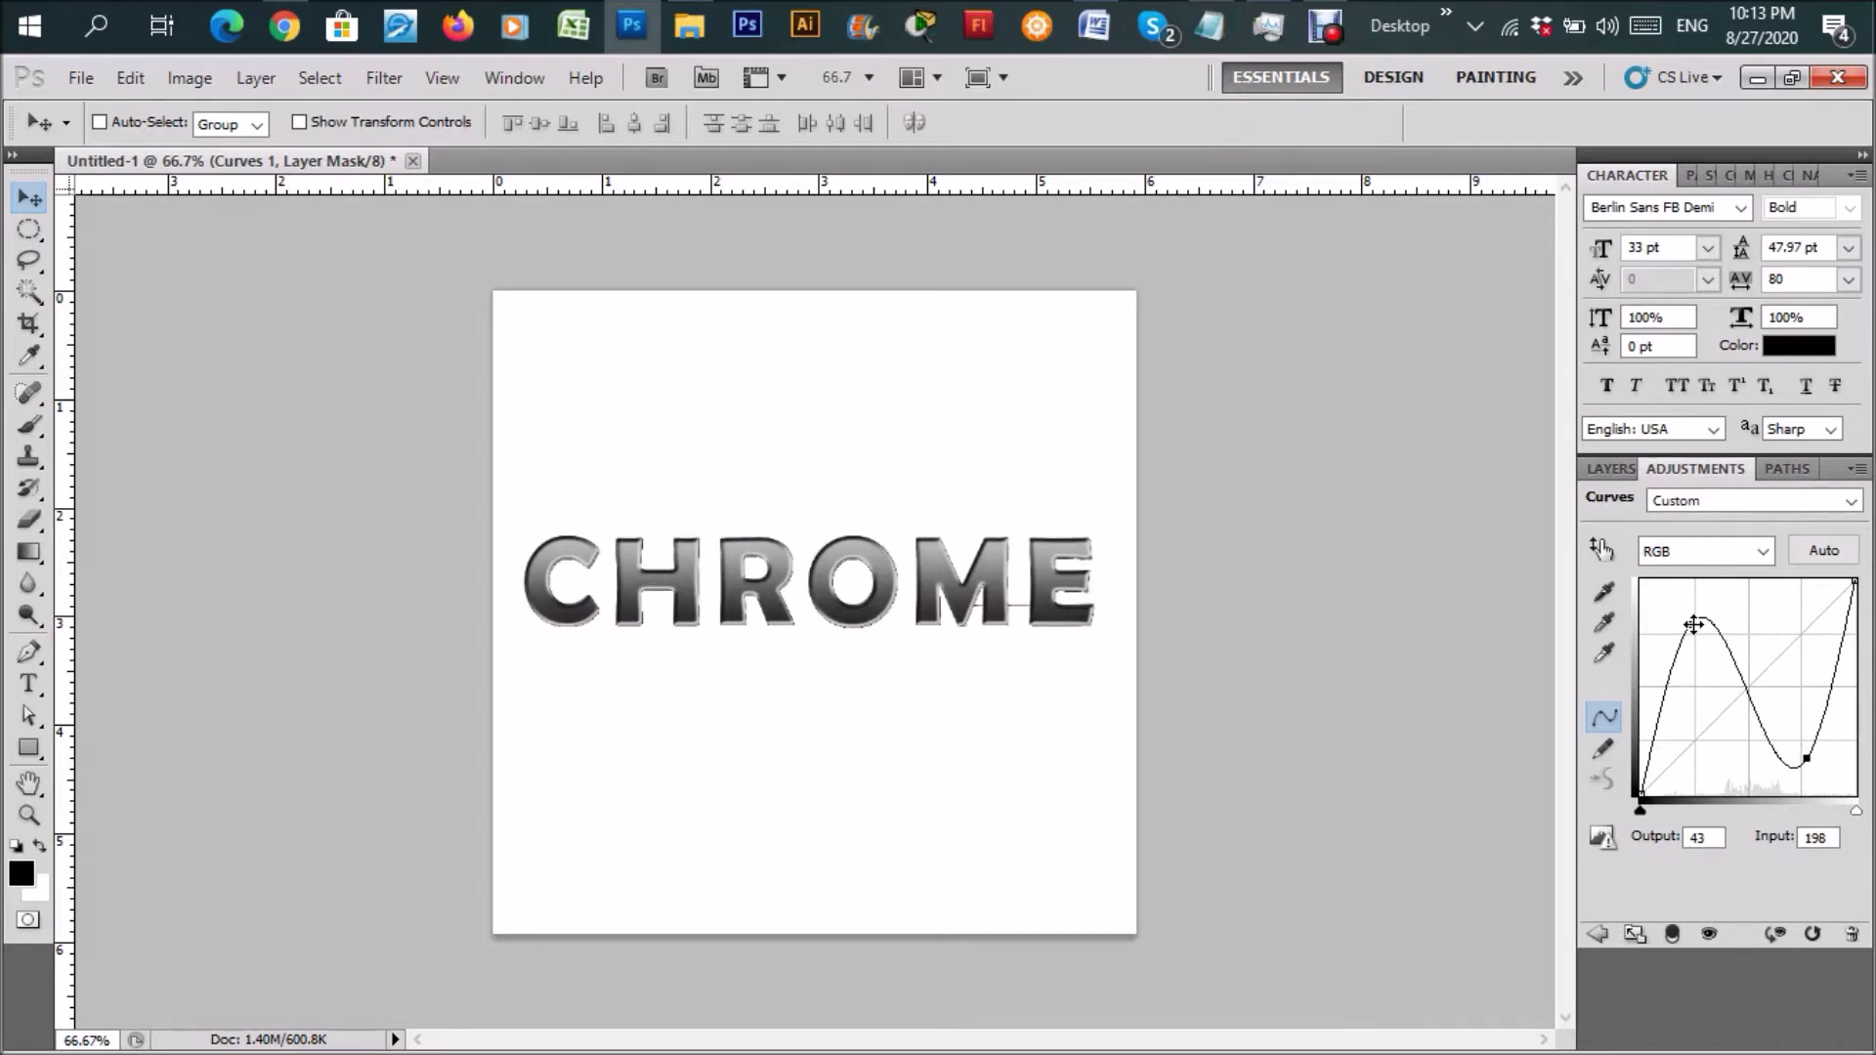
mouse_move(1693, 624)
left_mouse_down()
mouse_move(1725, 615)
mouse_move(1710, 612)
left_mouse_up()
left_click_drag(1801, 763, 1822, 751)
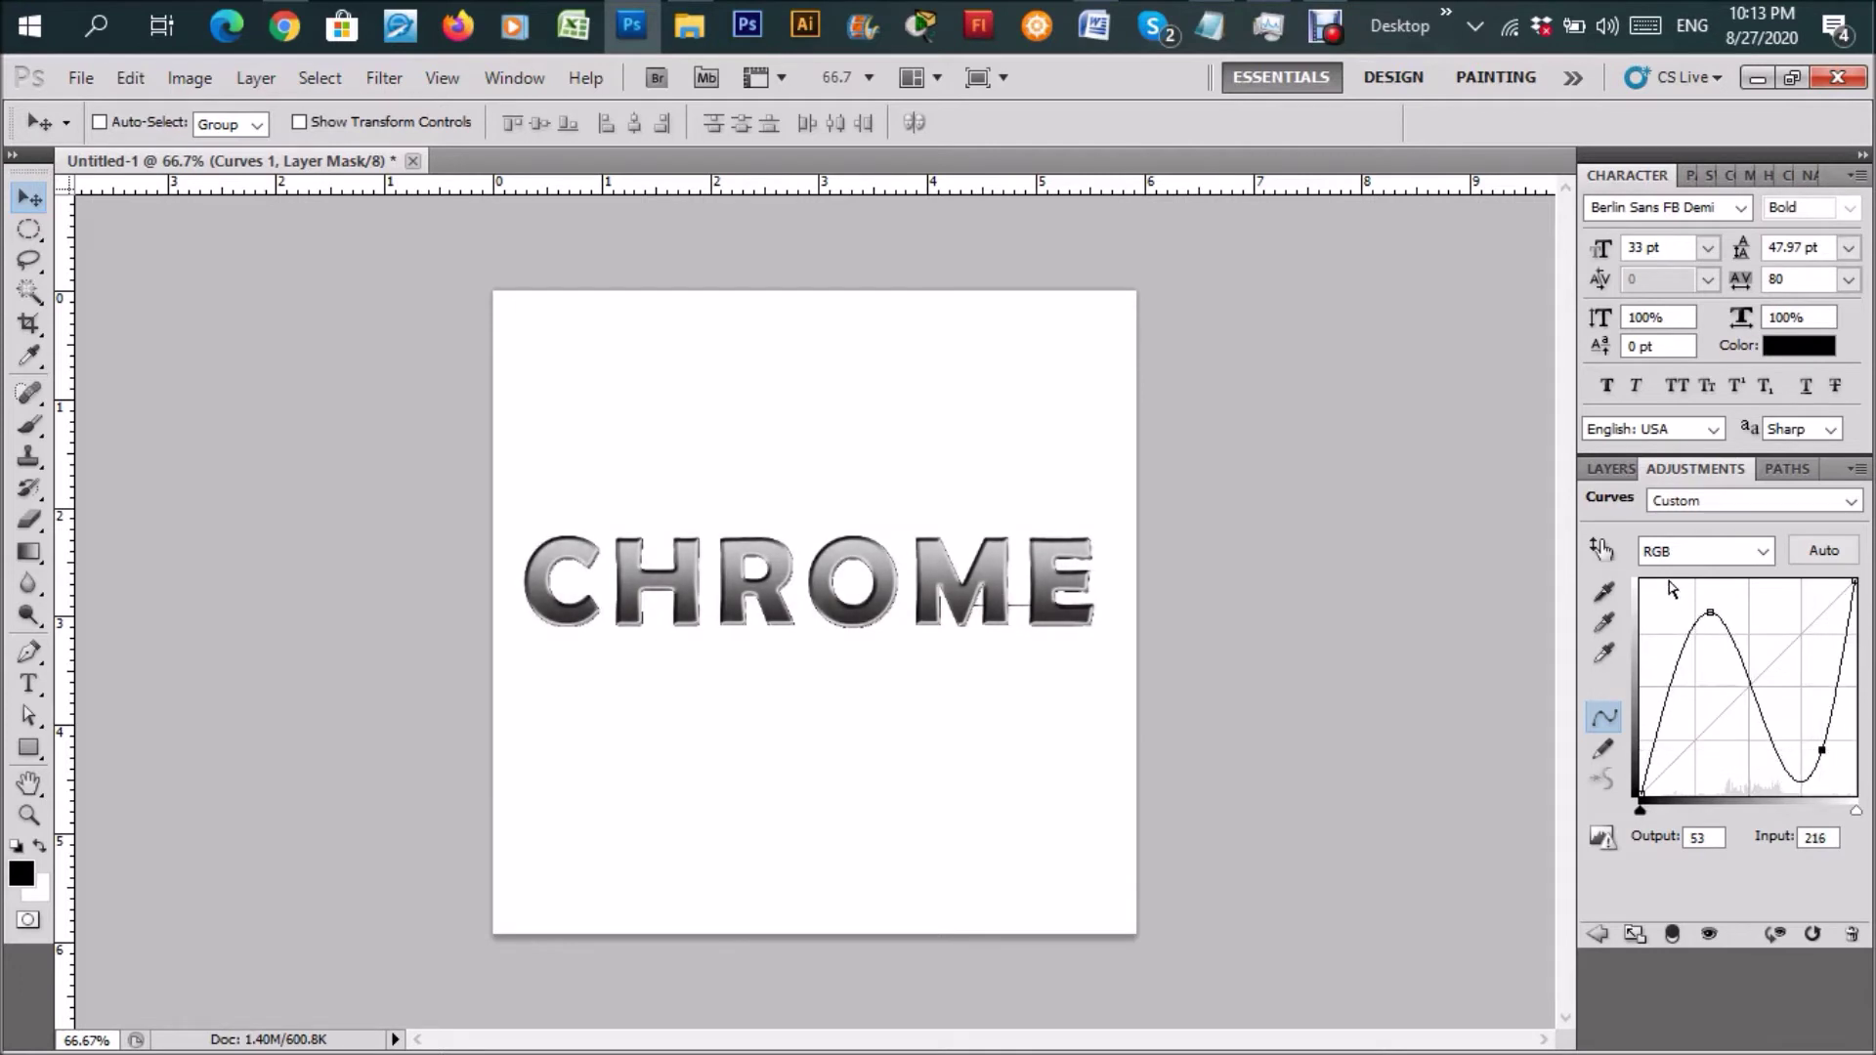
left_click_drag(1710, 612, 1722, 613)
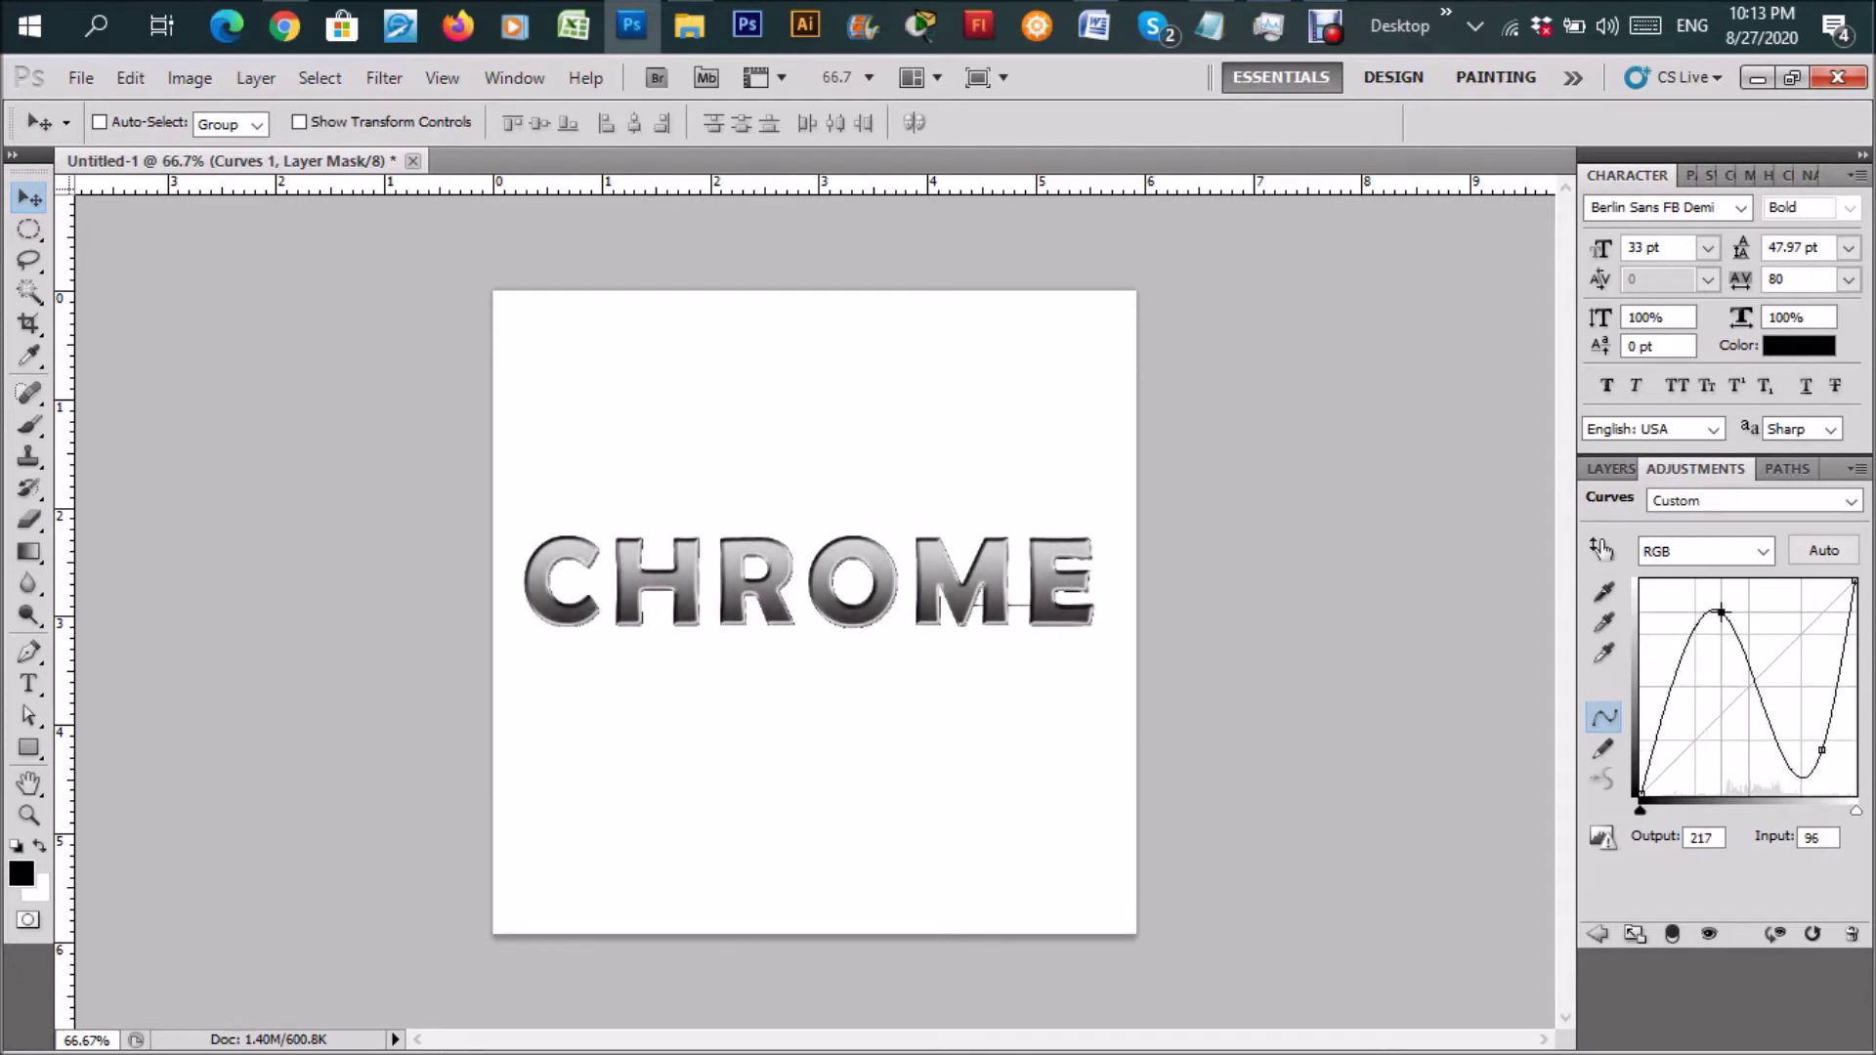
Duplicate the Curves 1 adjustment layer to intensify the metallic contrast of the text.
left_click(1609, 467)
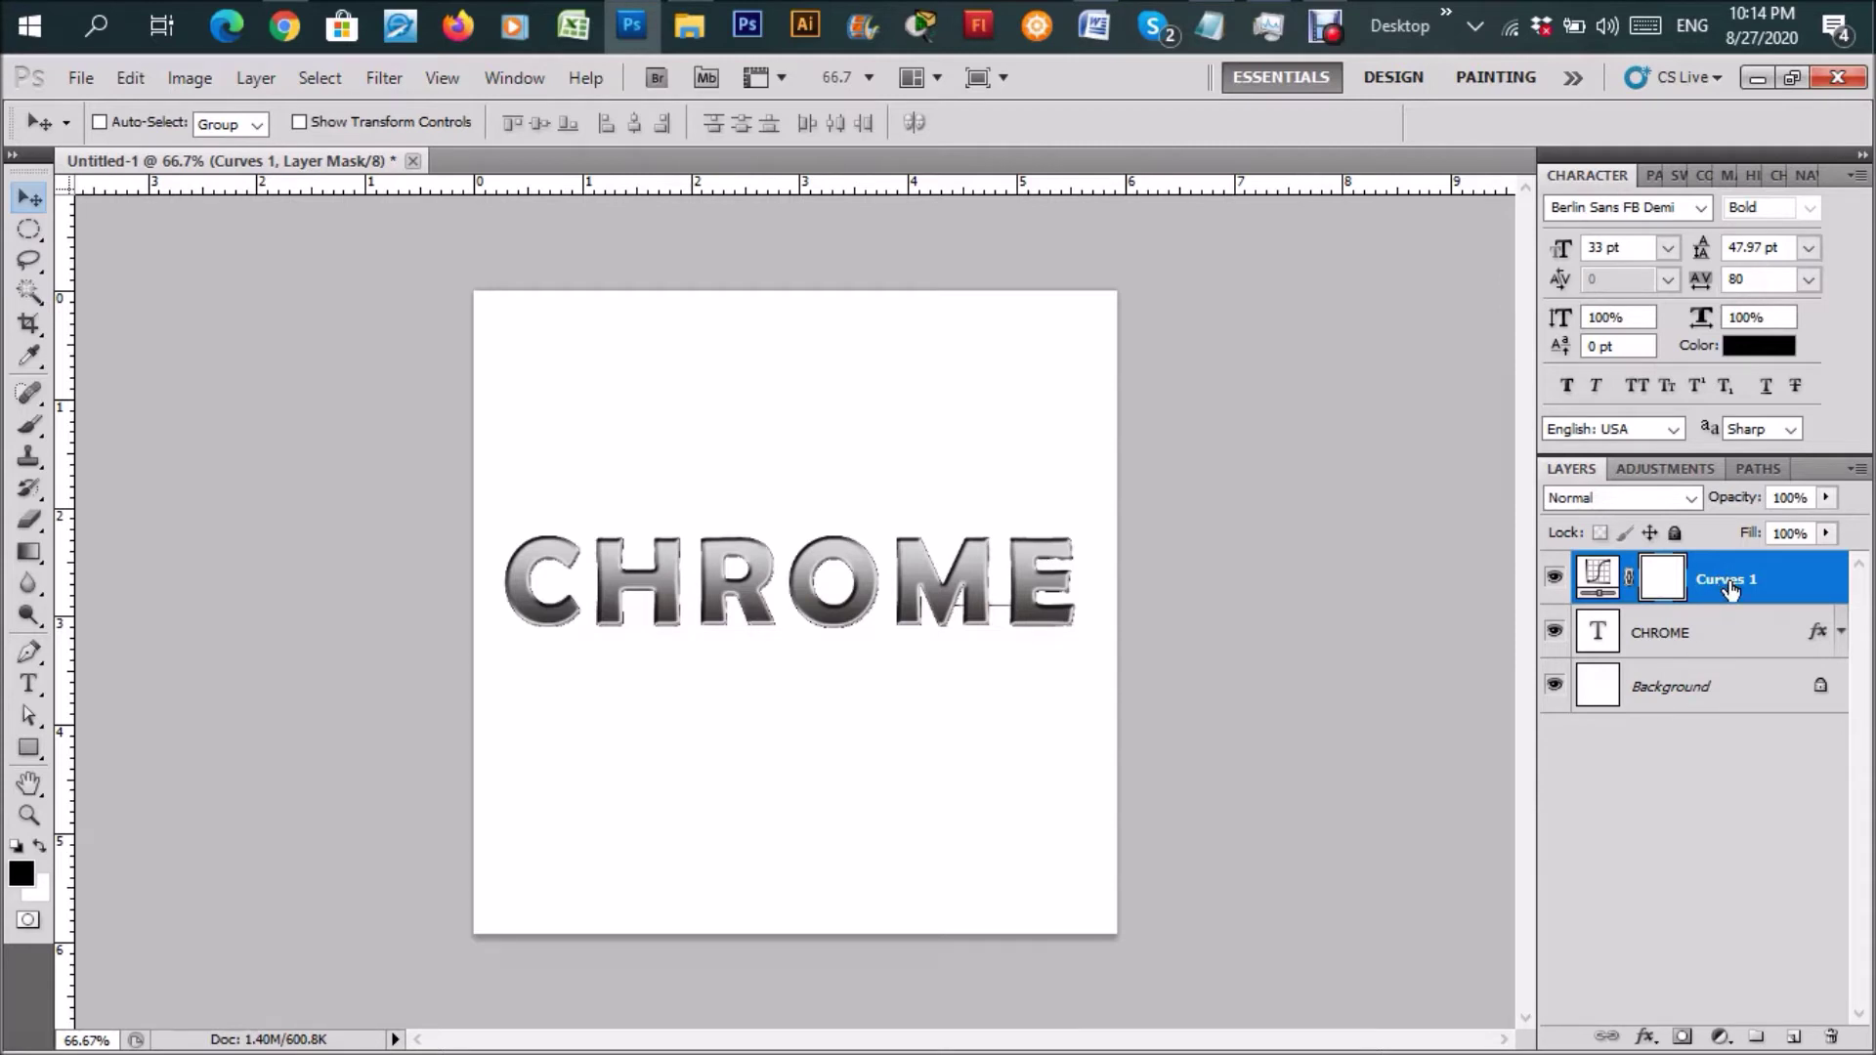
left_click_drag(1729, 586, 1797, 1033)
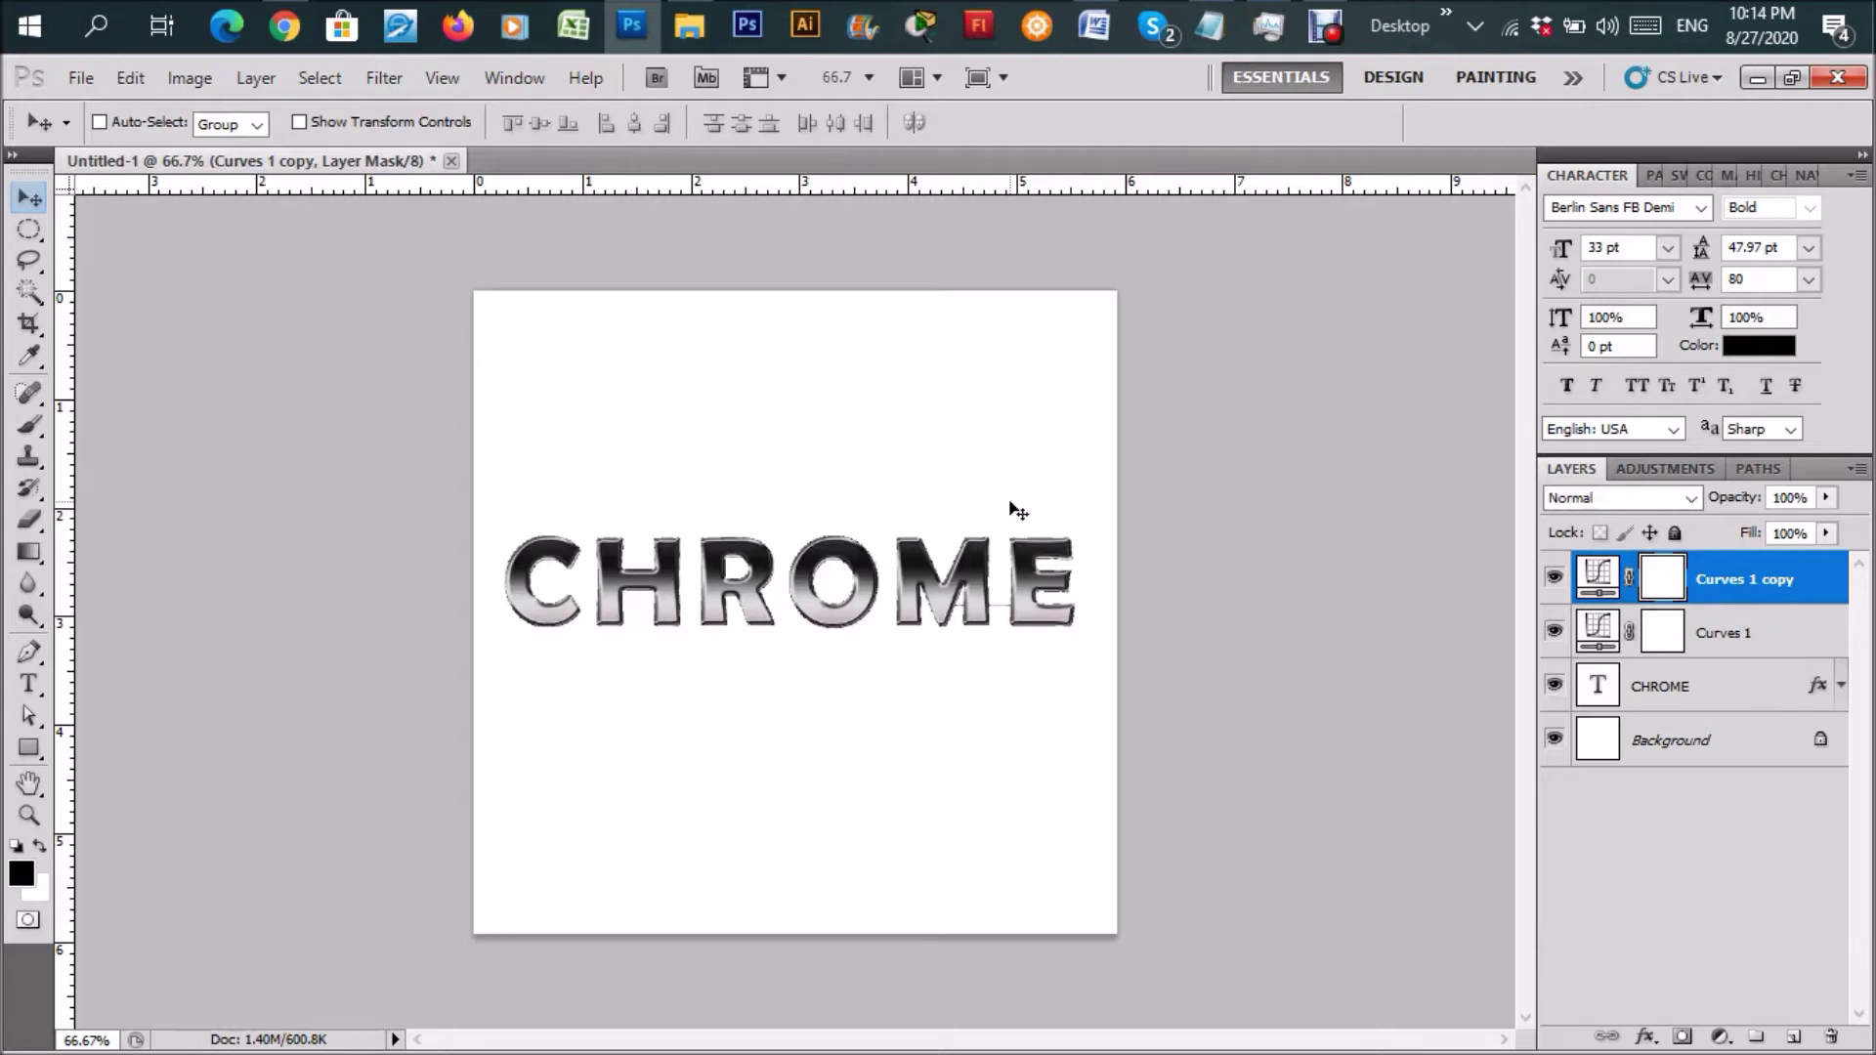
Compare the image without Curves 1 copy, and steepen that layer's wave by adjusting the highlight point and setting the shadow point to input 106, output 244.
left_click(1553, 582)
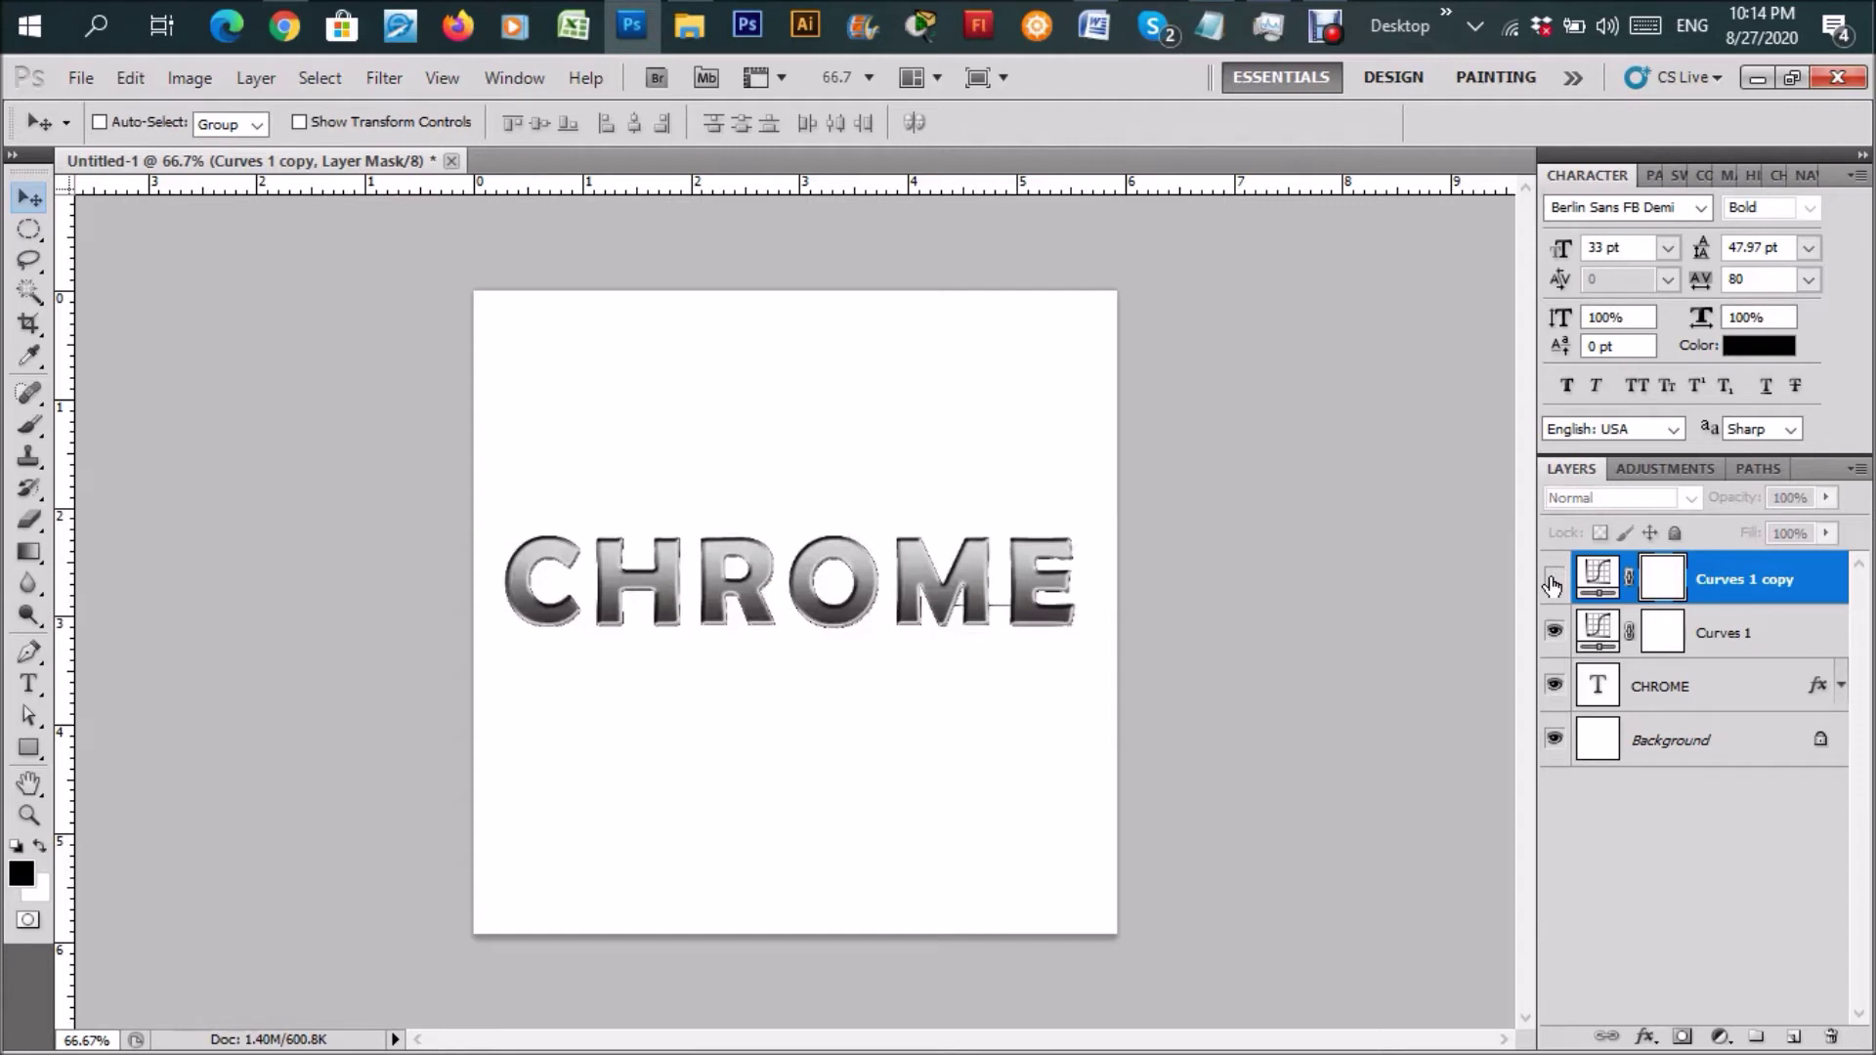
left_click(1554, 582)
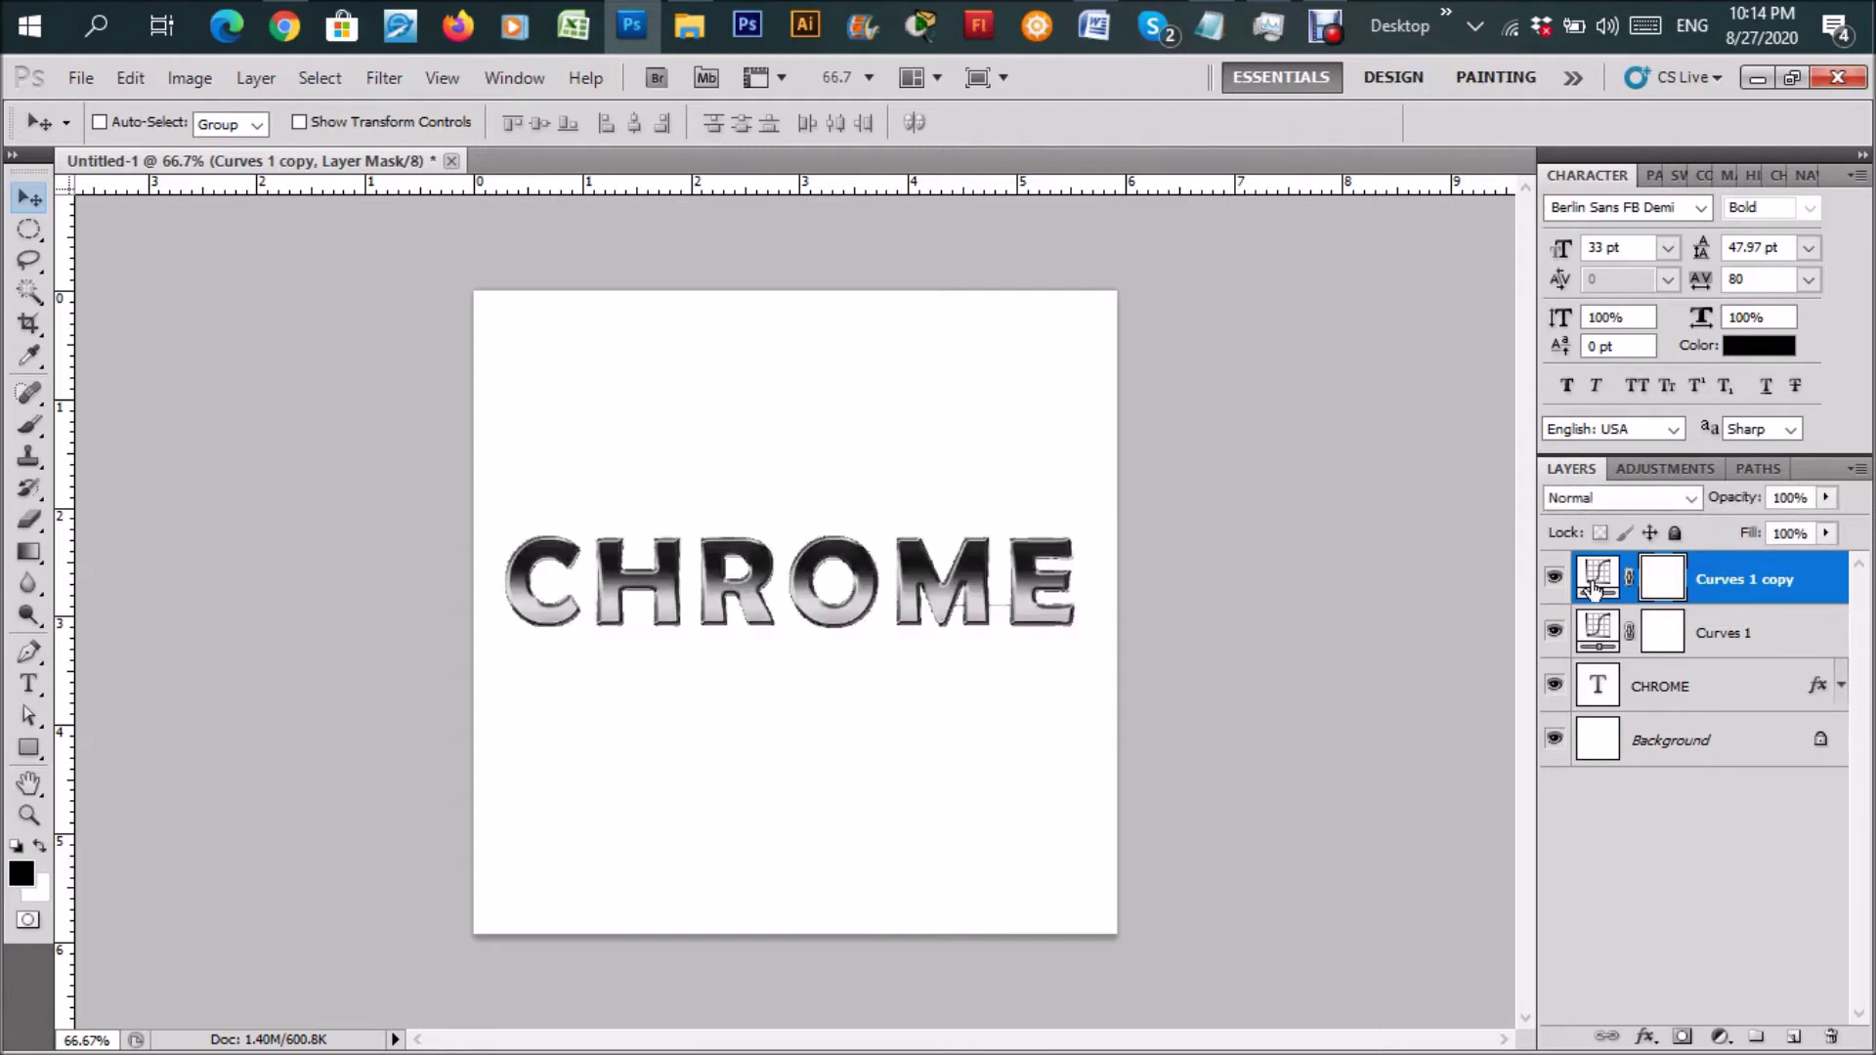
double_click(1592, 586)
mouse_move(1716, 620)
left_mouse_down()
mouse_move(1723, 657)
mouse_move(1720, 617)
mouse_move(1685, 613)
mouse_move(1721, 608)
mouse_move(1736, 725)
mouse_move(1815, 753)
left_mouse_up()
mouse_move(1711, 606)
left_mouse_down()
mouse_move(1672, 608)
mouse_move(1728, 630)
mouse_move(1739, 690)
mouse_move(1721, 608)
mouse_move(1693, 600)
mouse_move(1729, 590)
left_mouse_up()
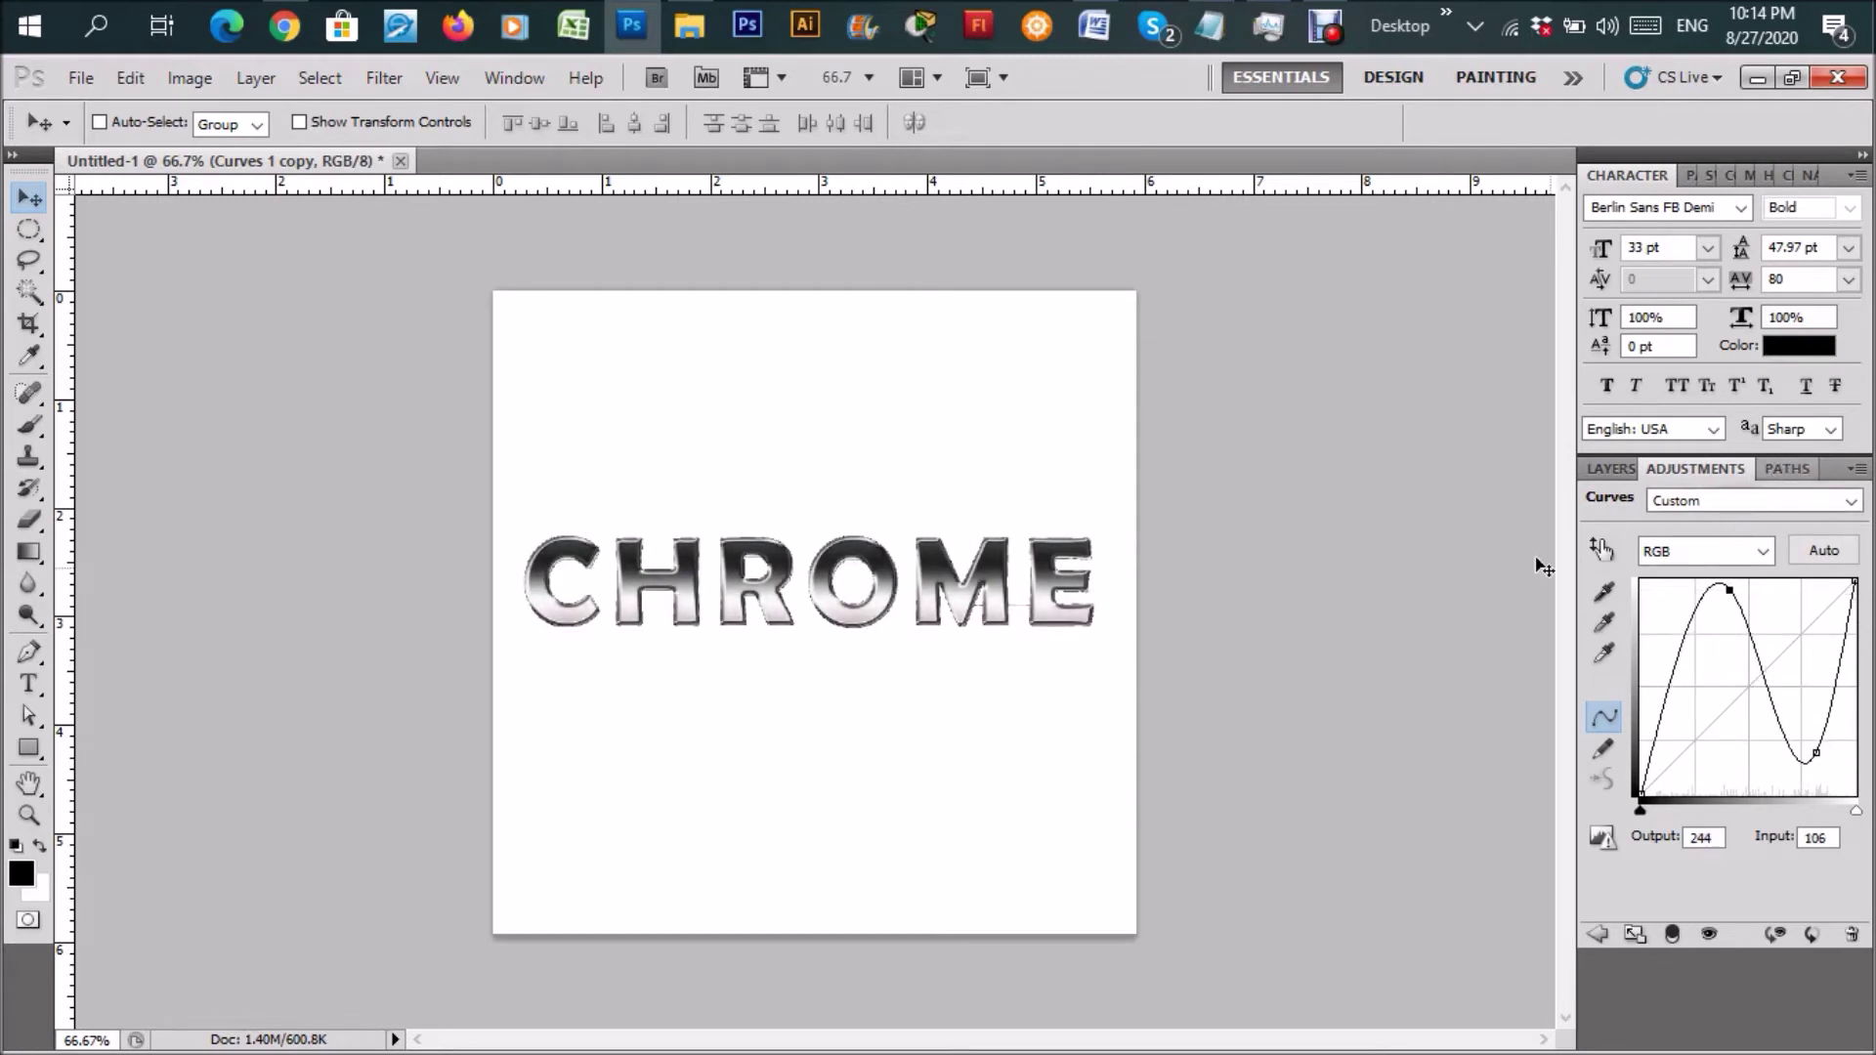
left_click(1602, 465)
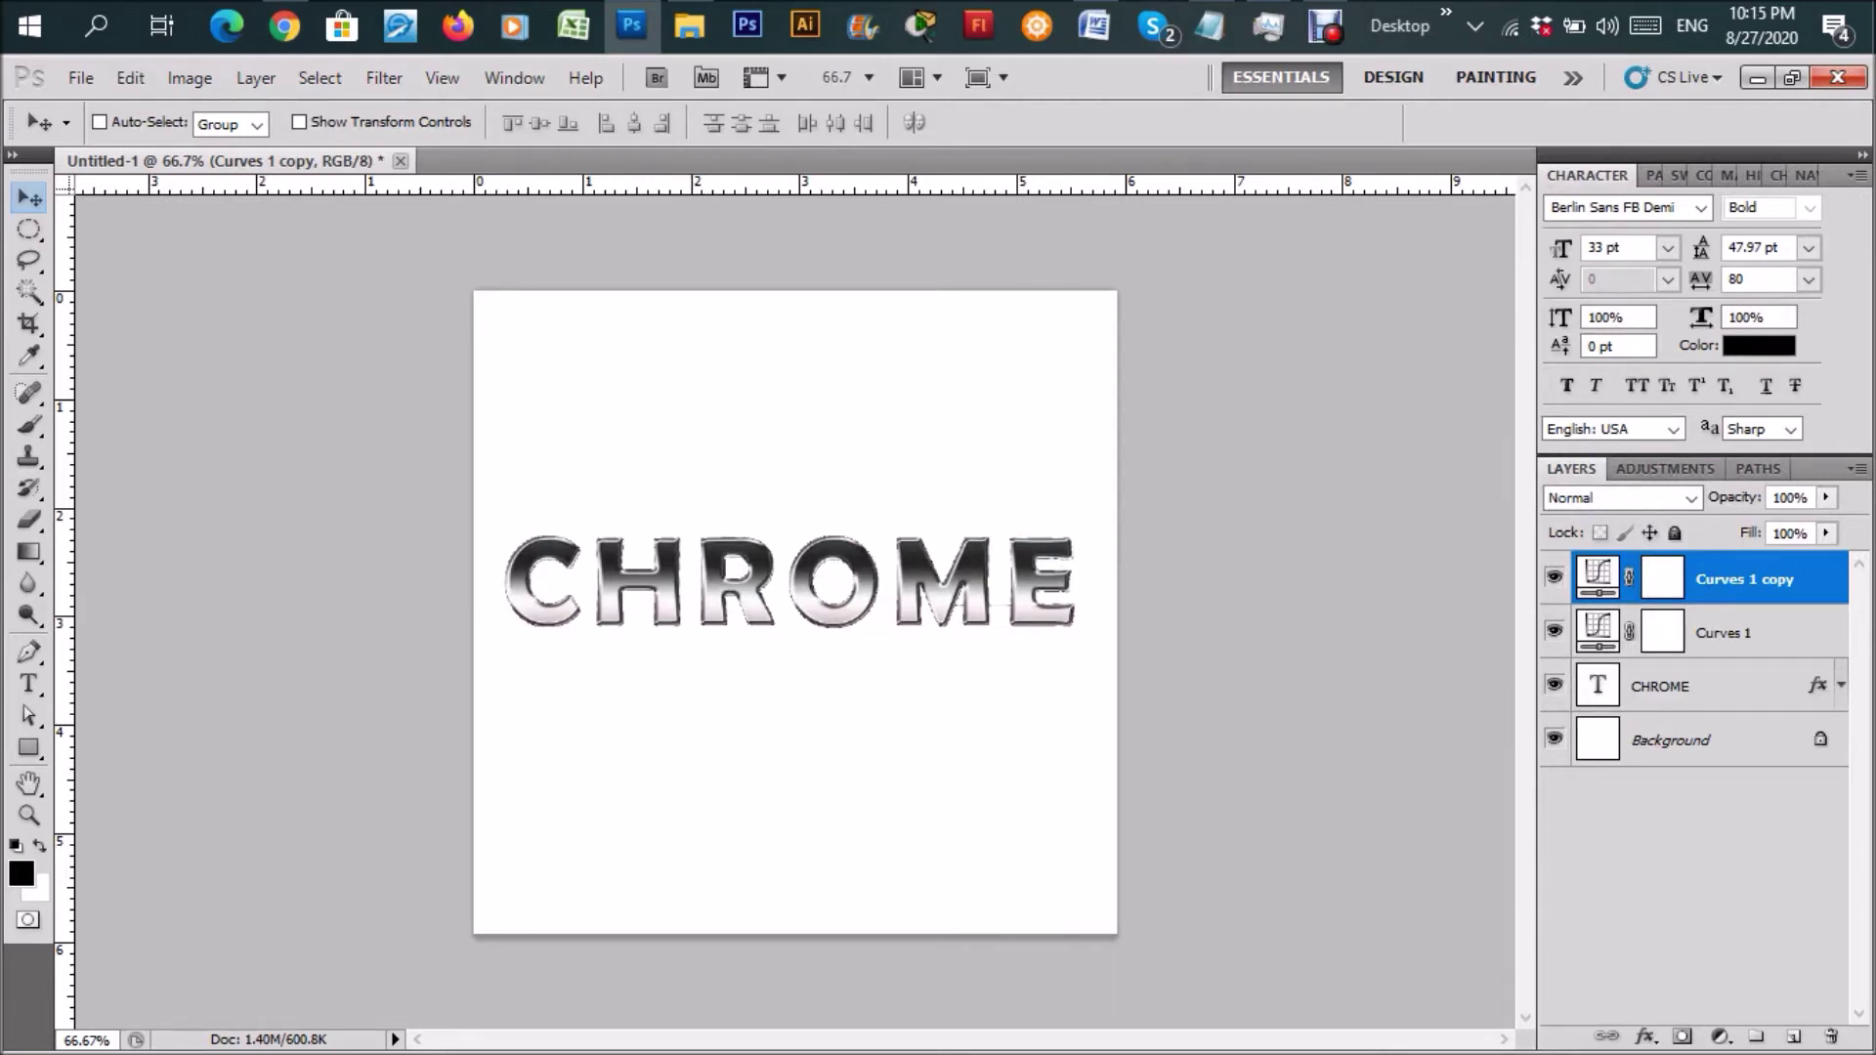
left_click(1645, 1037)
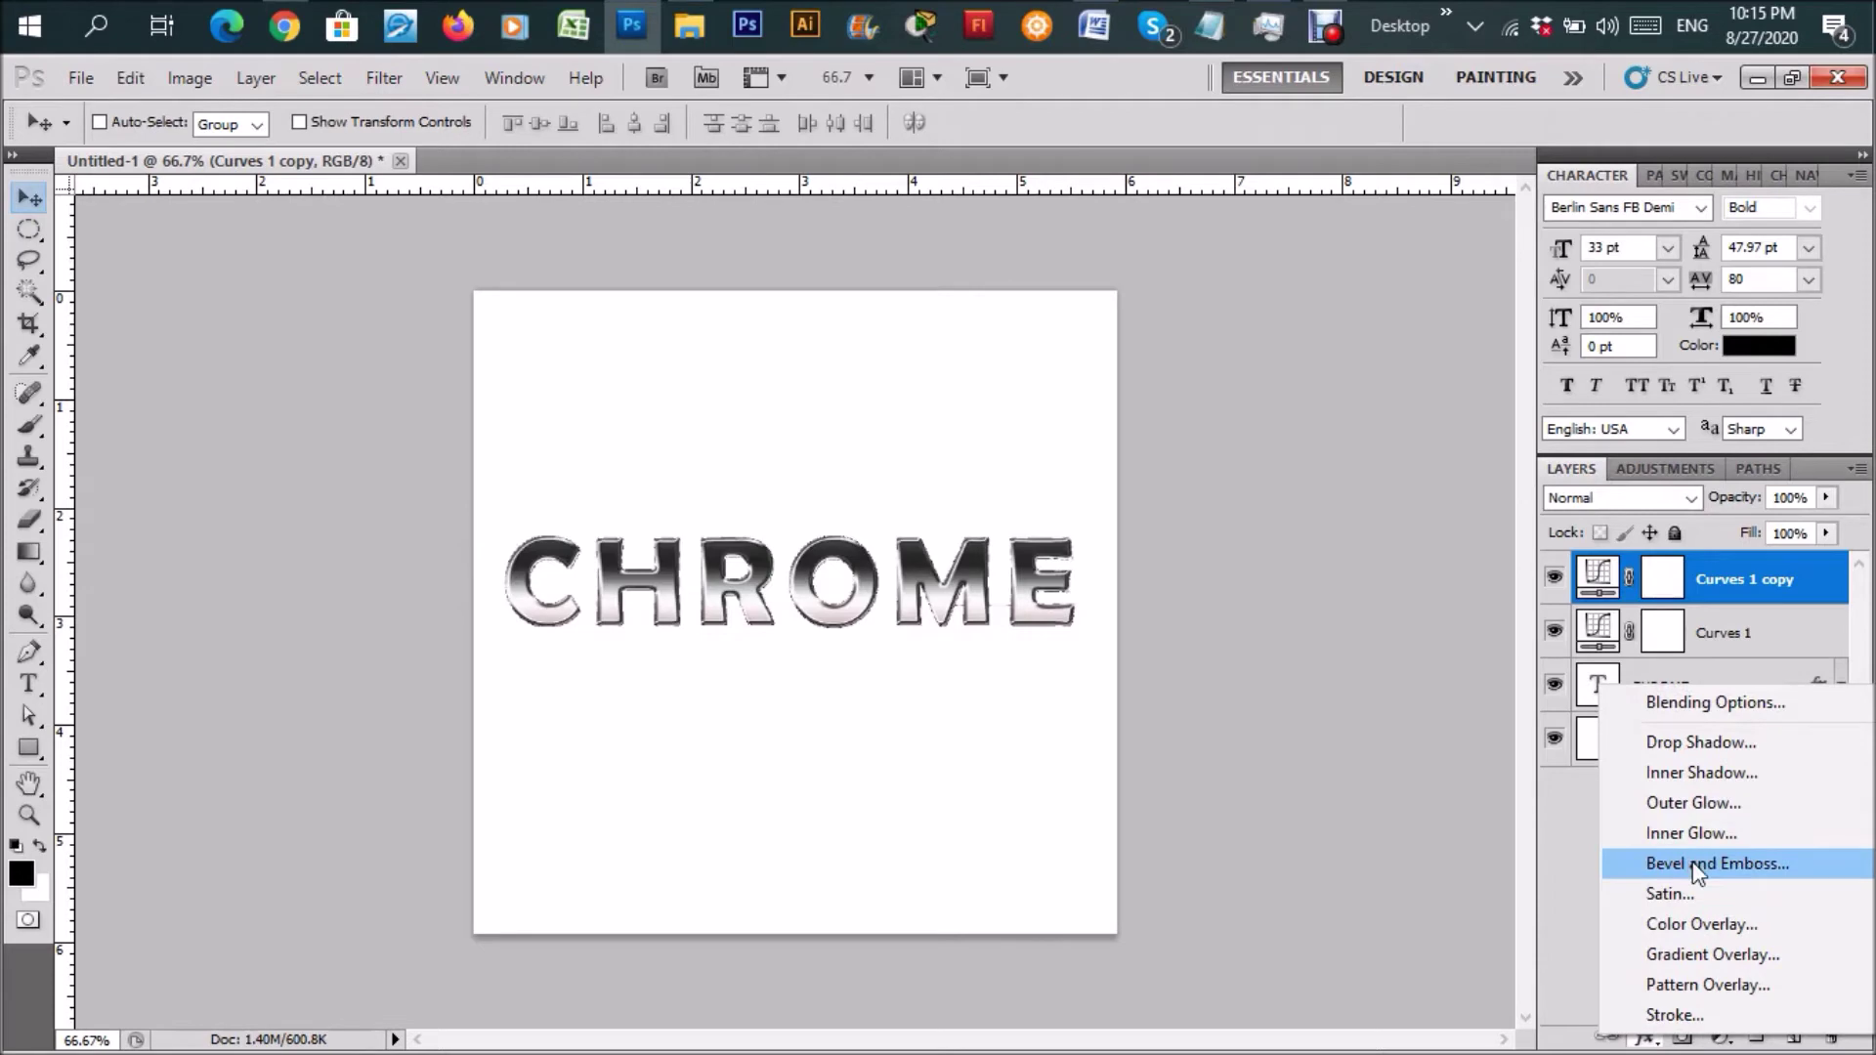
left_click(1690, 861)
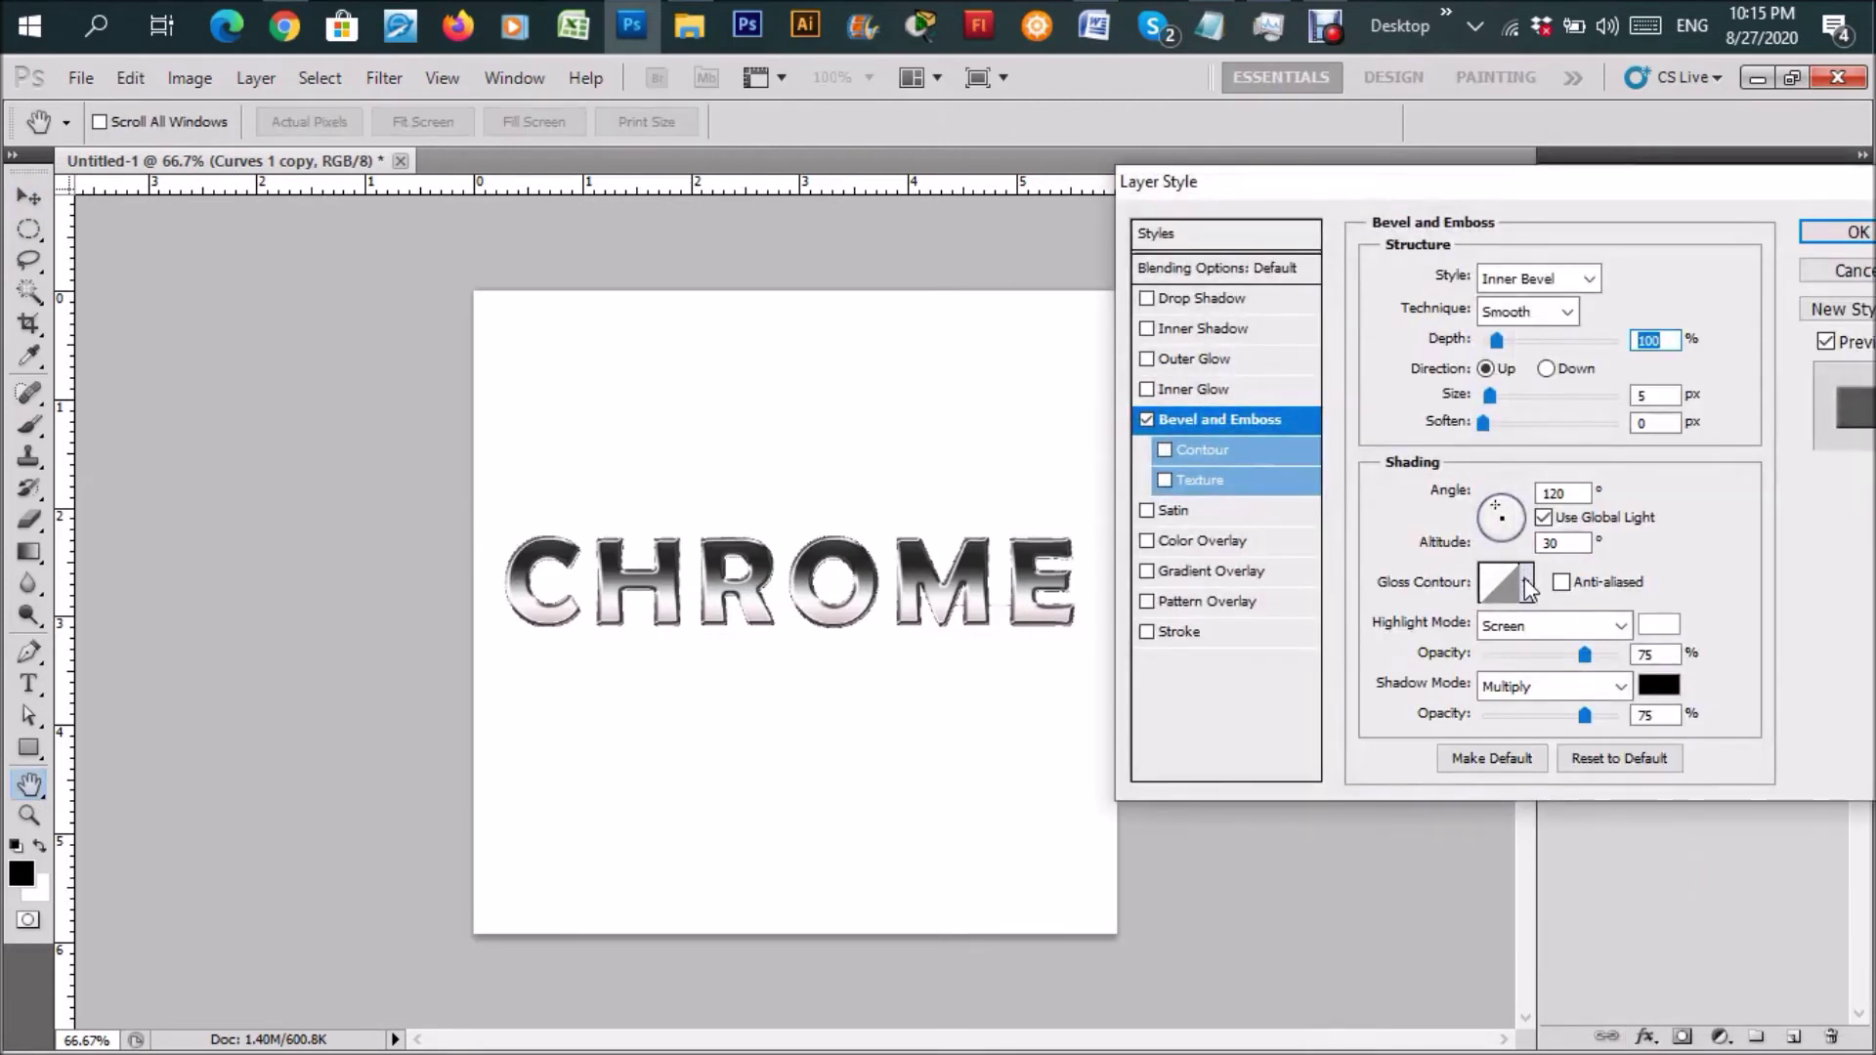
left_click(1527, 583)
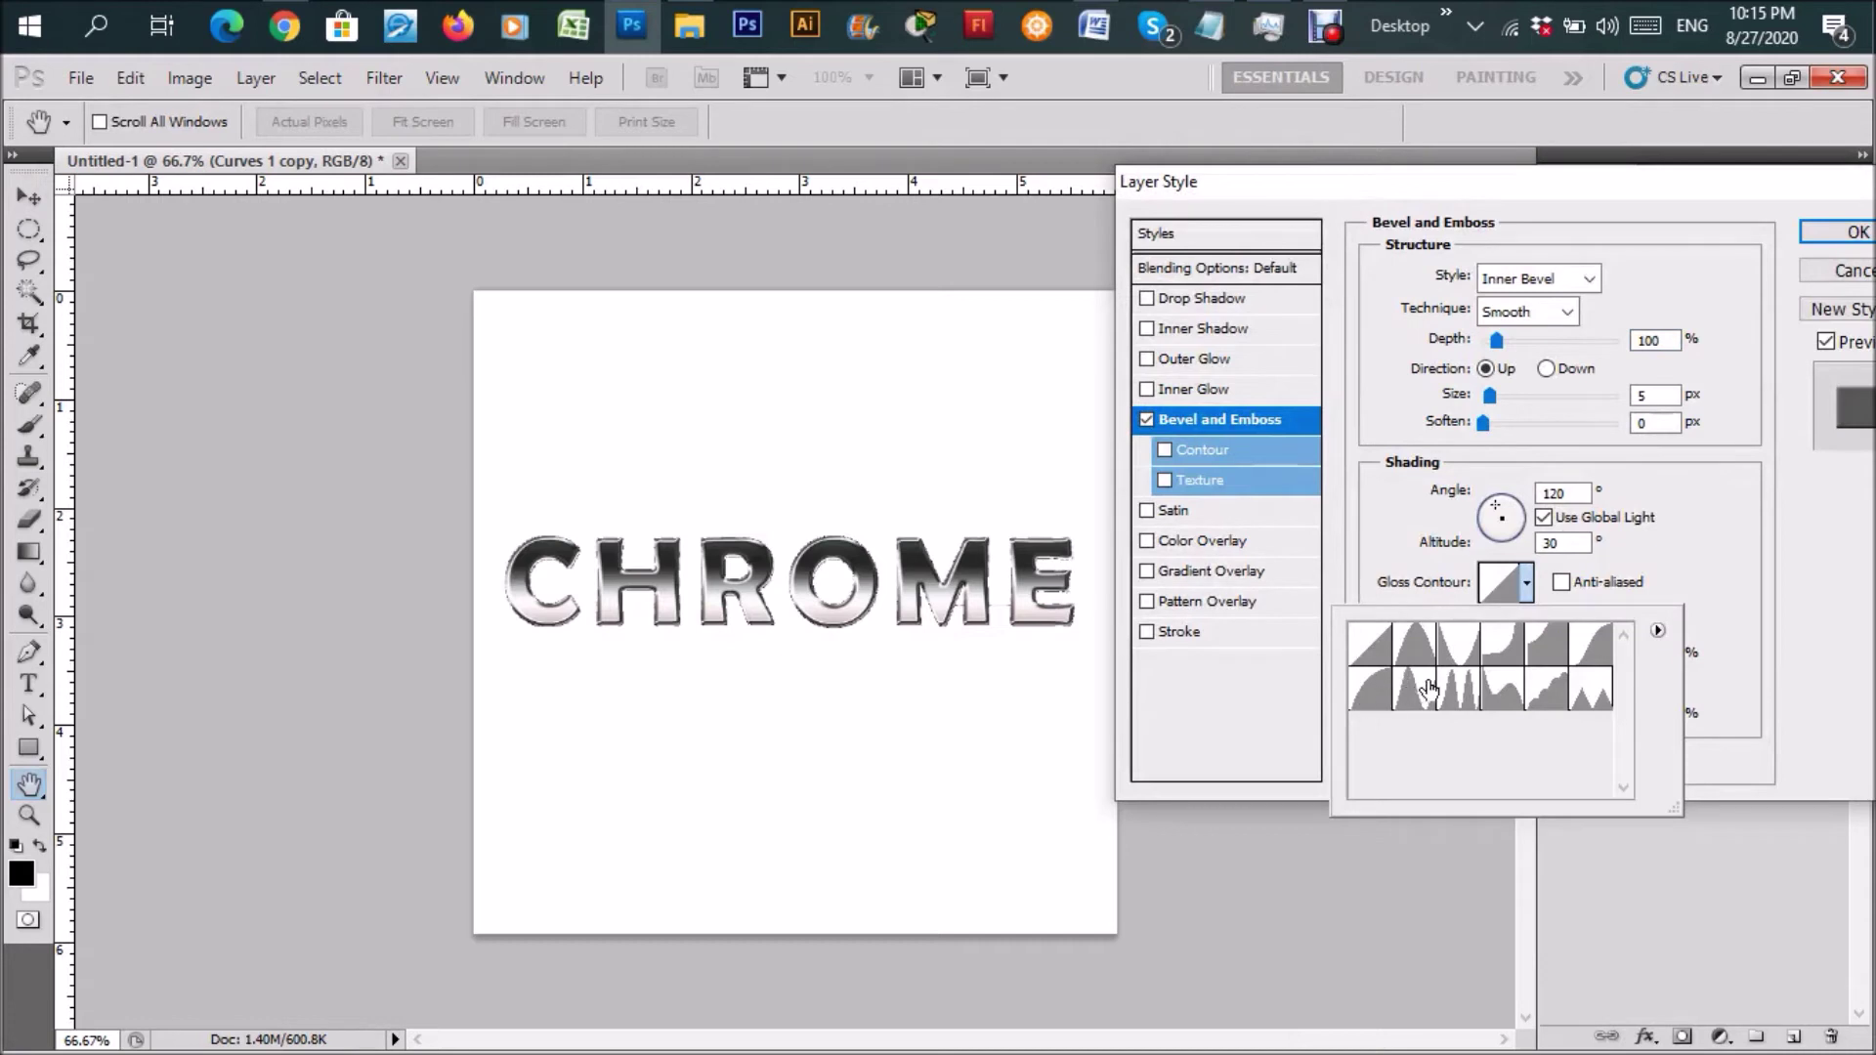
left_click(1453, 647)
left_click(1501, 647)
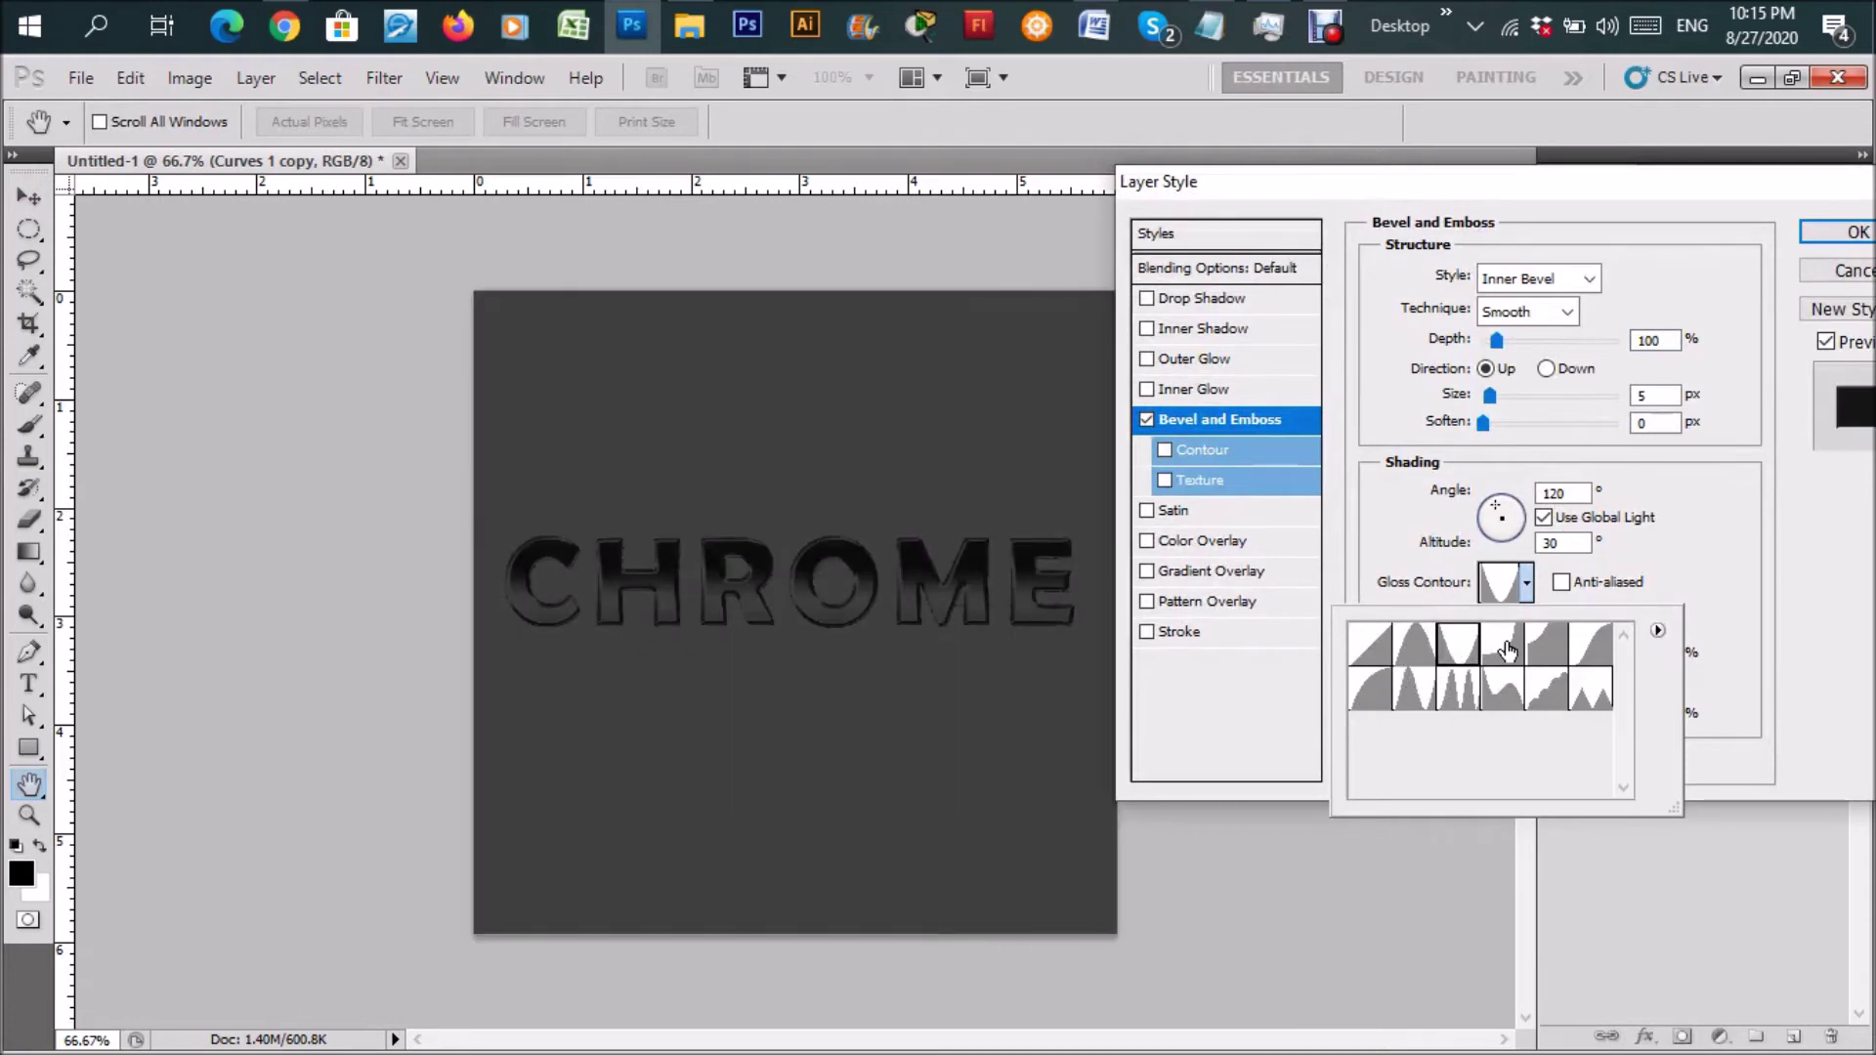
left_click(1544, 648)
left_click(1842, 270)
left_click(1841, 270)
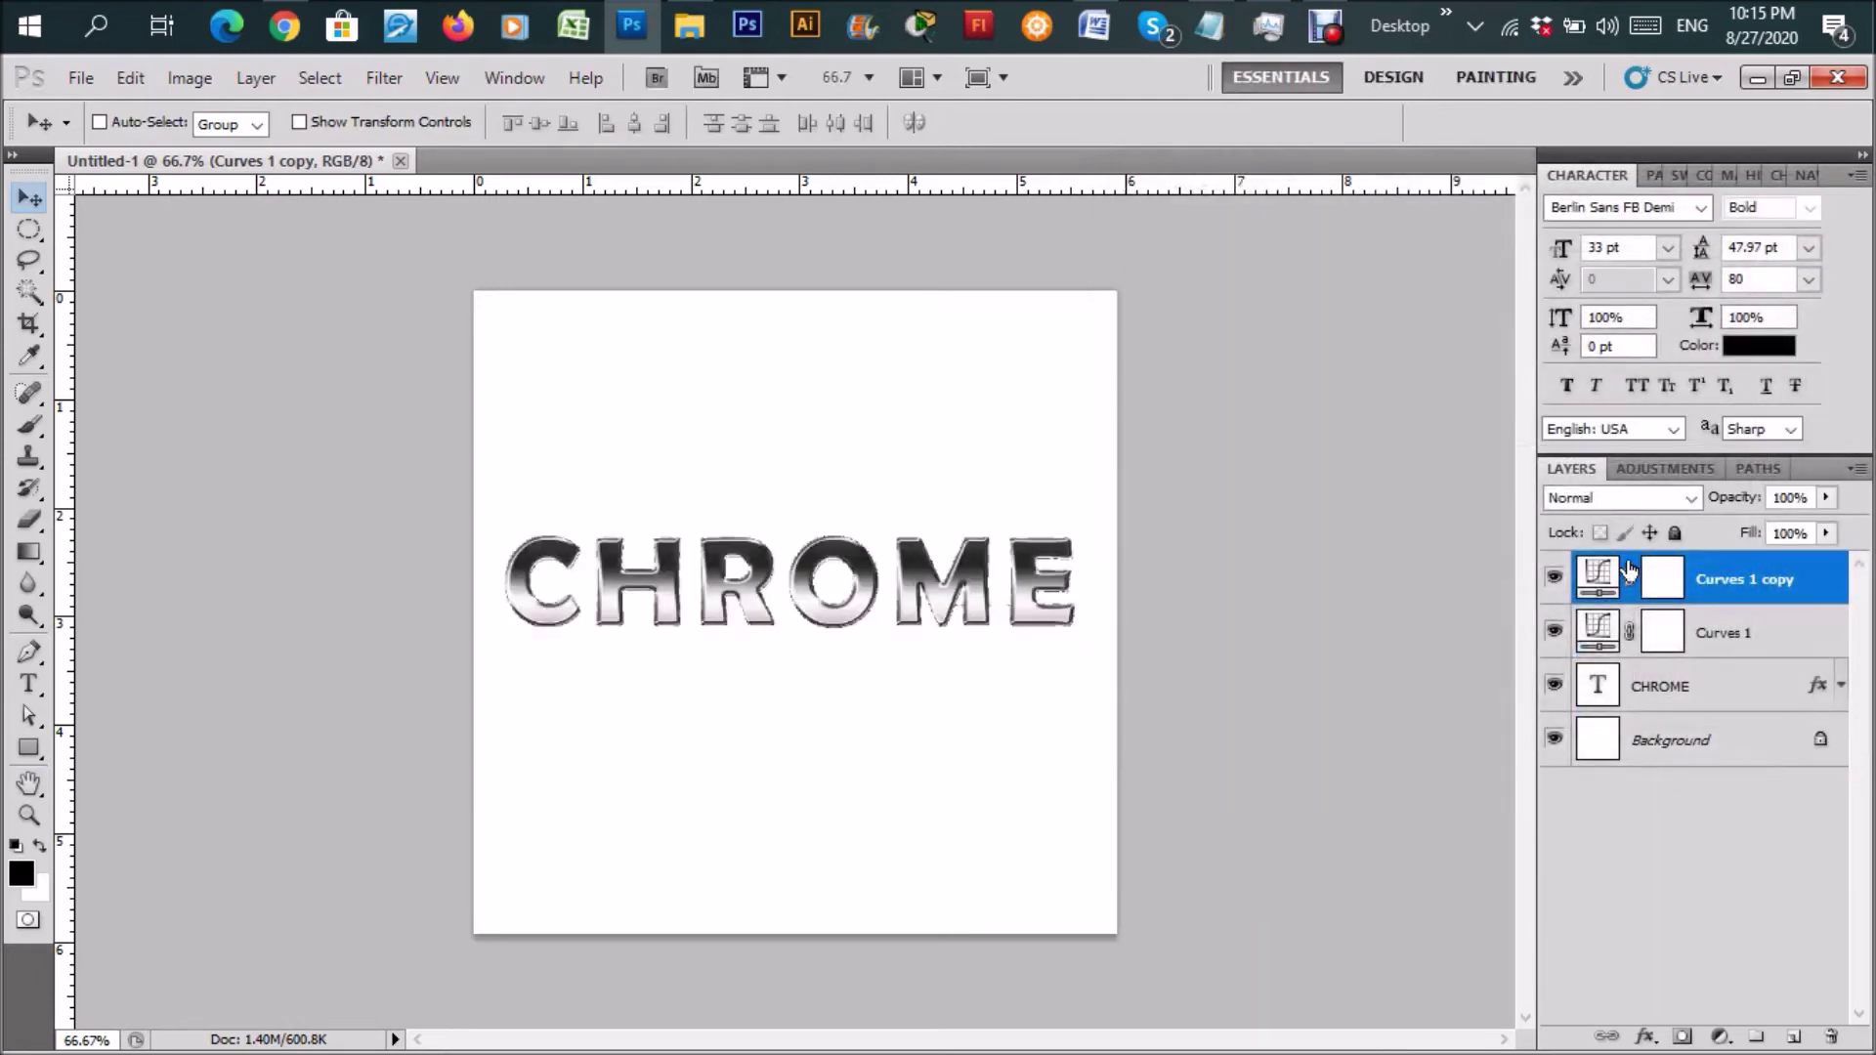
Change the gloss contour of the CHROME text layer's Bevel and Emboss effect to the single-peak Ring preset.
left_click(1683, 686)
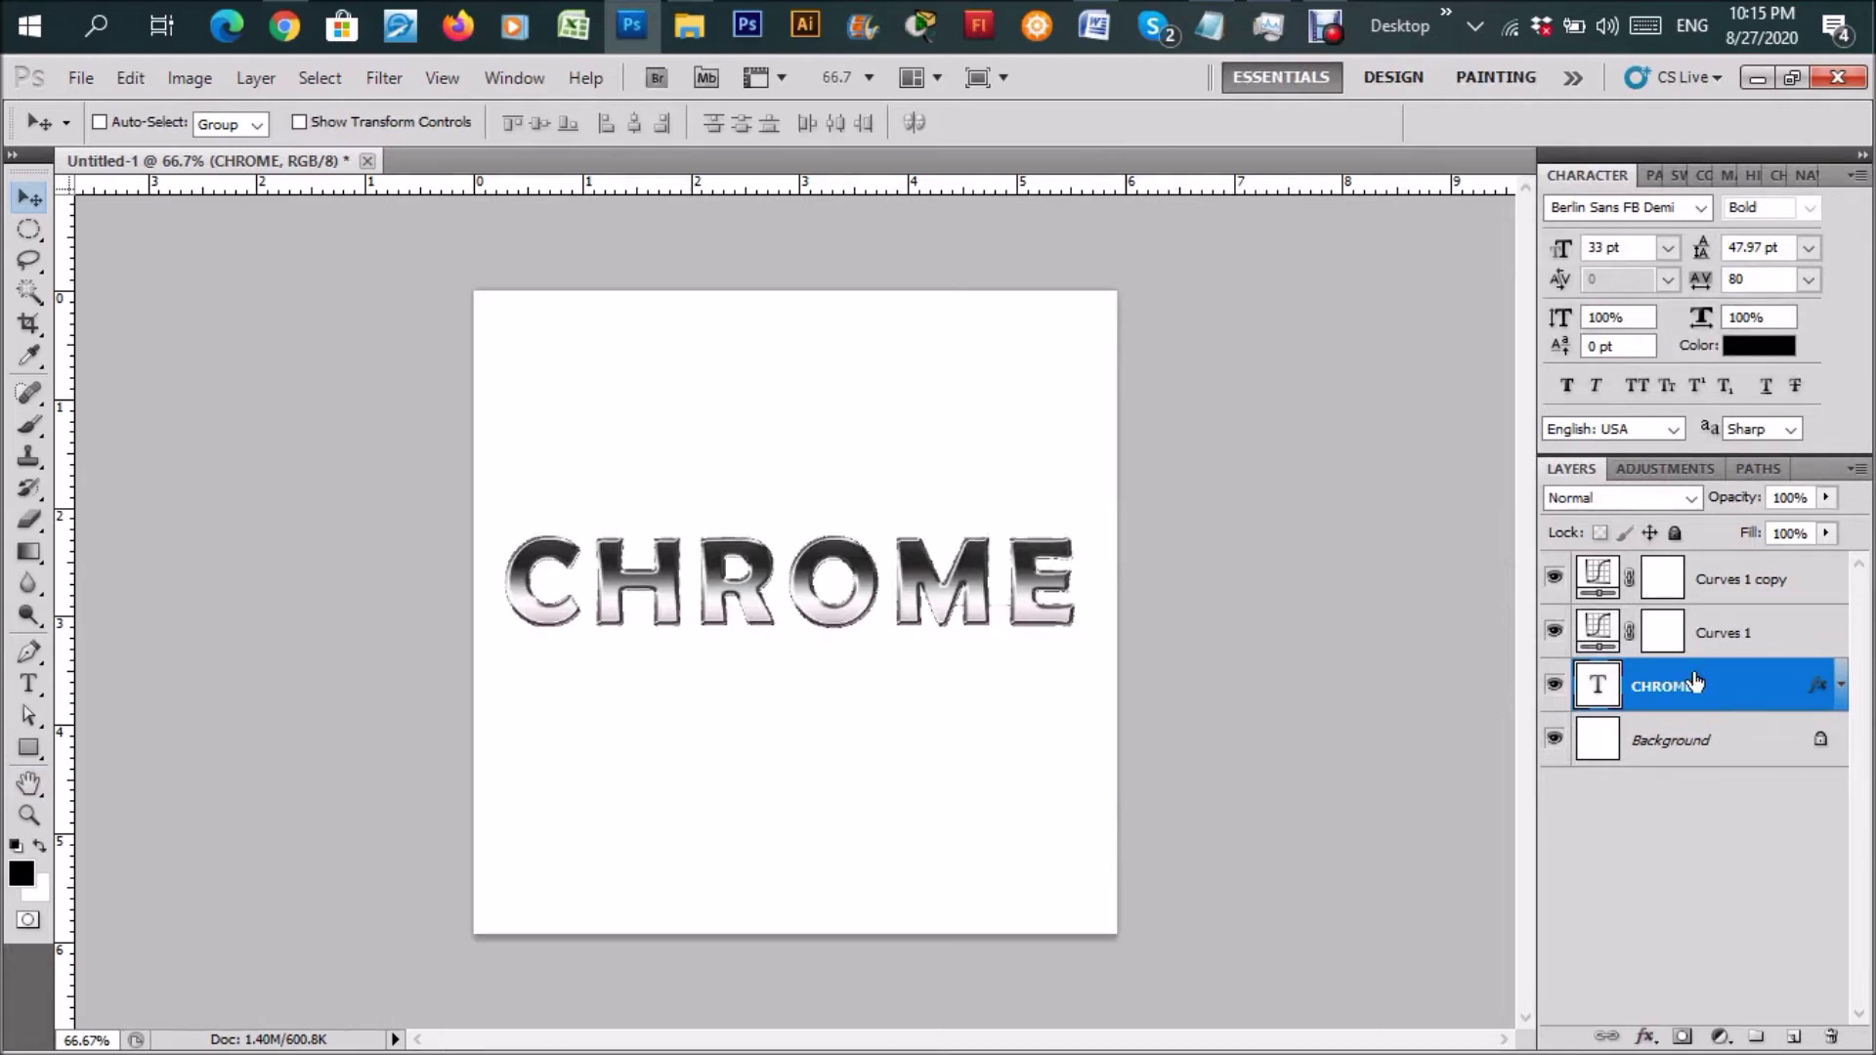
left_click(1645, 1036)
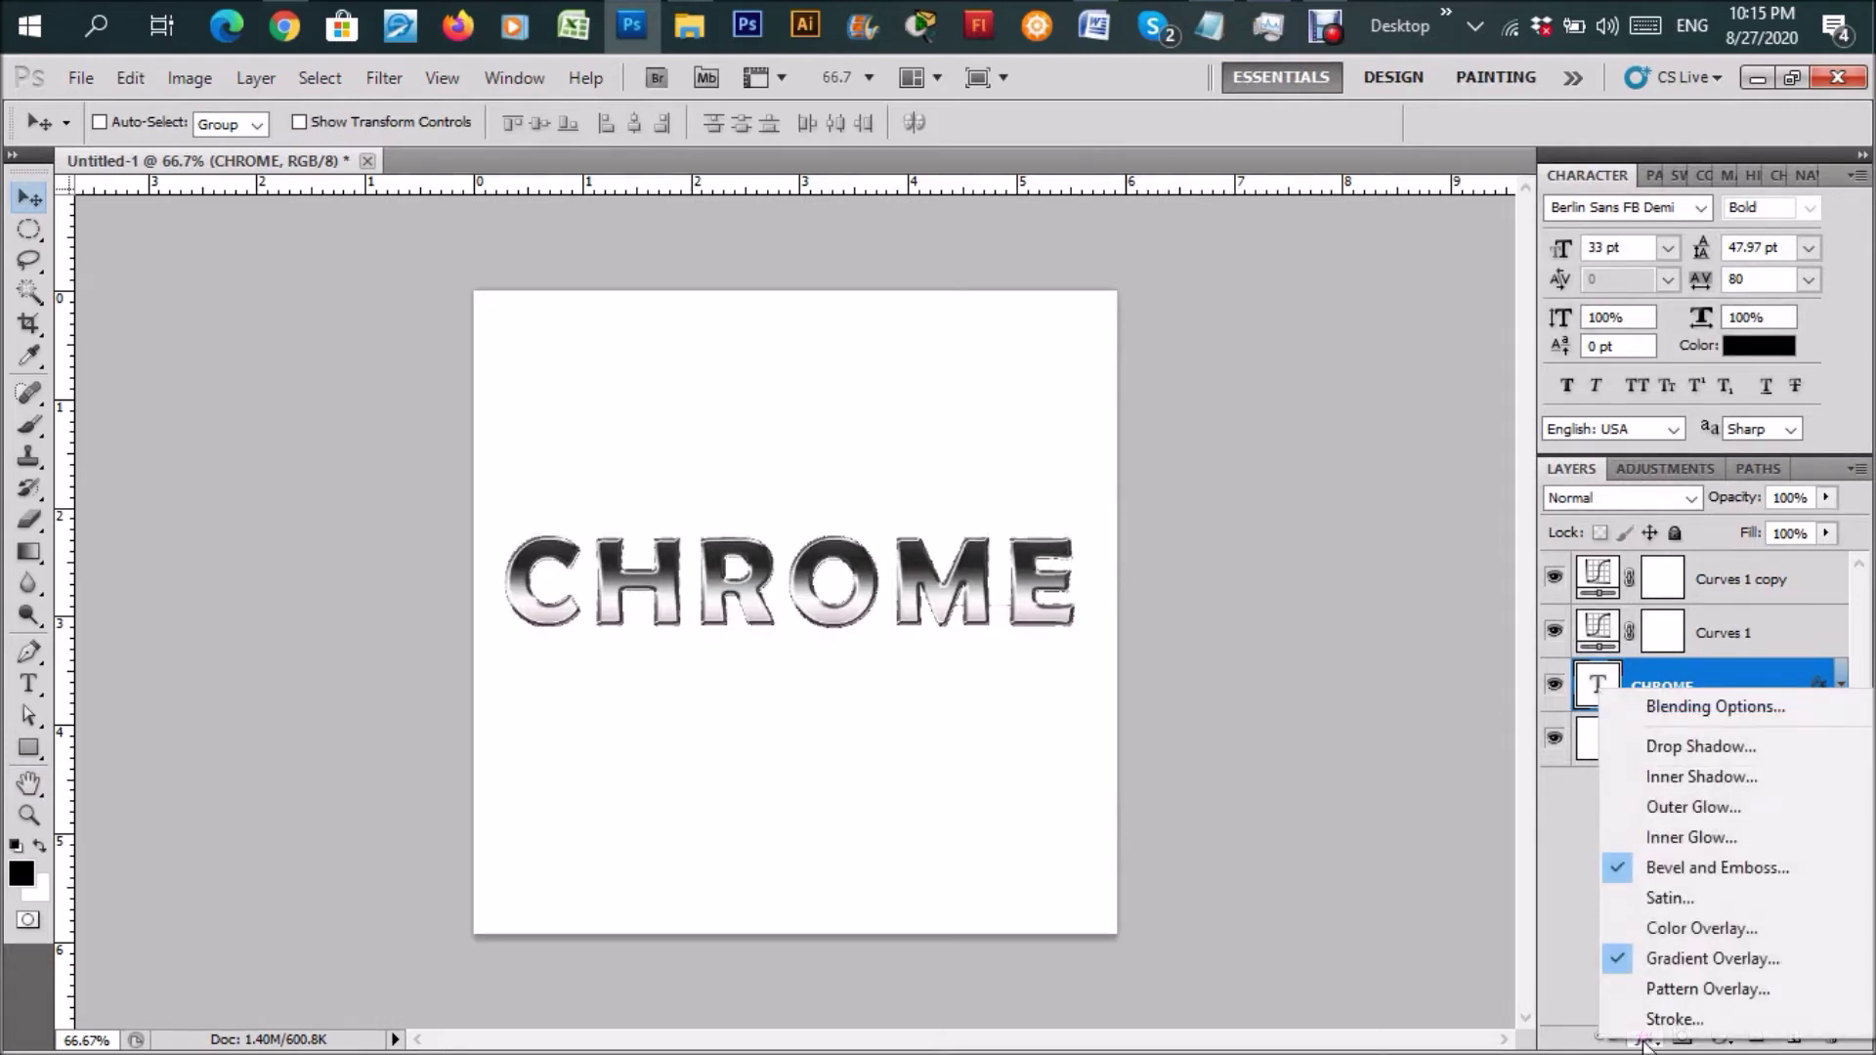
left_click(1662, 867)
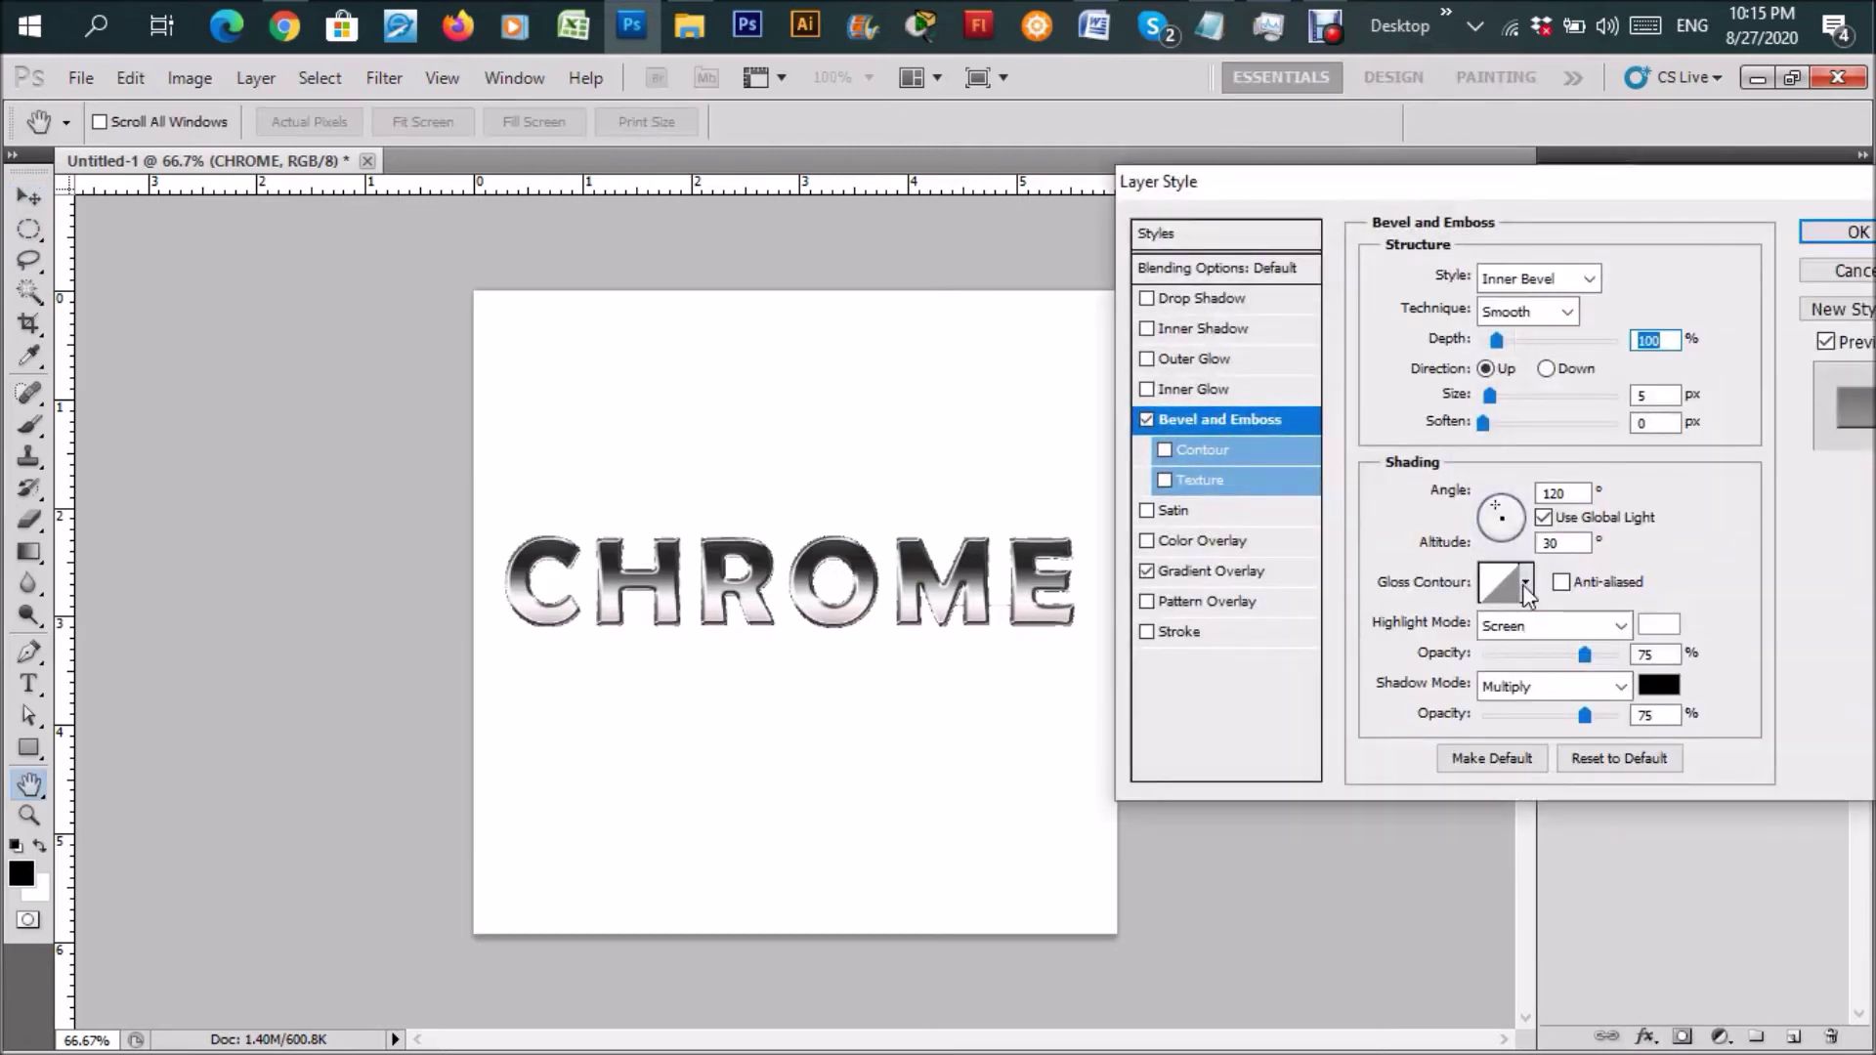
left_click(1525, 584)
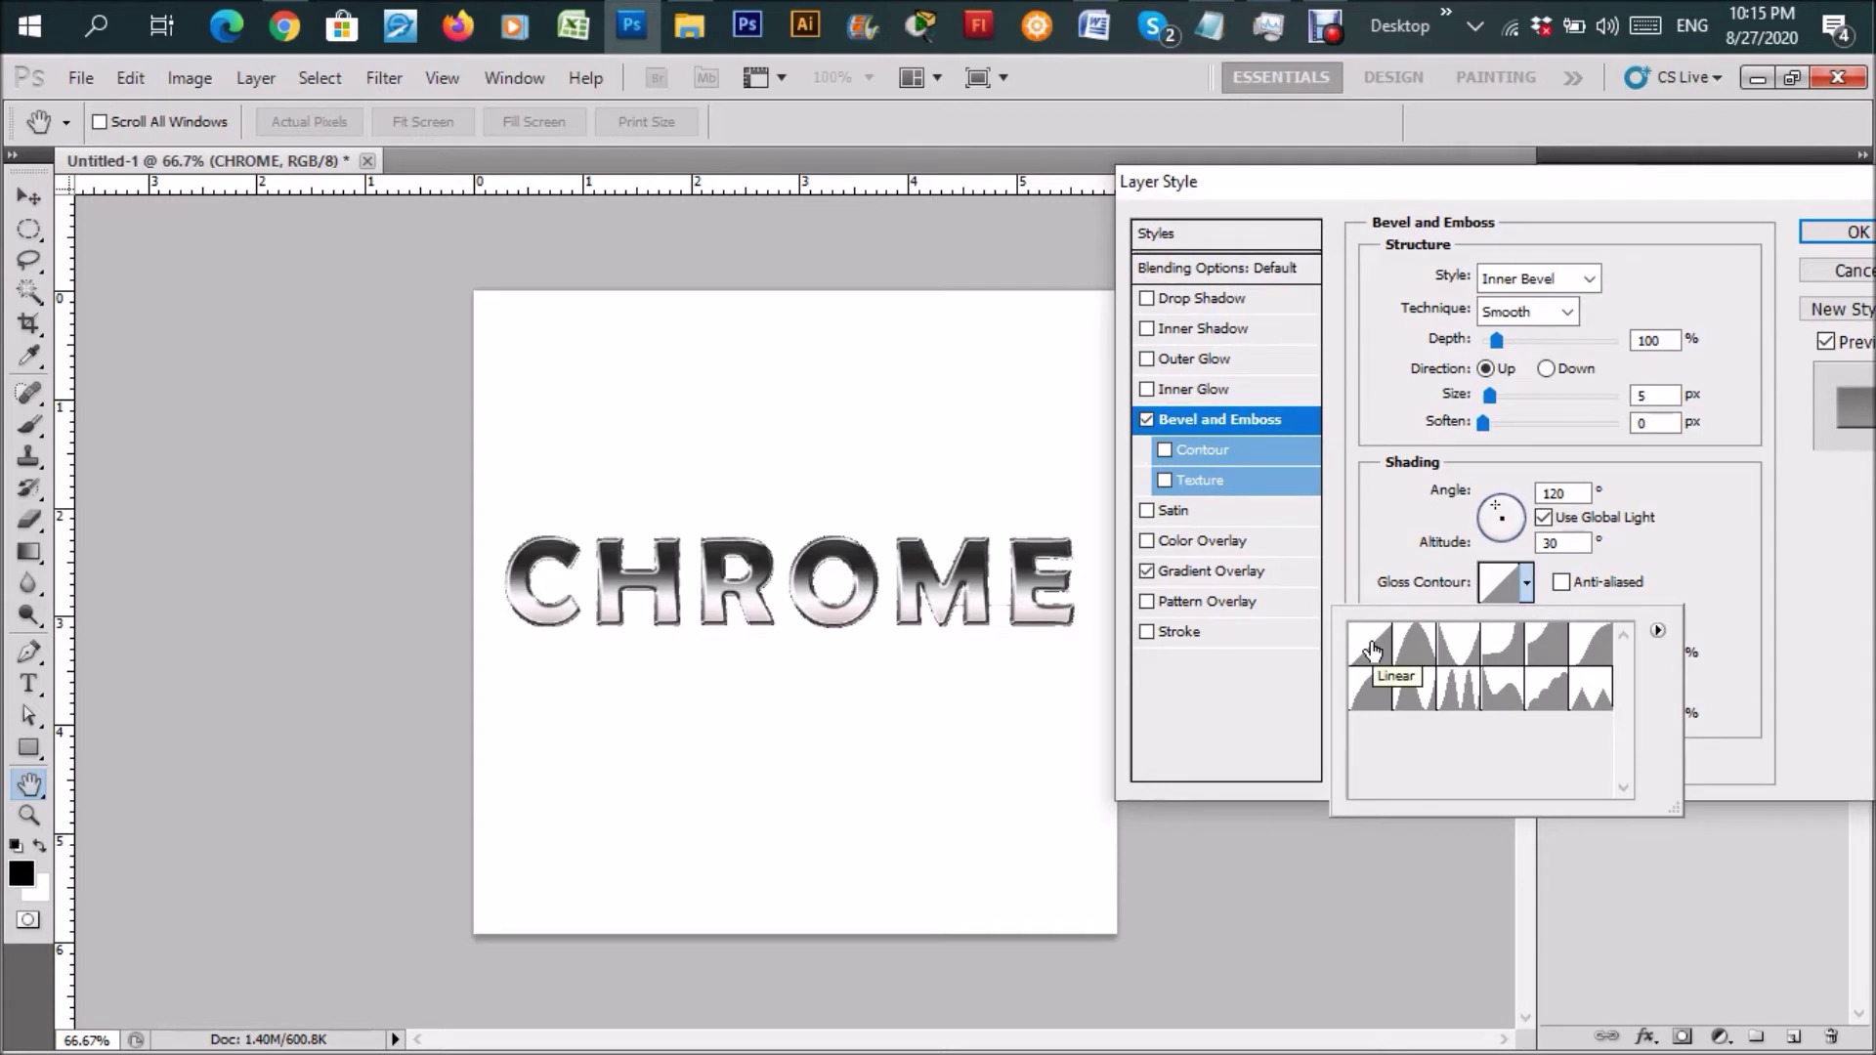
left_click(1410, 699)
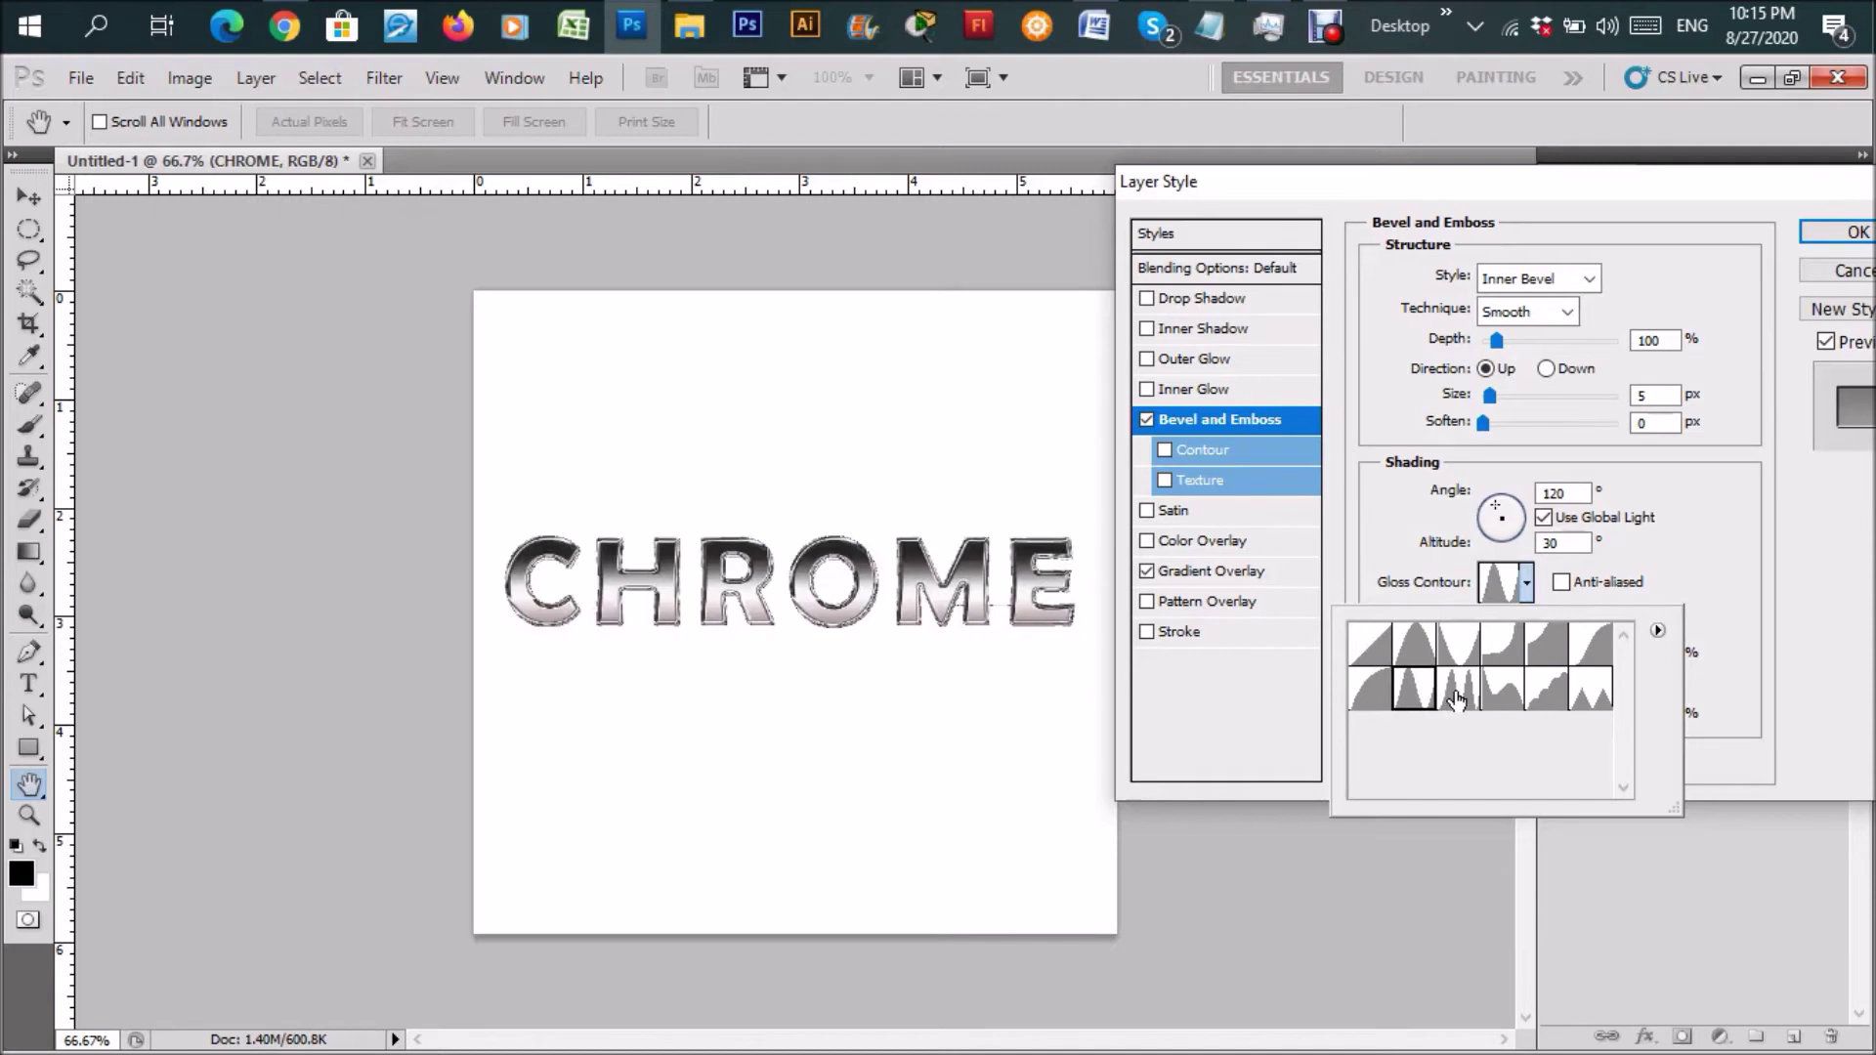
Try the other gloss contour presets on the CHROME text's bevel and return to the single-peak Ring contour.
left_click(1458, 693)
left_click(1502, 689)
left_click(1547, 688)
left_click(1583, 695)
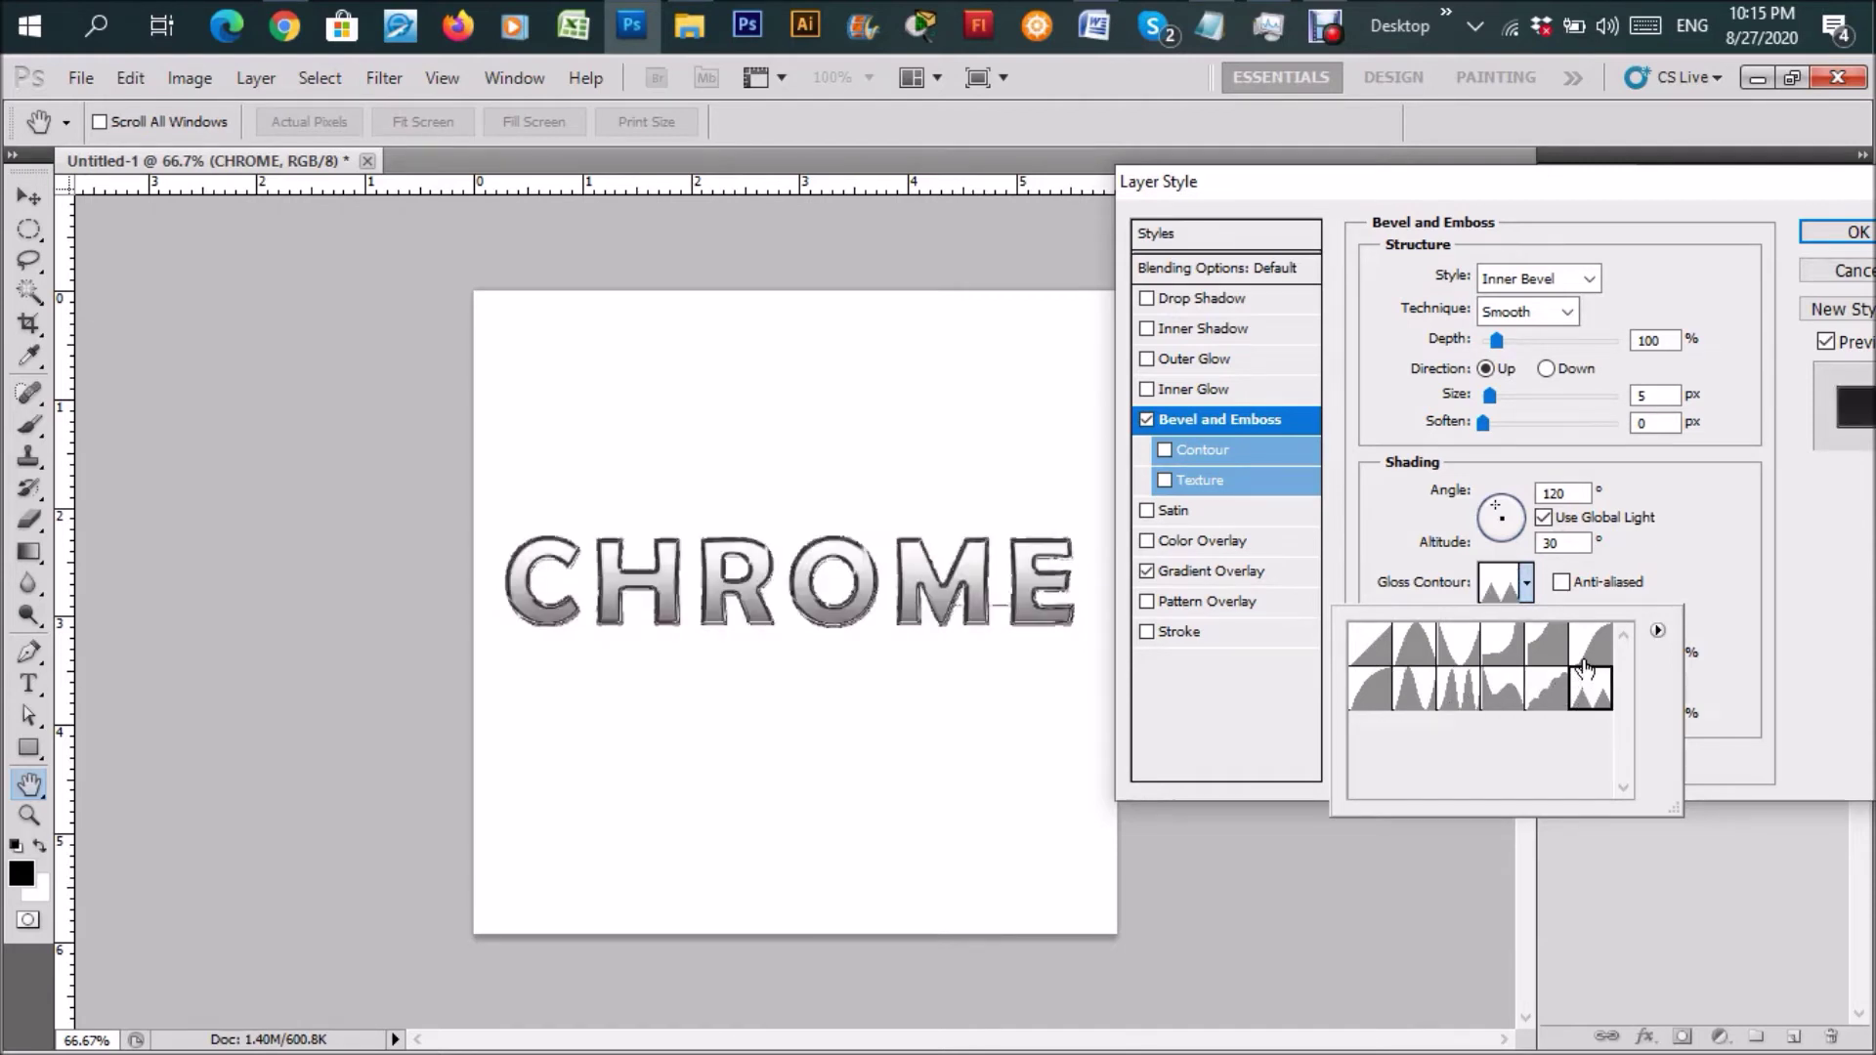
left_click(1590, 645)
left_click(1502, 644)
left_click(1458, 645)
left_click(1417, 701)
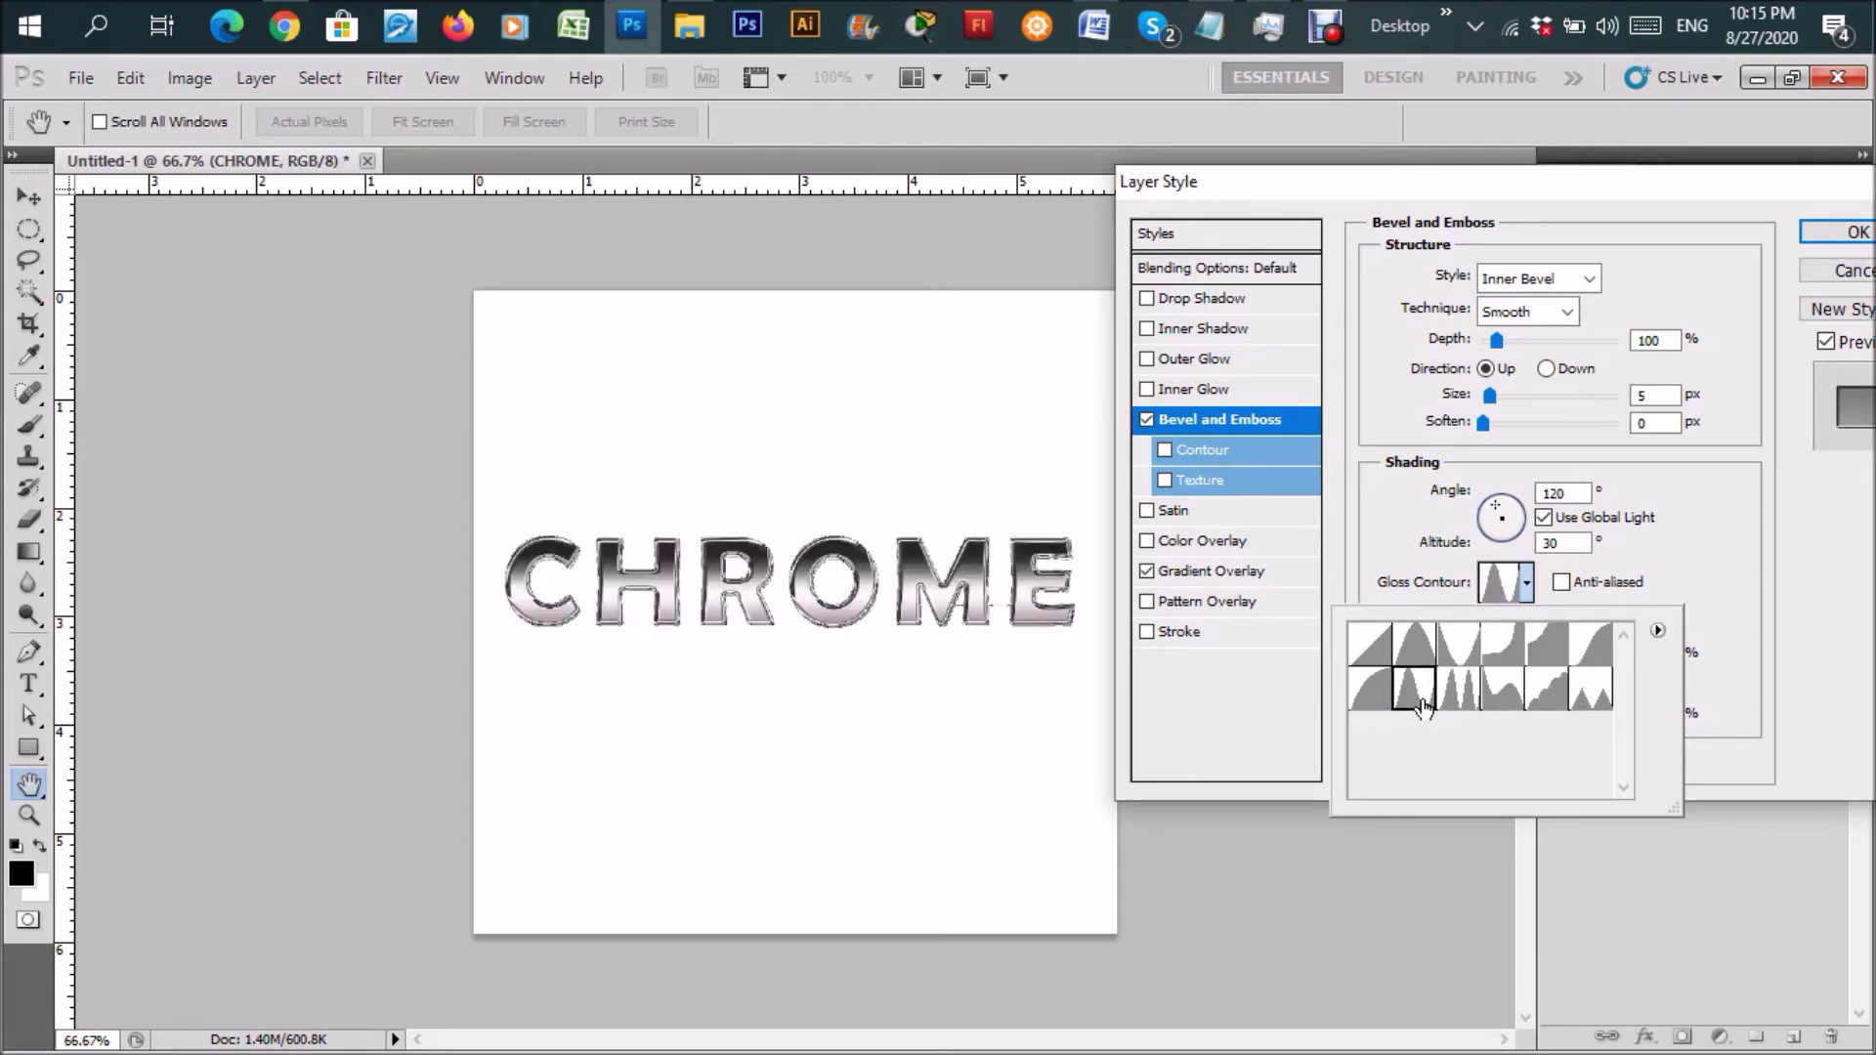
left_click(1457, 703)
left_click(1416, 695)
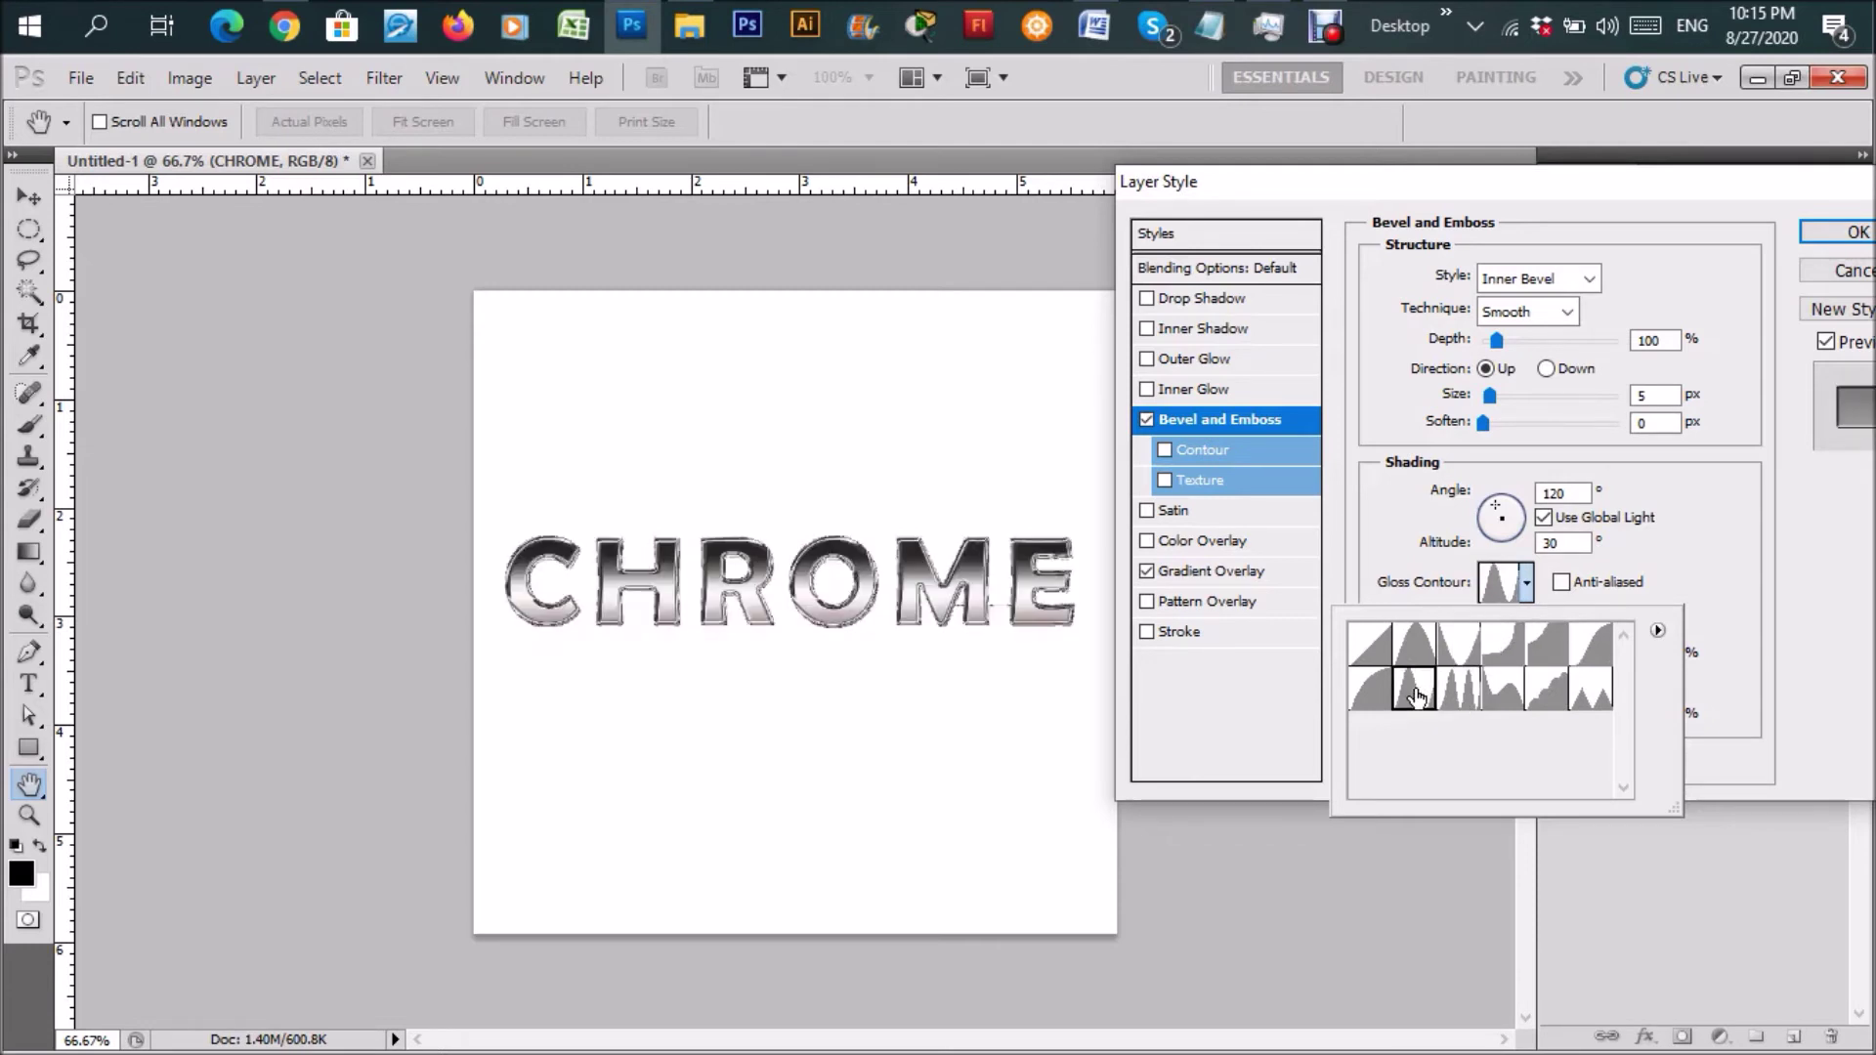
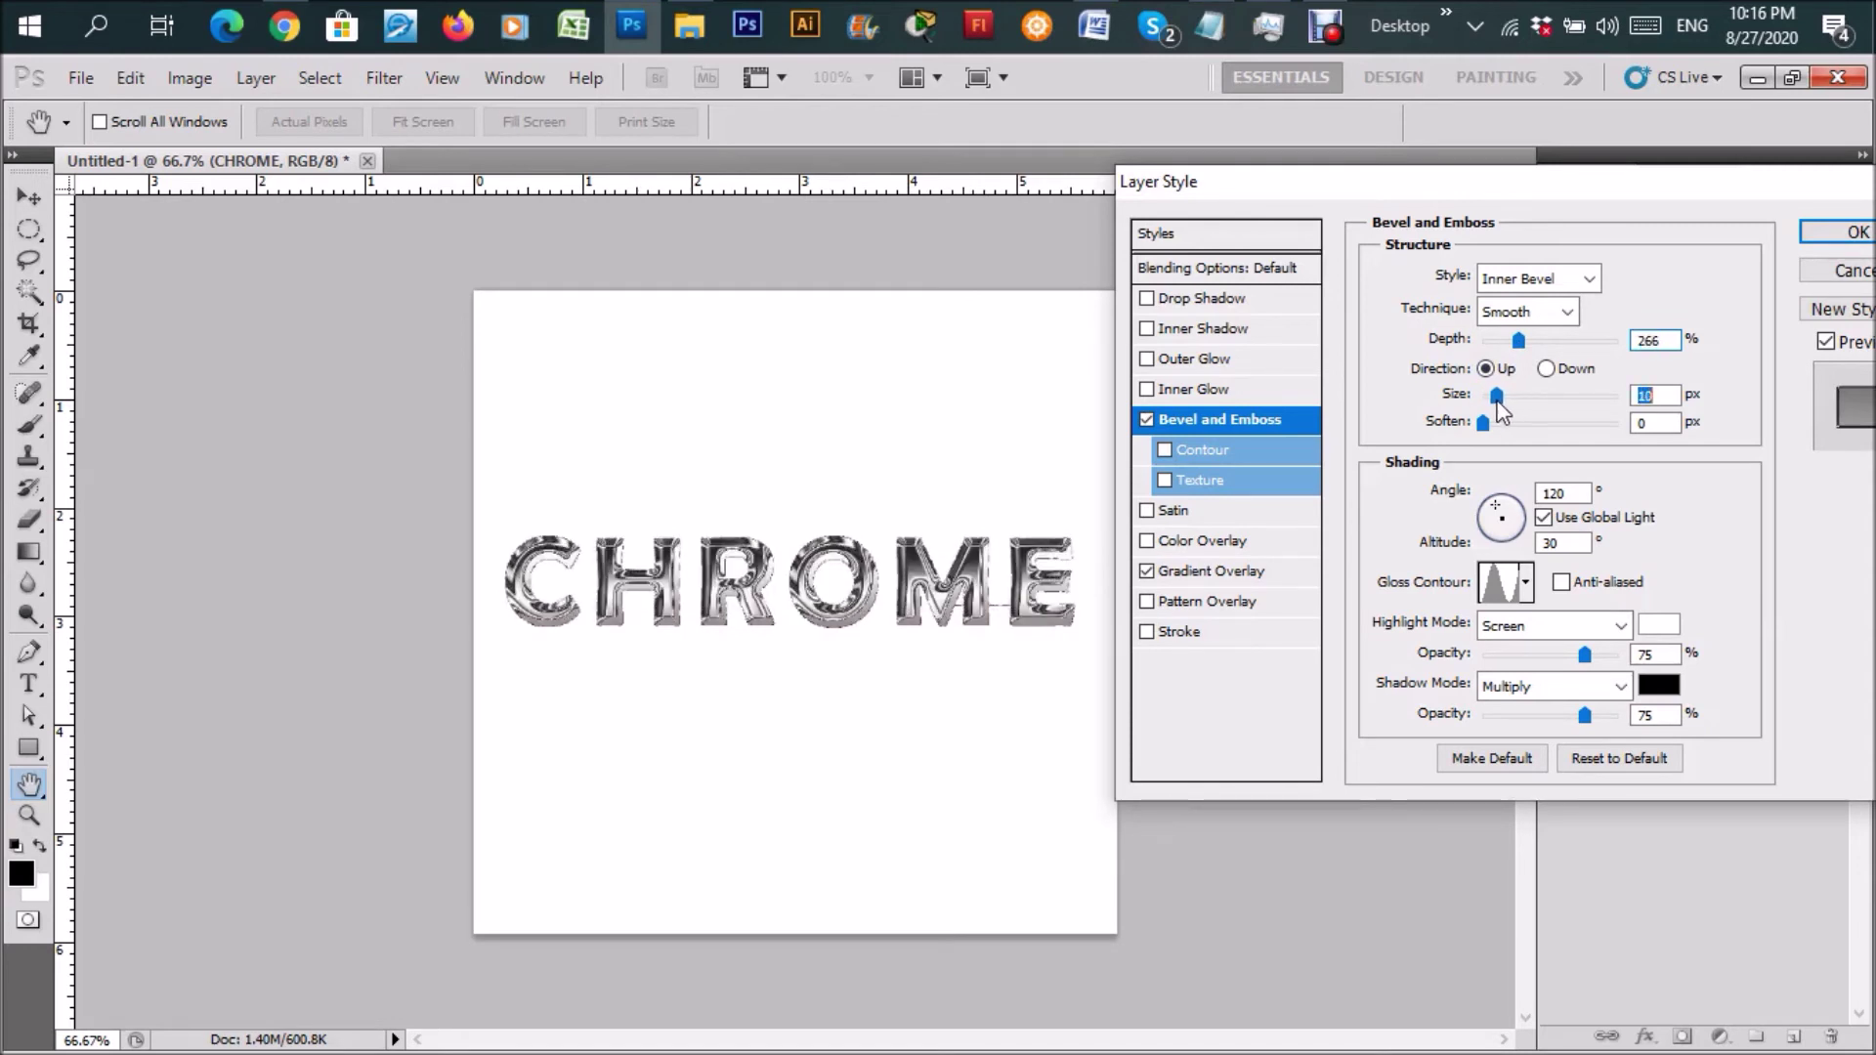
Set the bevel's size to 8 px and soften to 3 px, compare the Down and Up directions, and apply the effect with Up.
left_click_drag(1496, 396, 1493, 396)
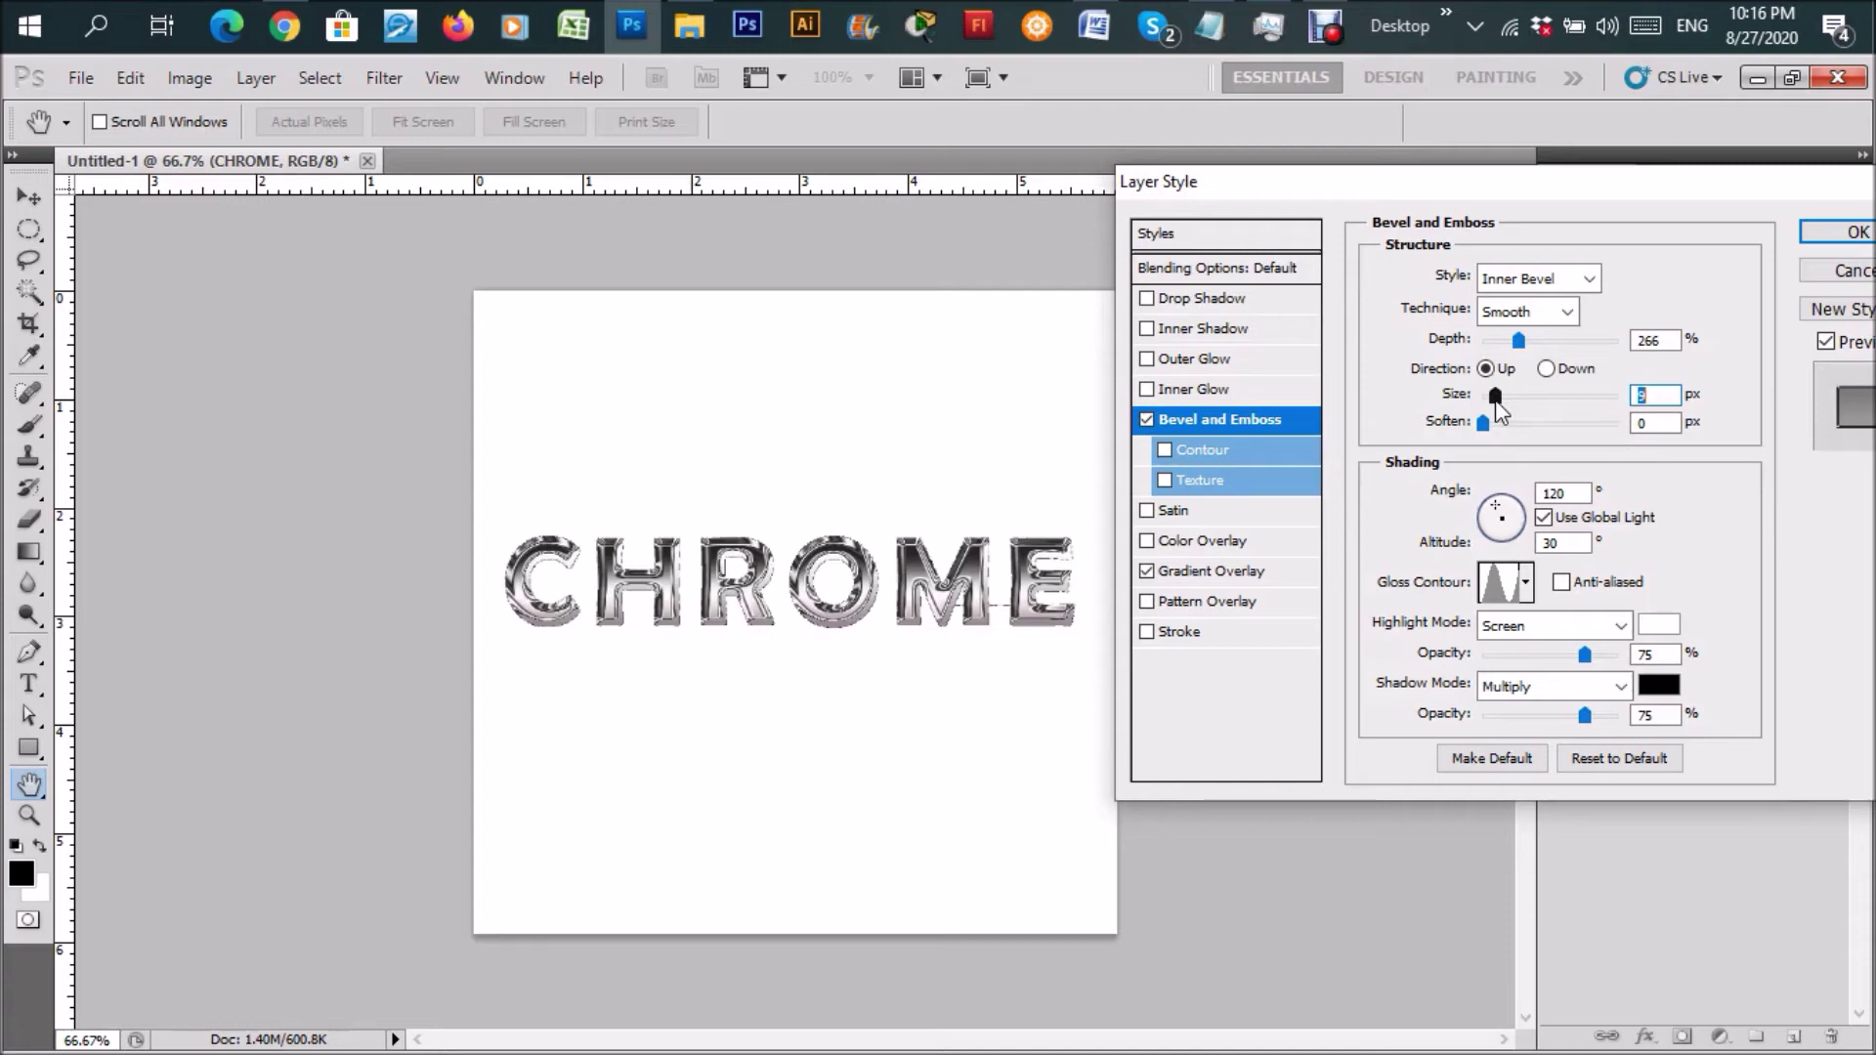
mouse_move(1484, 425)
left_mouse_down()
mouse_move(1607, 432)
mouse_move(1485, 430)
mouse_move(1506, 421)
mouse_move(1493, 401)
mouse_move(1616, 399)
mouse_move(1493, 403)
left_mouse_up()
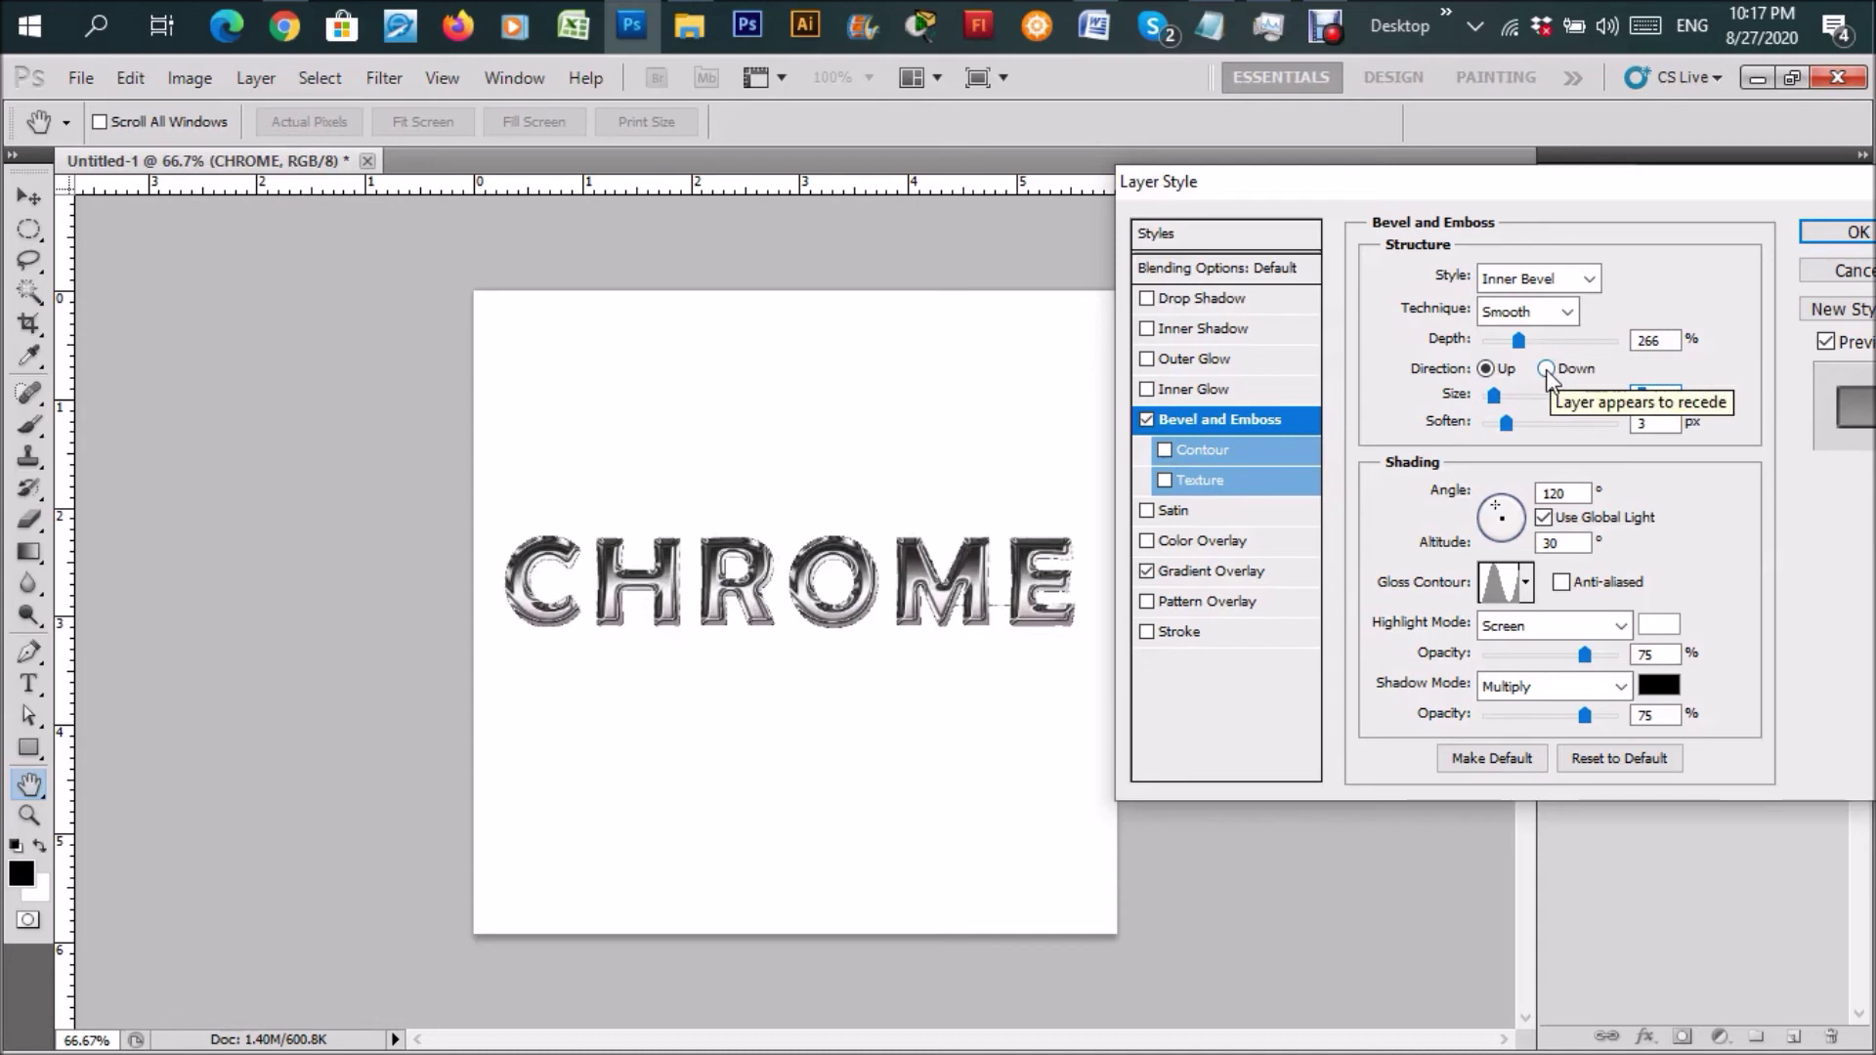
left_click(1545, 370)
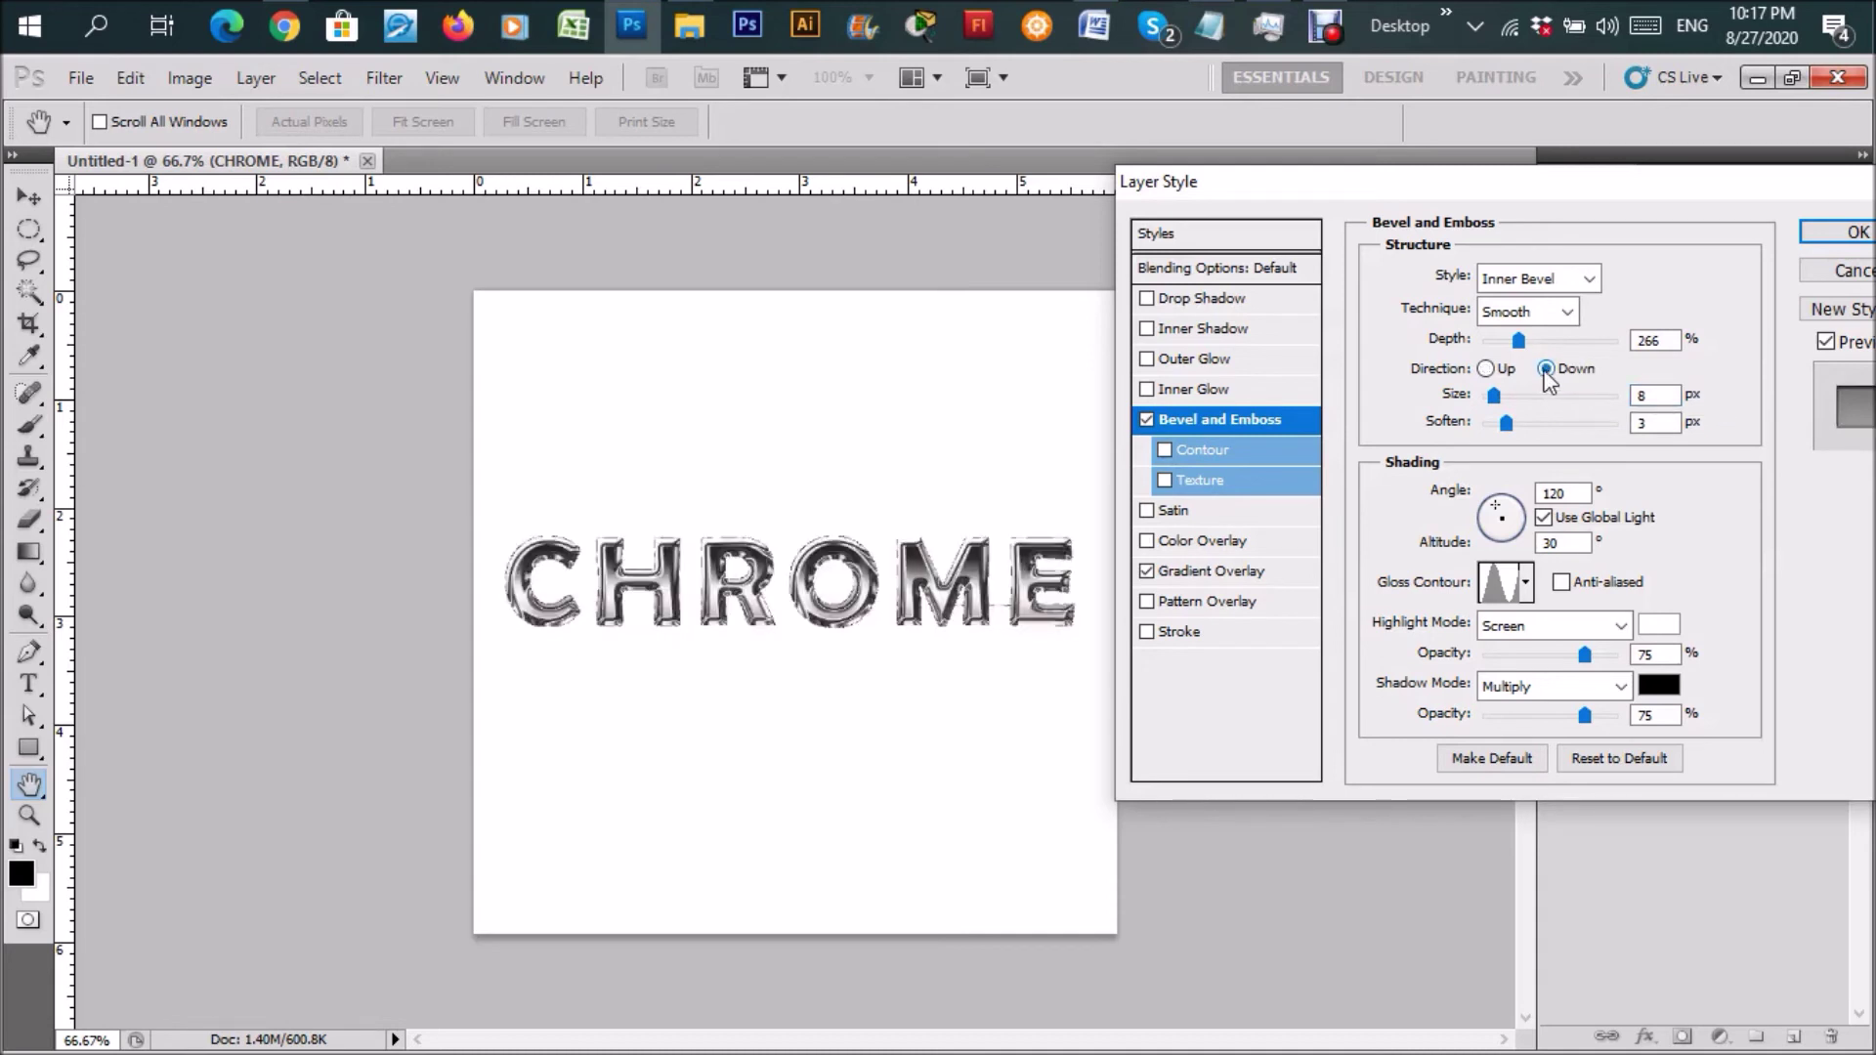
left_click(1485, 369)
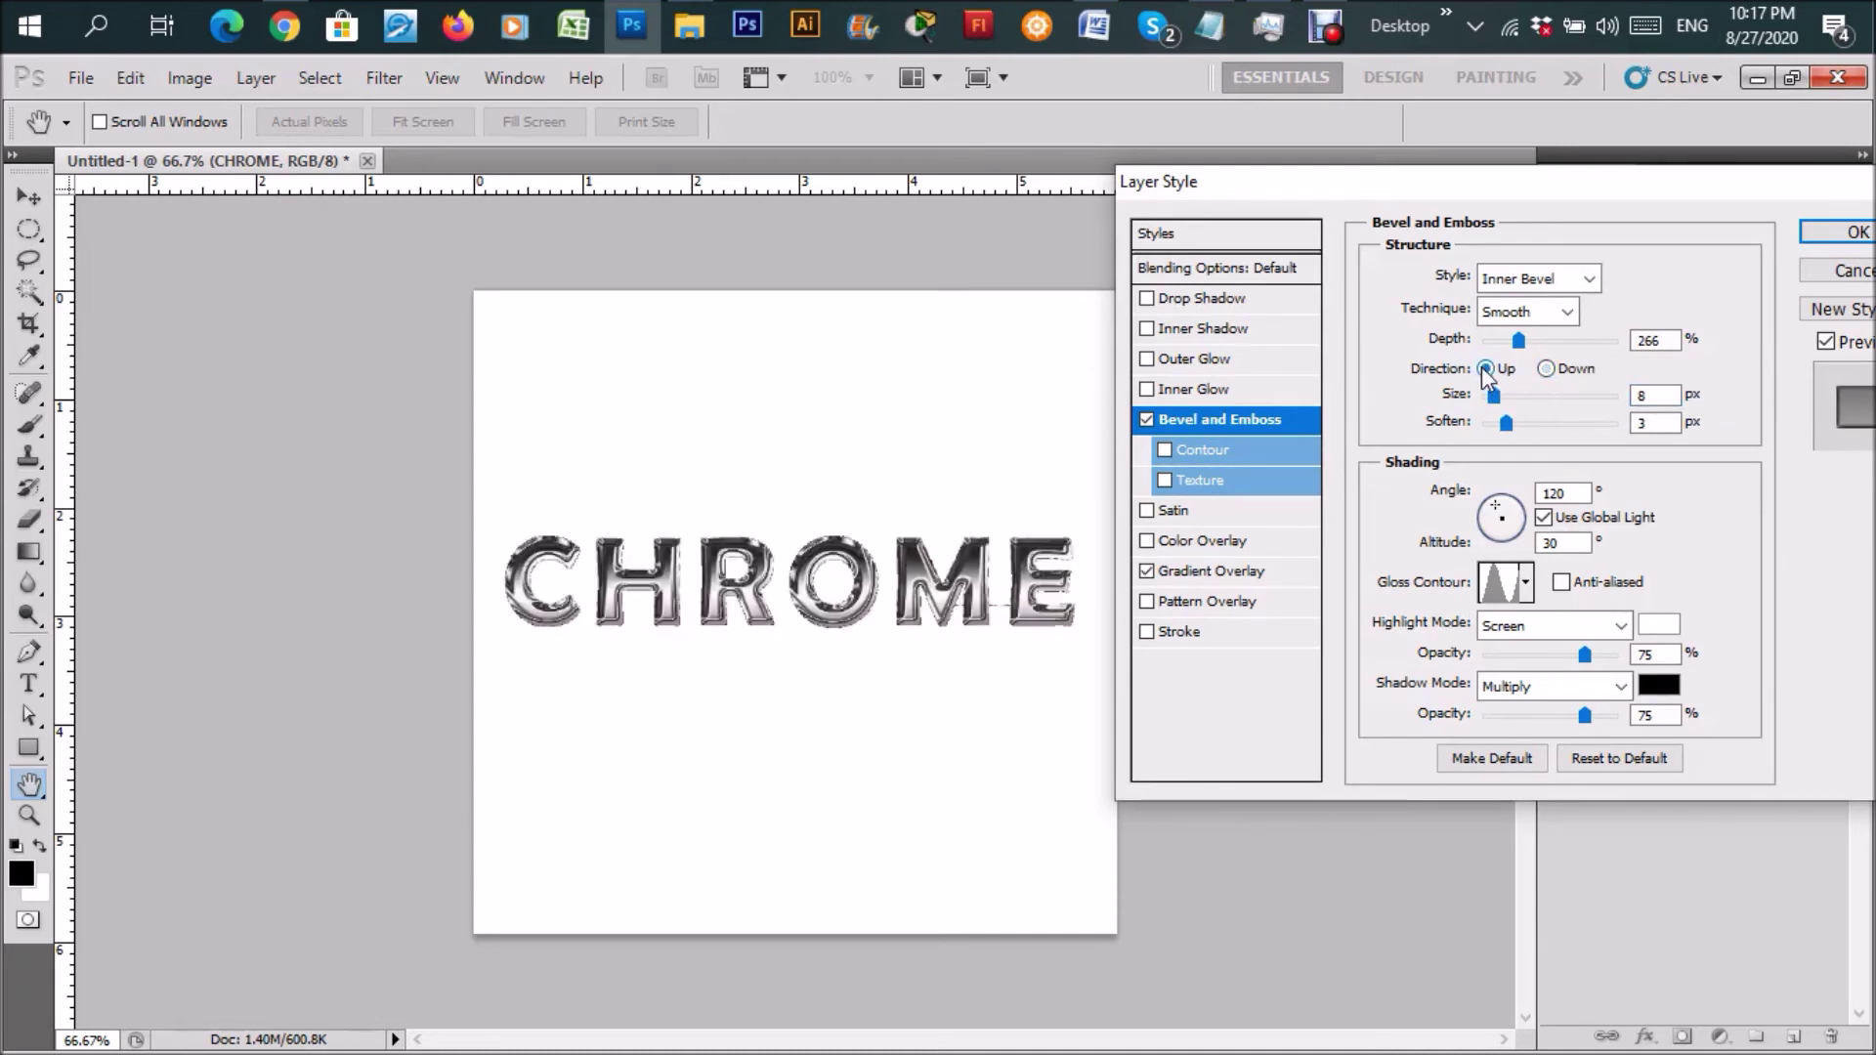
left_click(1546, 371)
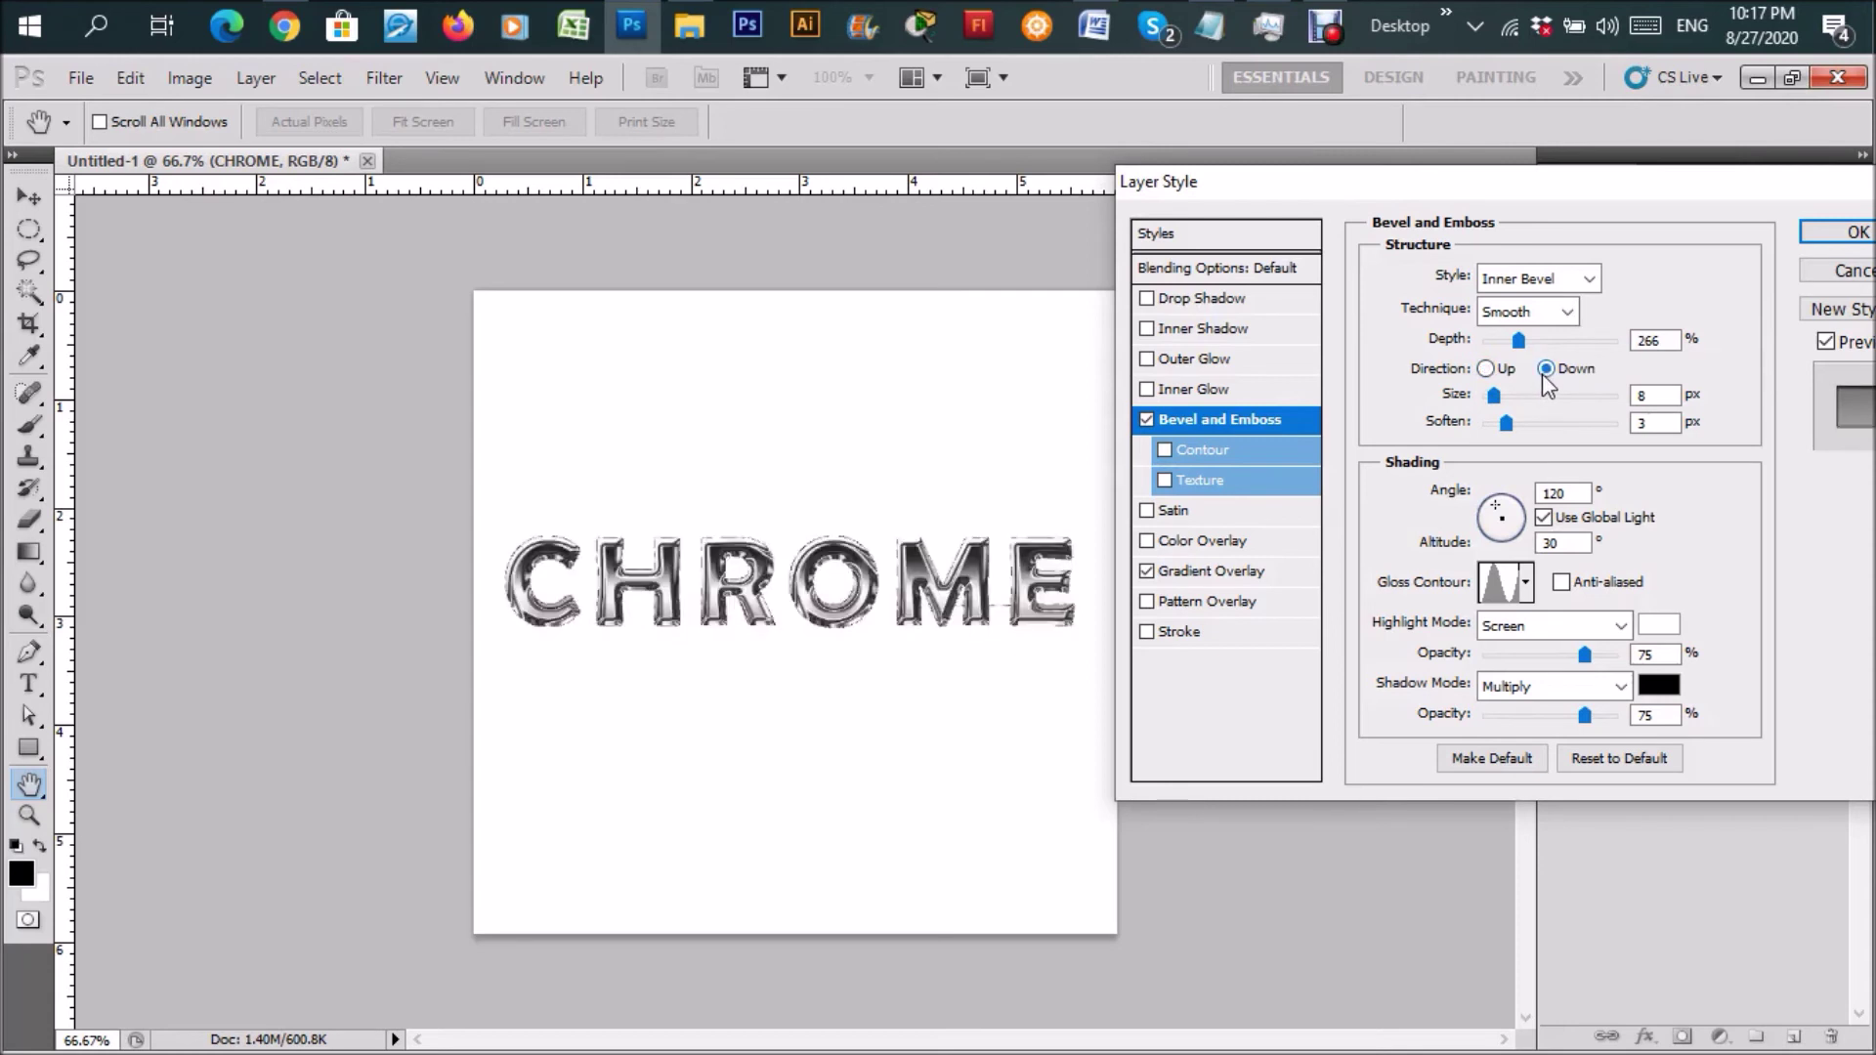
left_click(1485, 368)
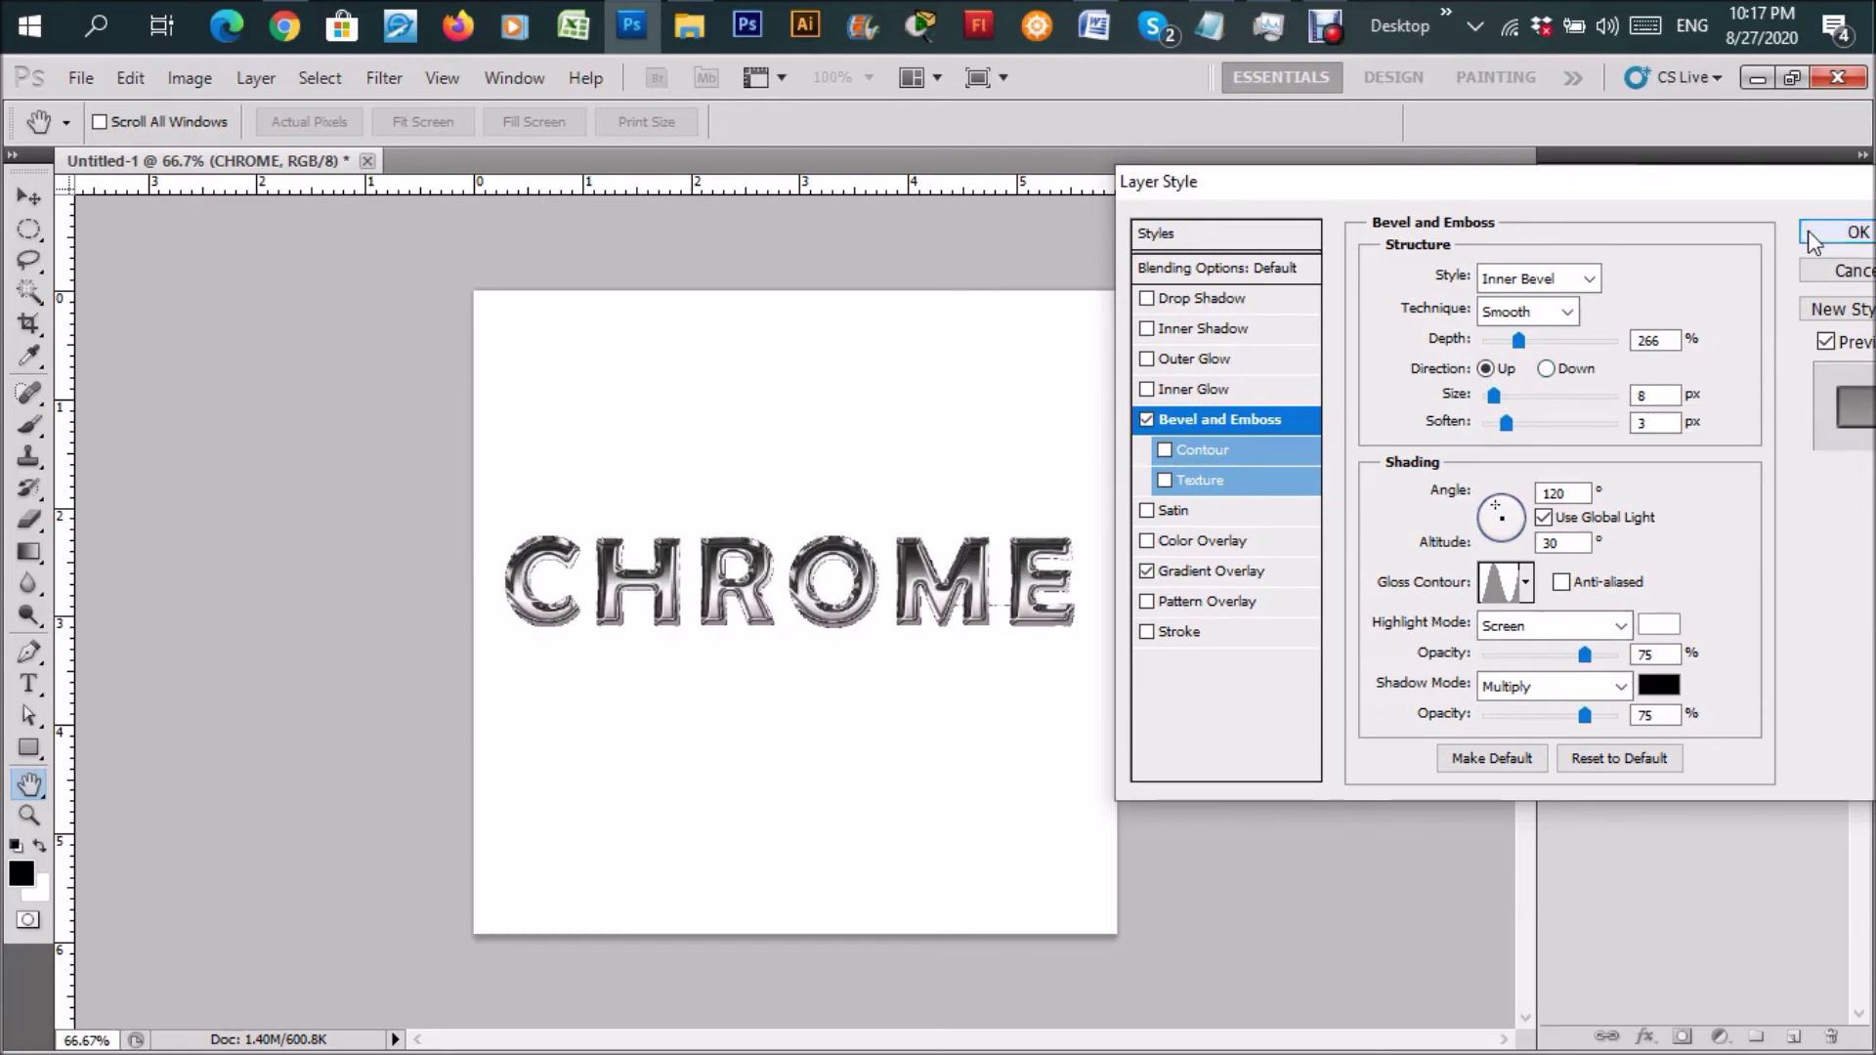
left_click(1837, 232)
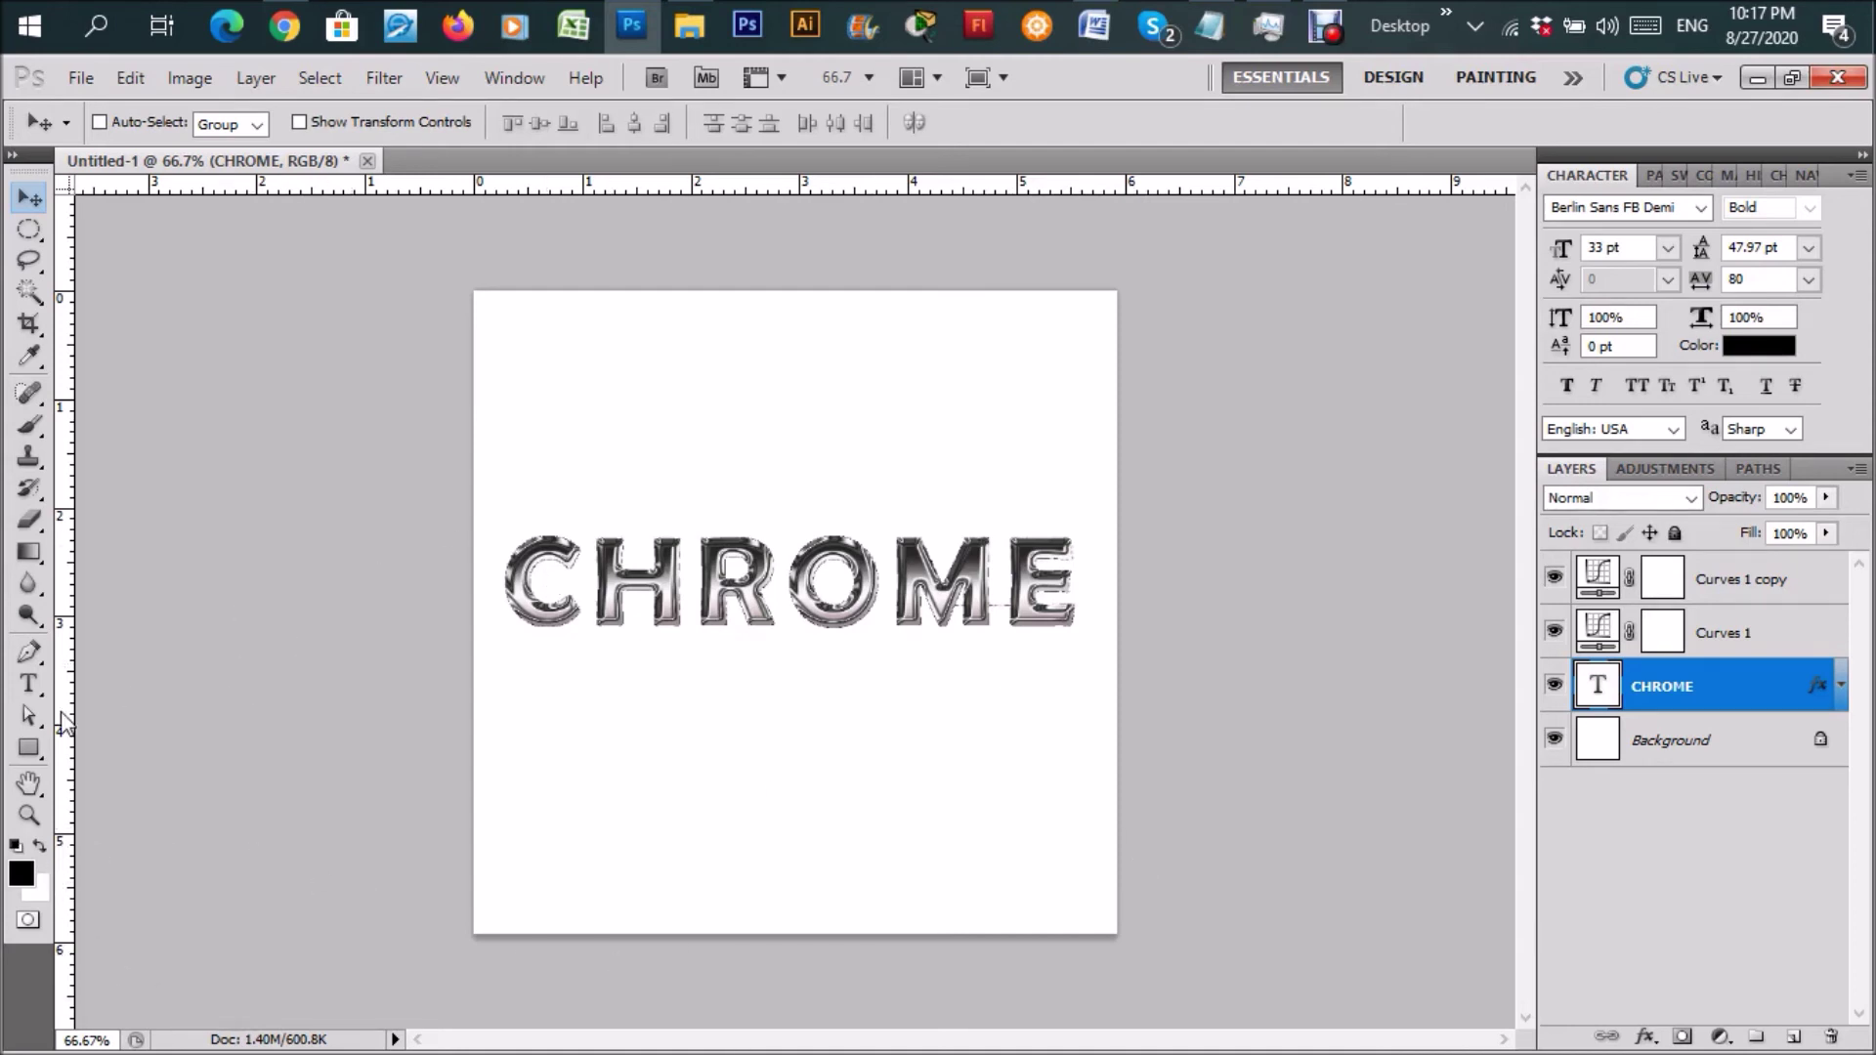
Draw a black rectangle shape covering the whole canvas and place its layer directly below the CHROME text layer.
left_click(29, 750)
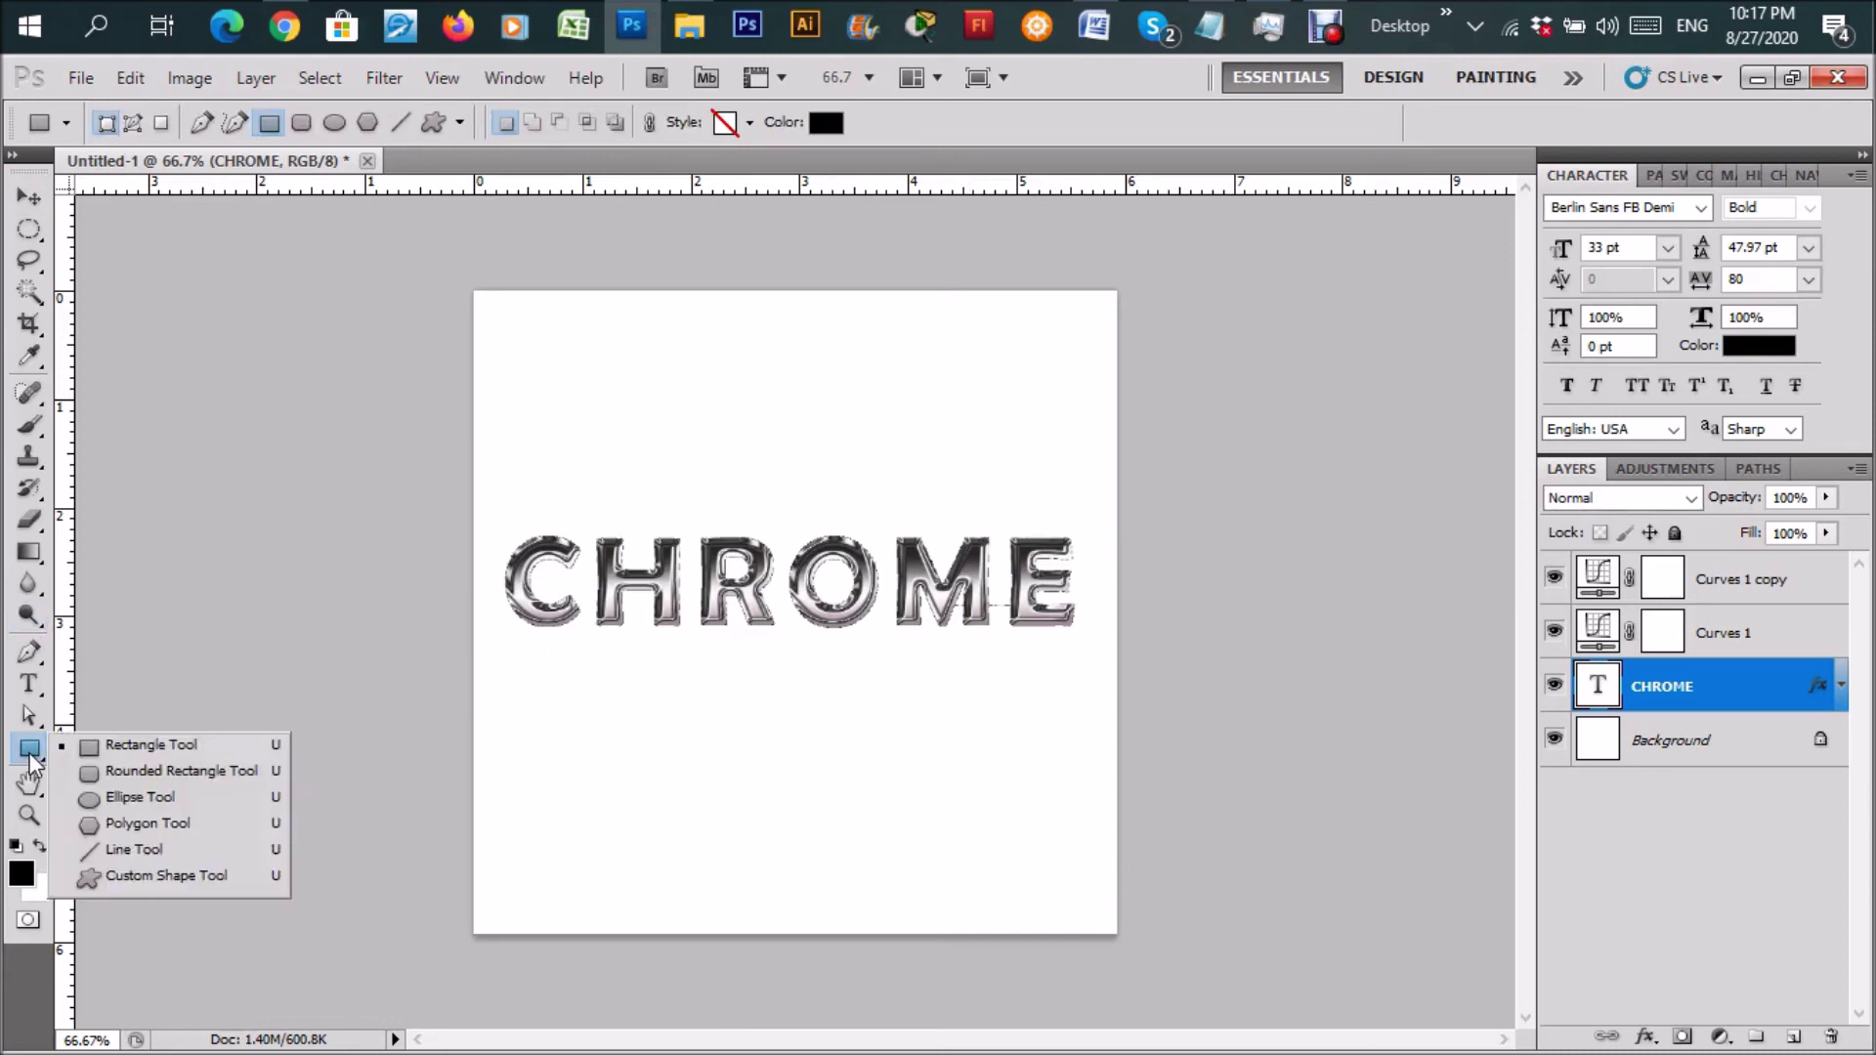
left_click(113, 750)
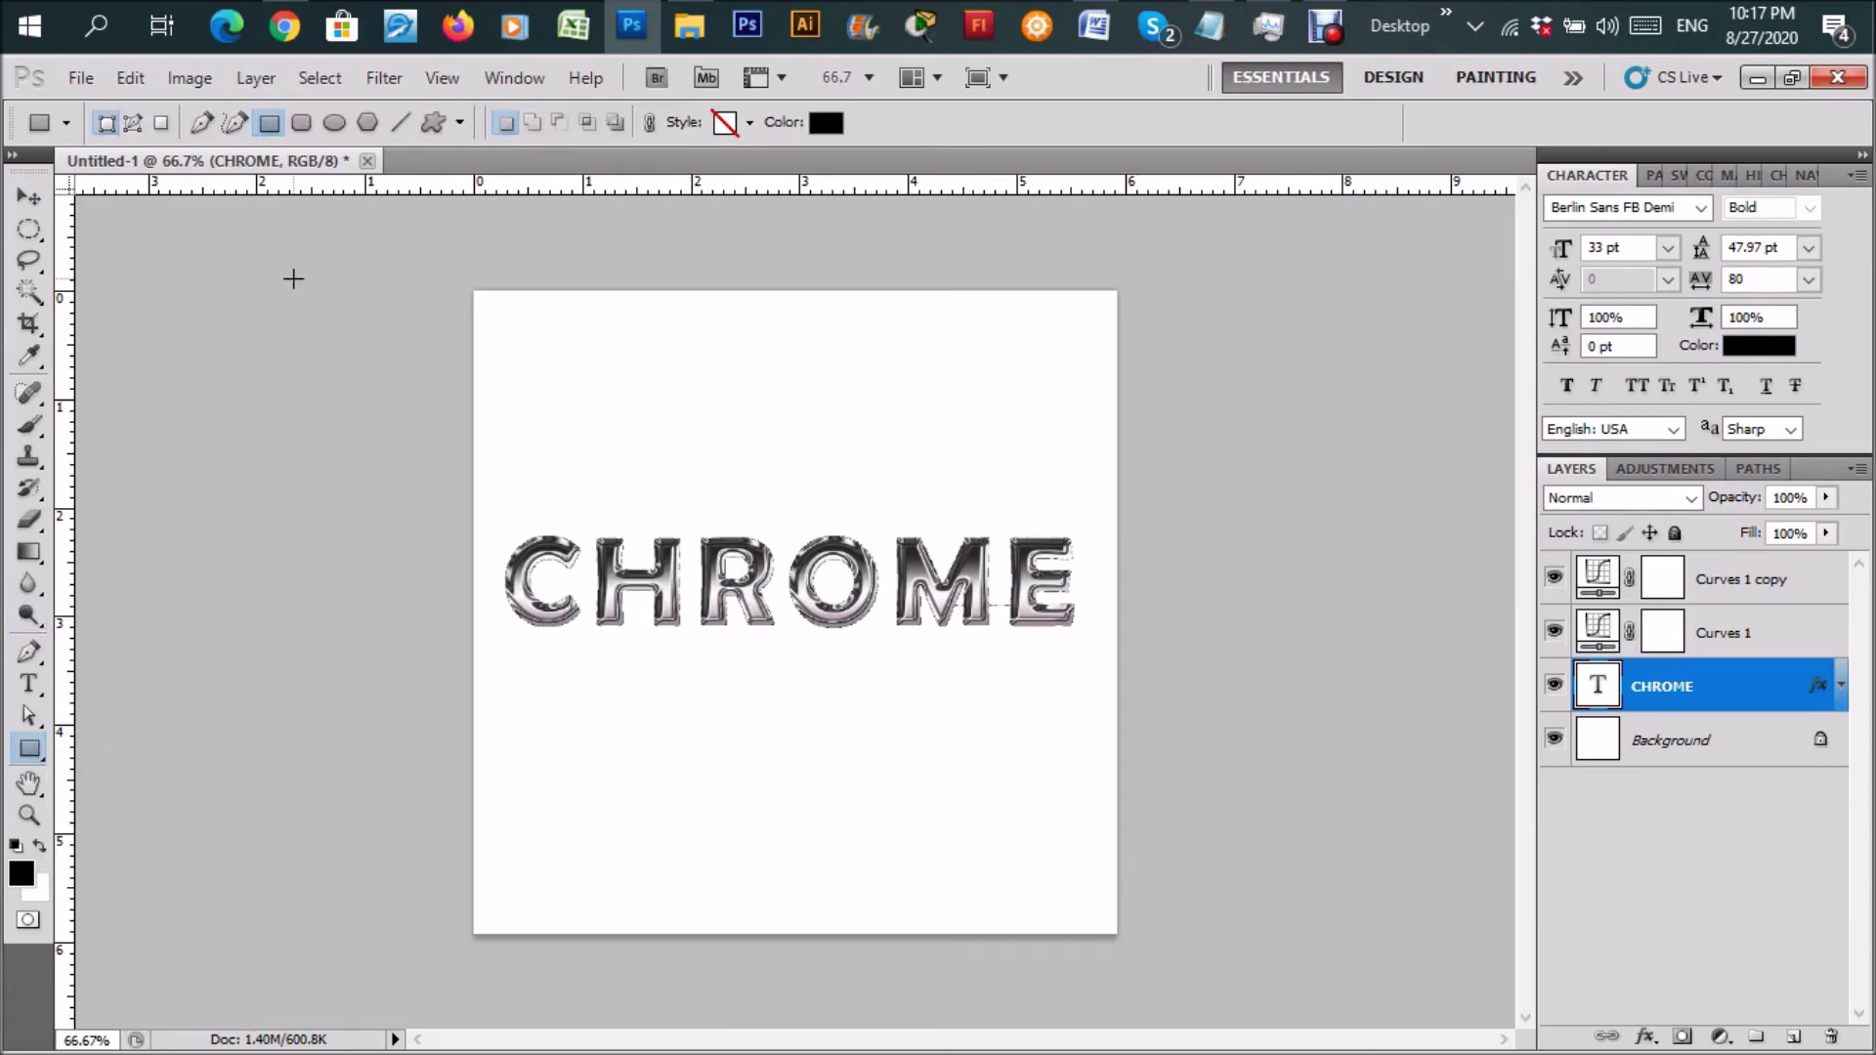
left_click_drag(474, 290, 1117, 935)
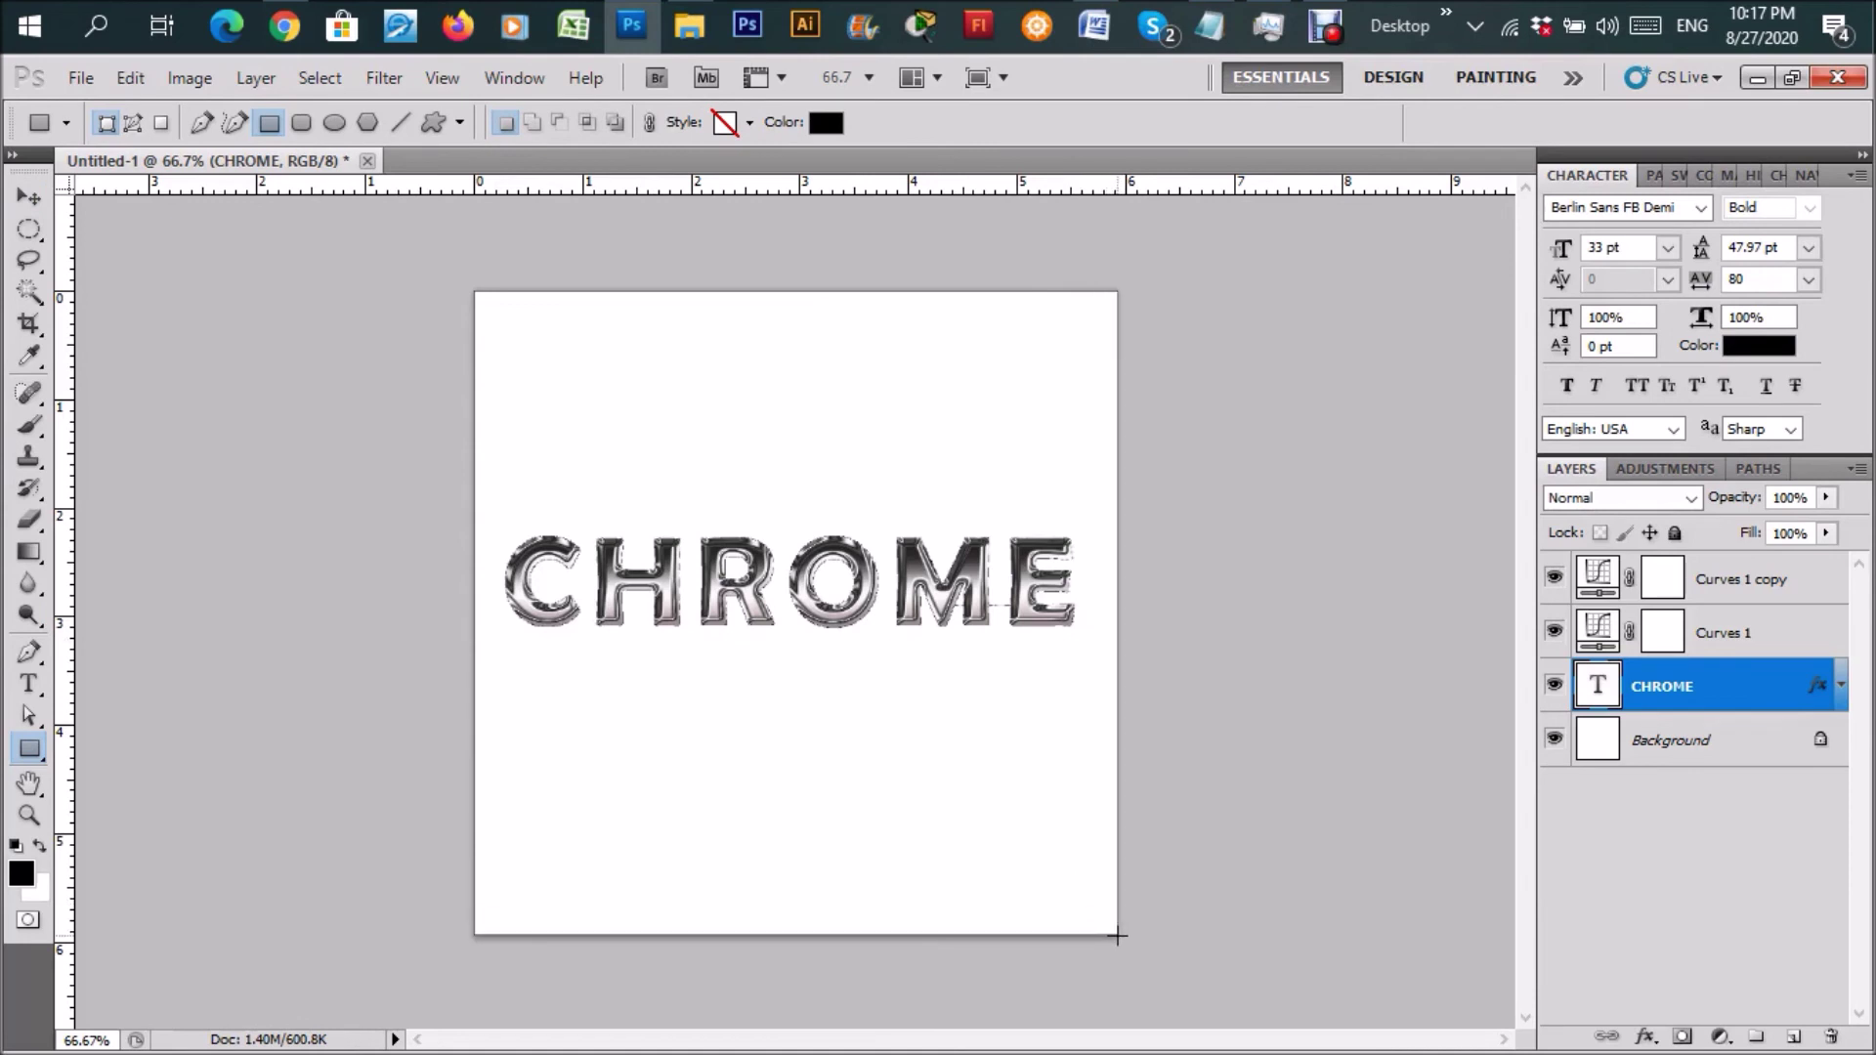
left_click_drag(1707, 687, 1727, 761)
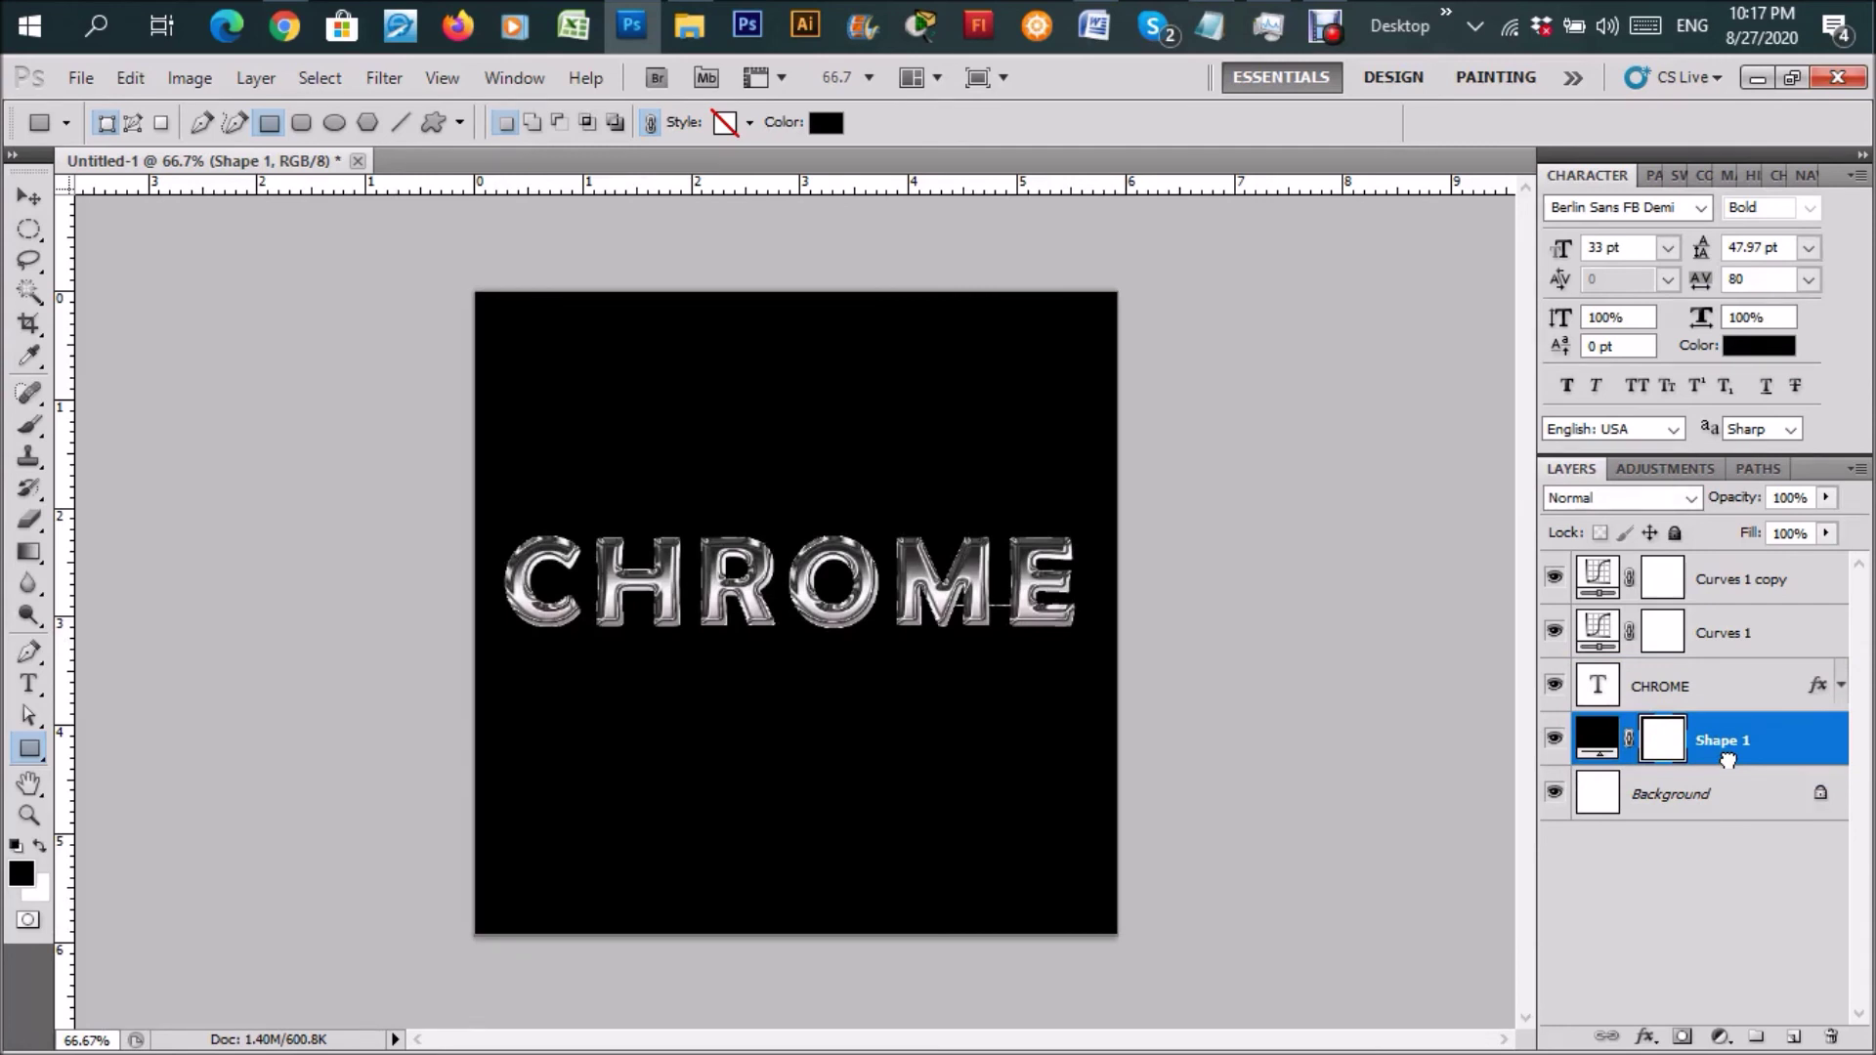
Crop the canvas to a full-width horizontal band around the CHROME text, with a black margin above and below it.
left_click(29, 325)
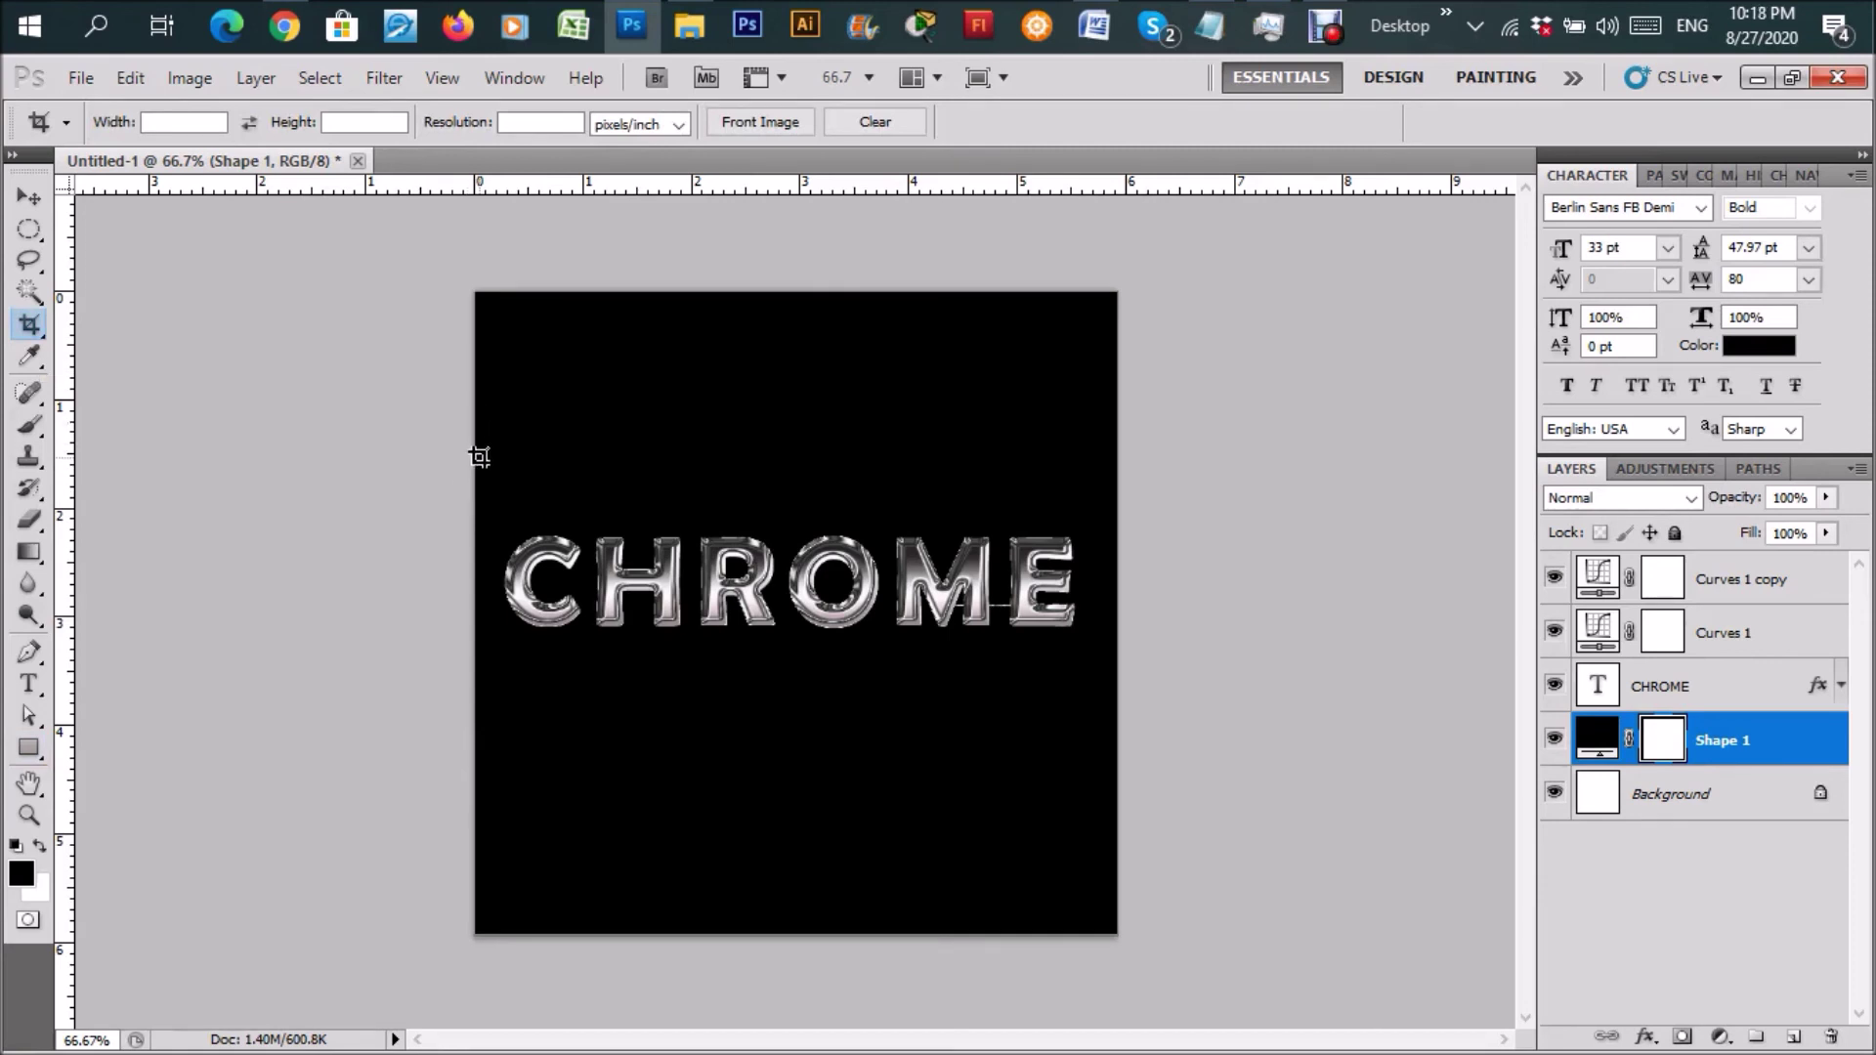
left_click_drag(466, 457, 1116, 709)
key("Return")
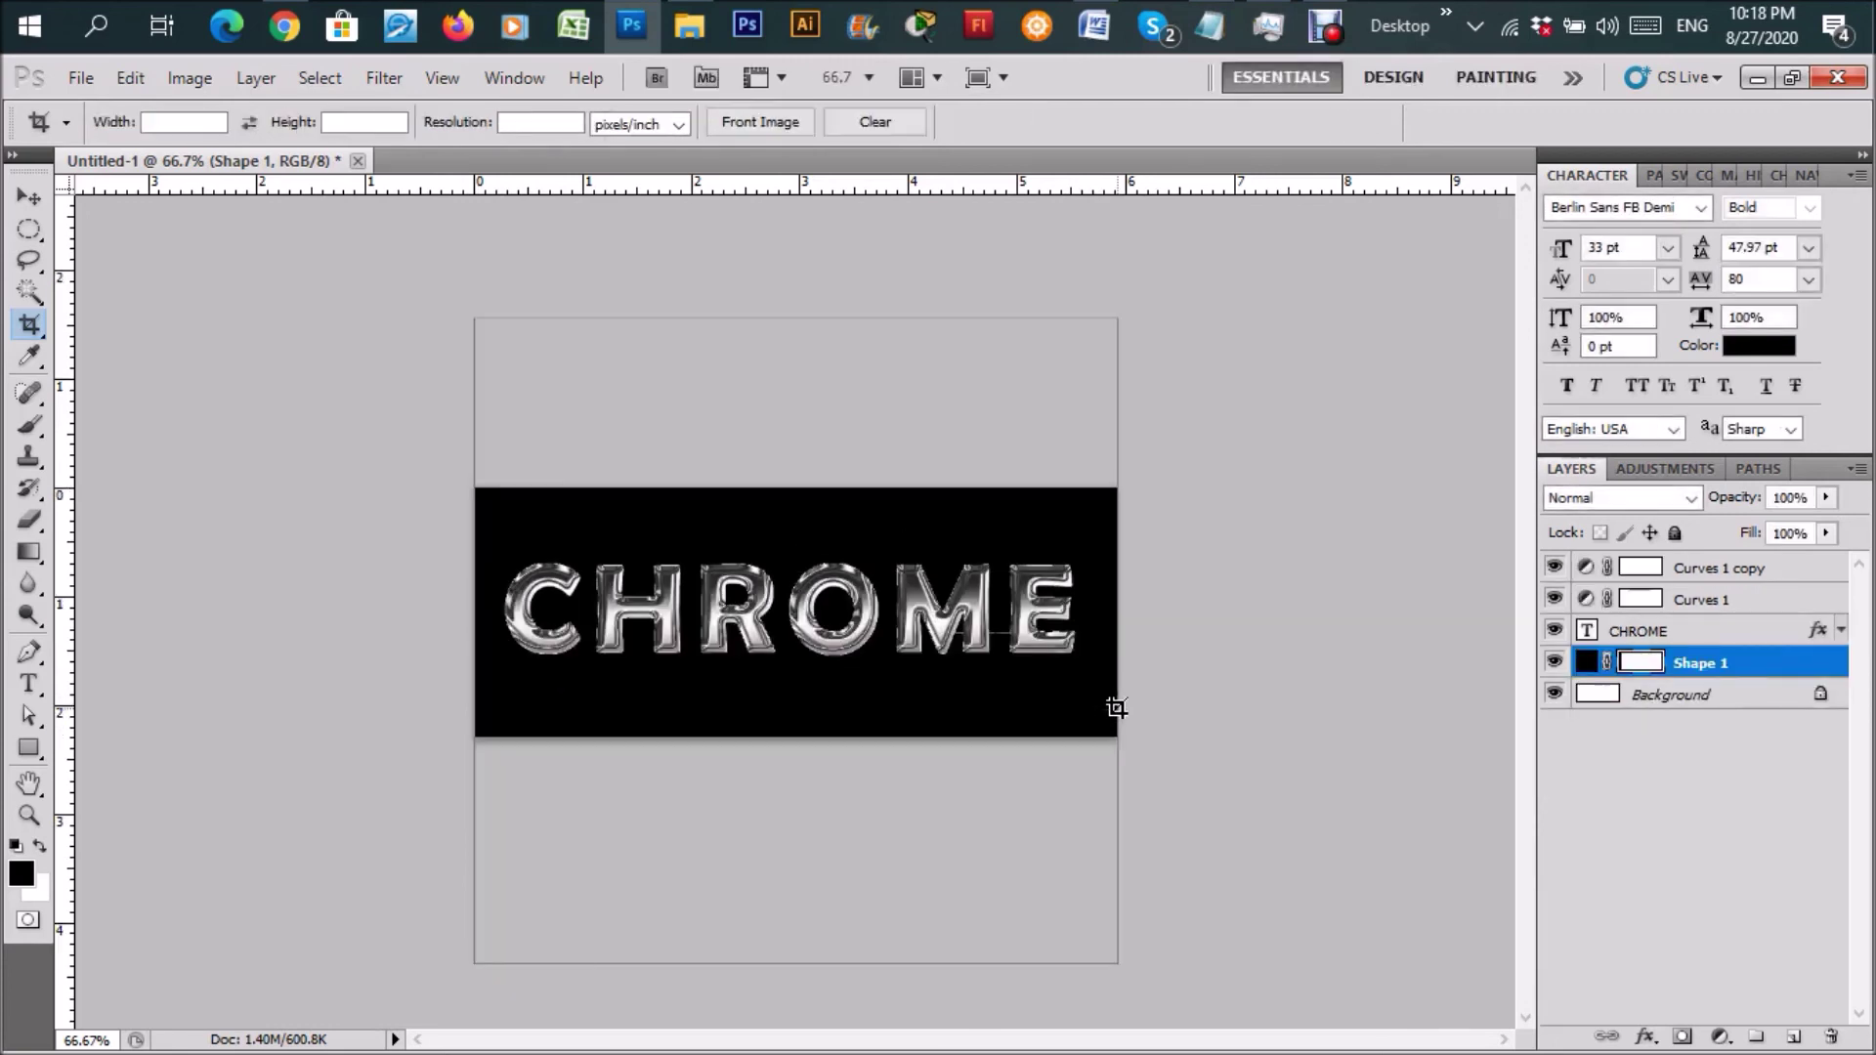
Select the CHROME text layer and inspect the chrome effect at 100% magnification.
left_click(1763, 641)
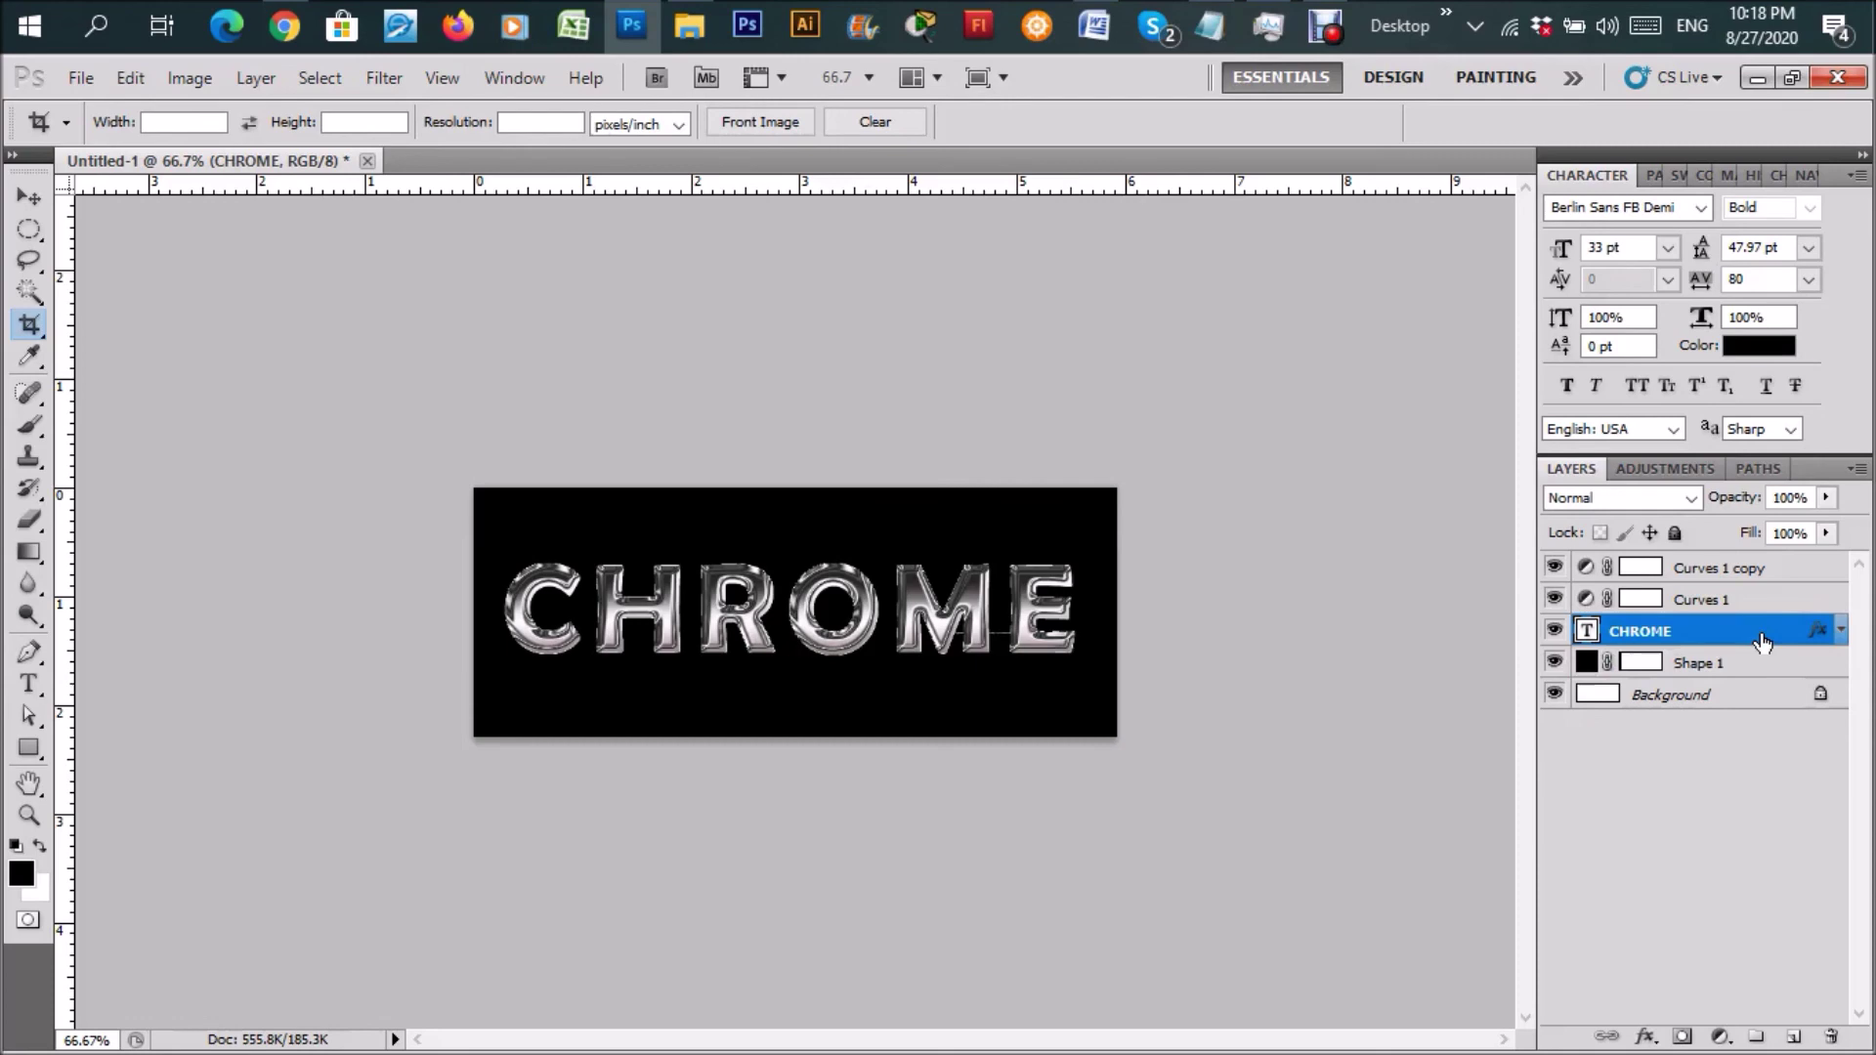
key("ctrl+1")
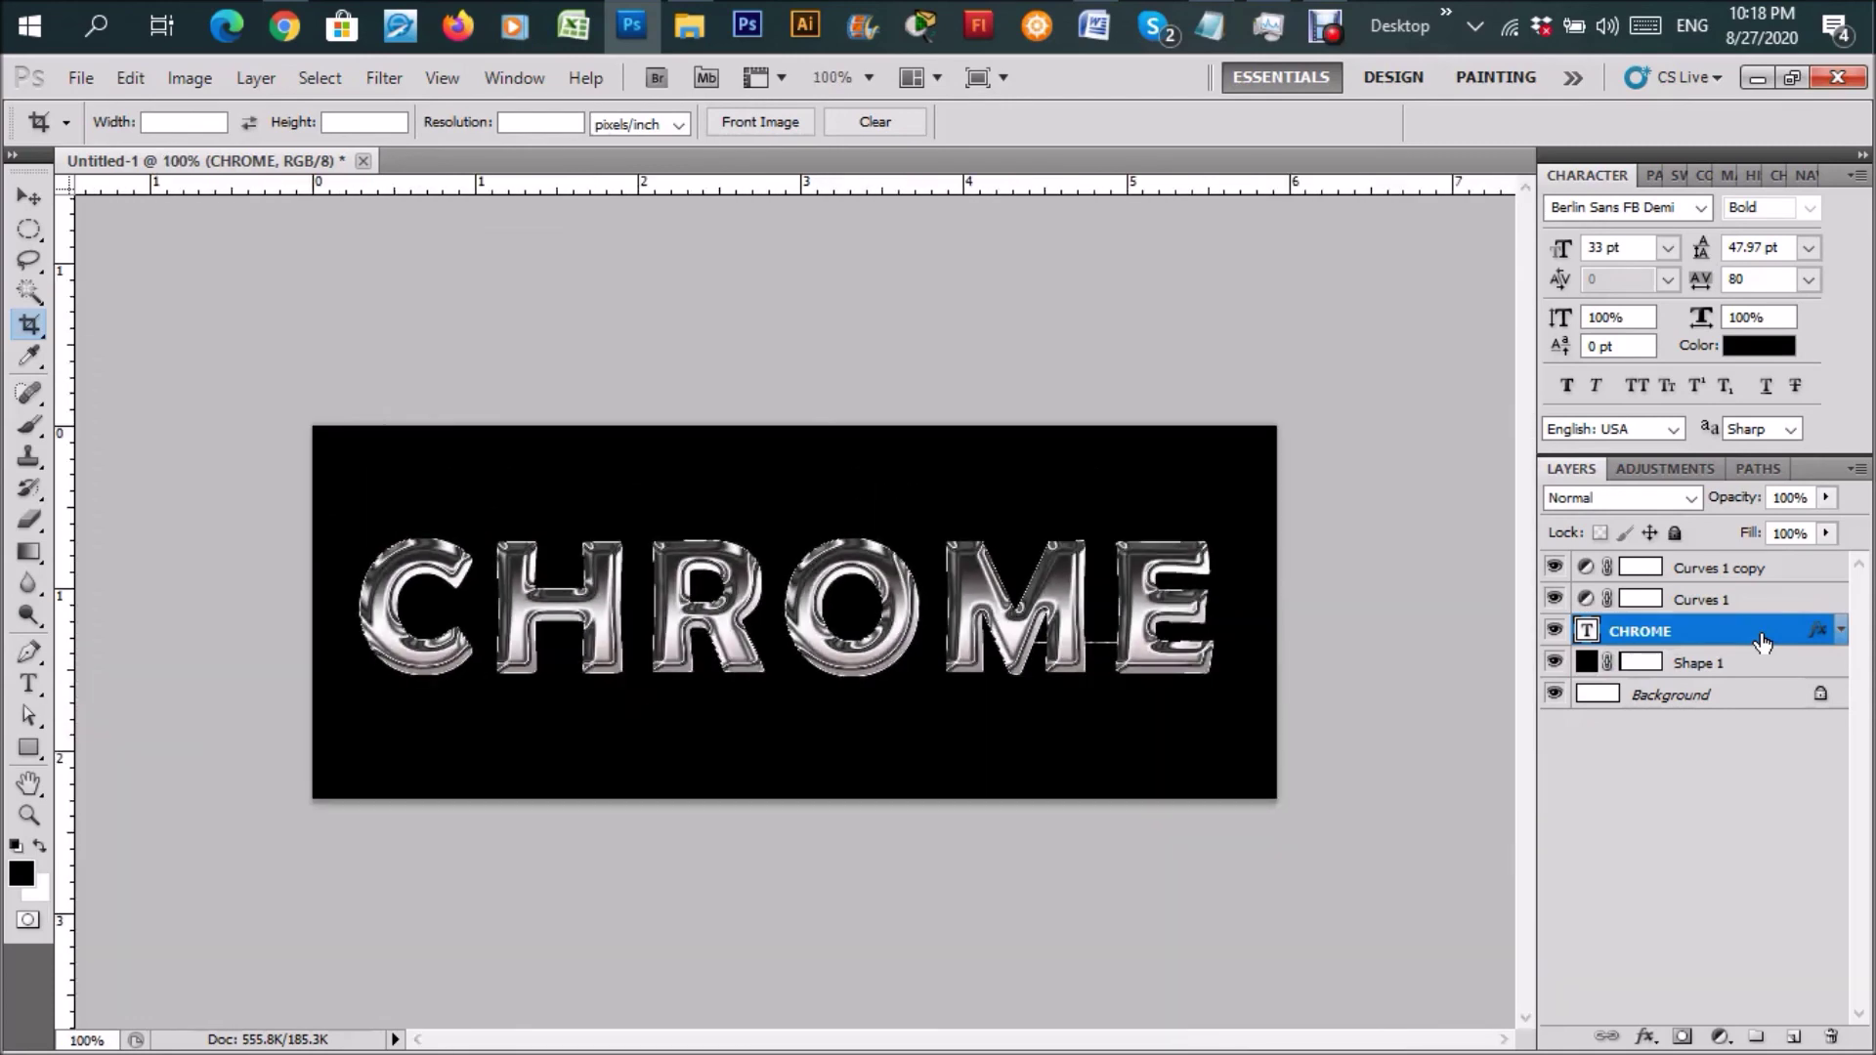
key("ctrl+minus")
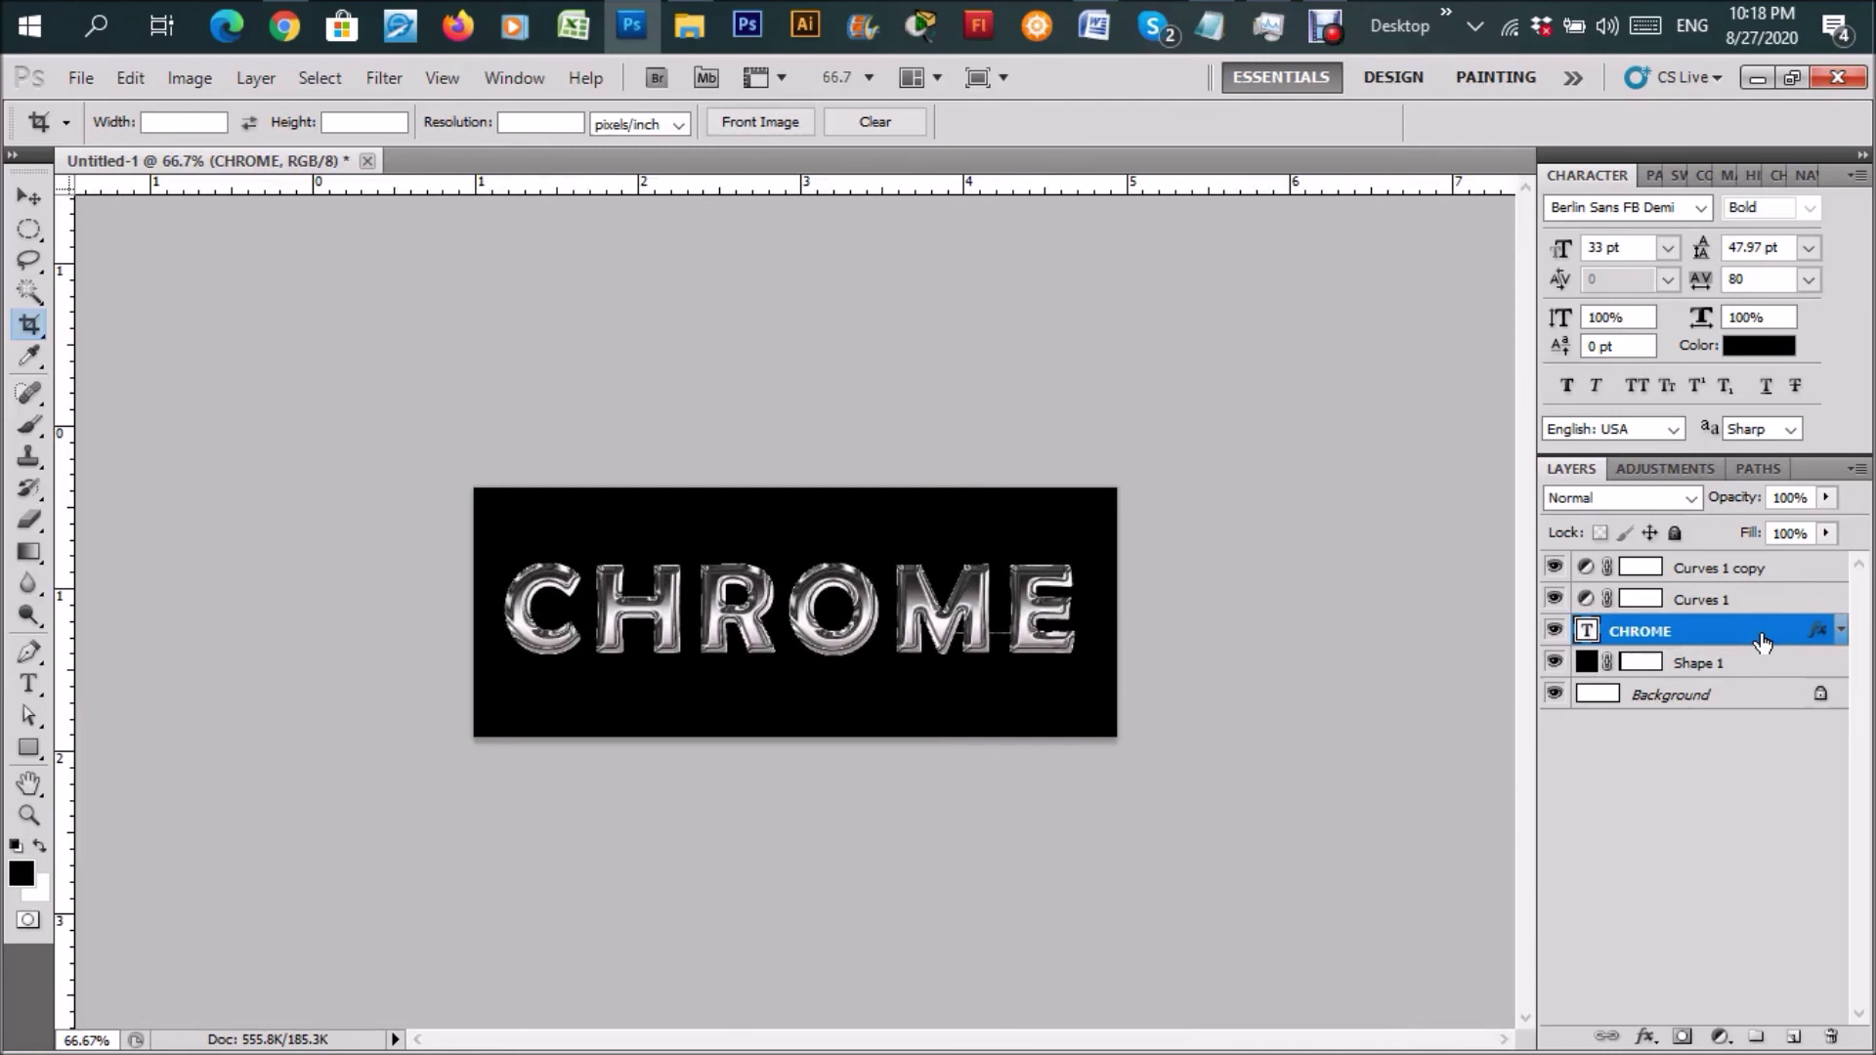